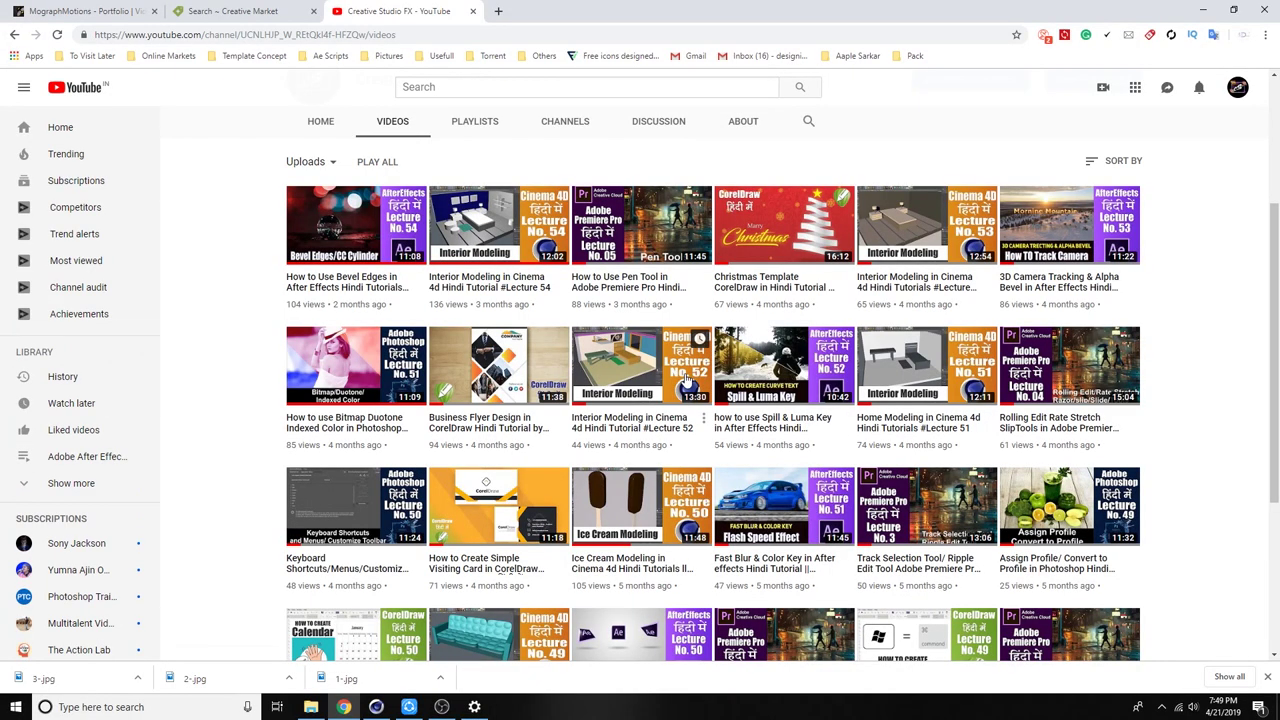
Scroll through the YouTube channel and browse its PLAYLISTS tab.
scroll(950, 400, "up", 3)
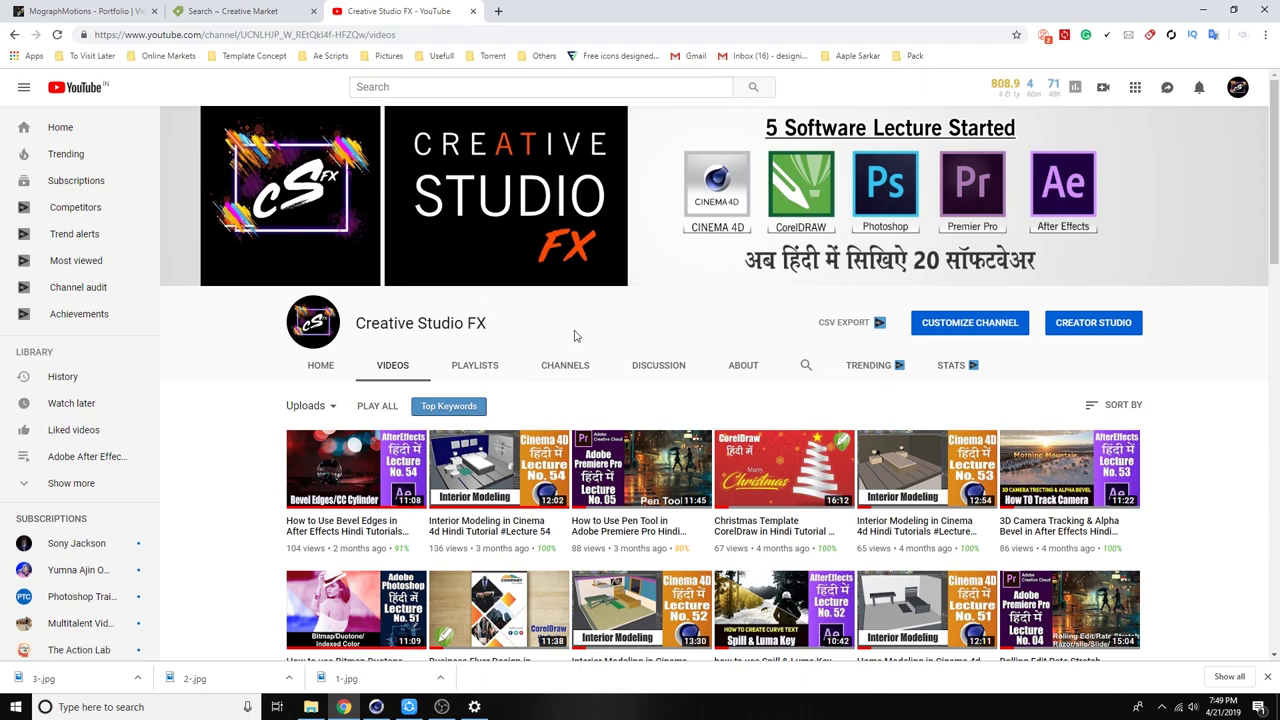
scroll(504, 340, "down", 2)
scroll(453, 291, "up", 2)
left_click(474, 366)
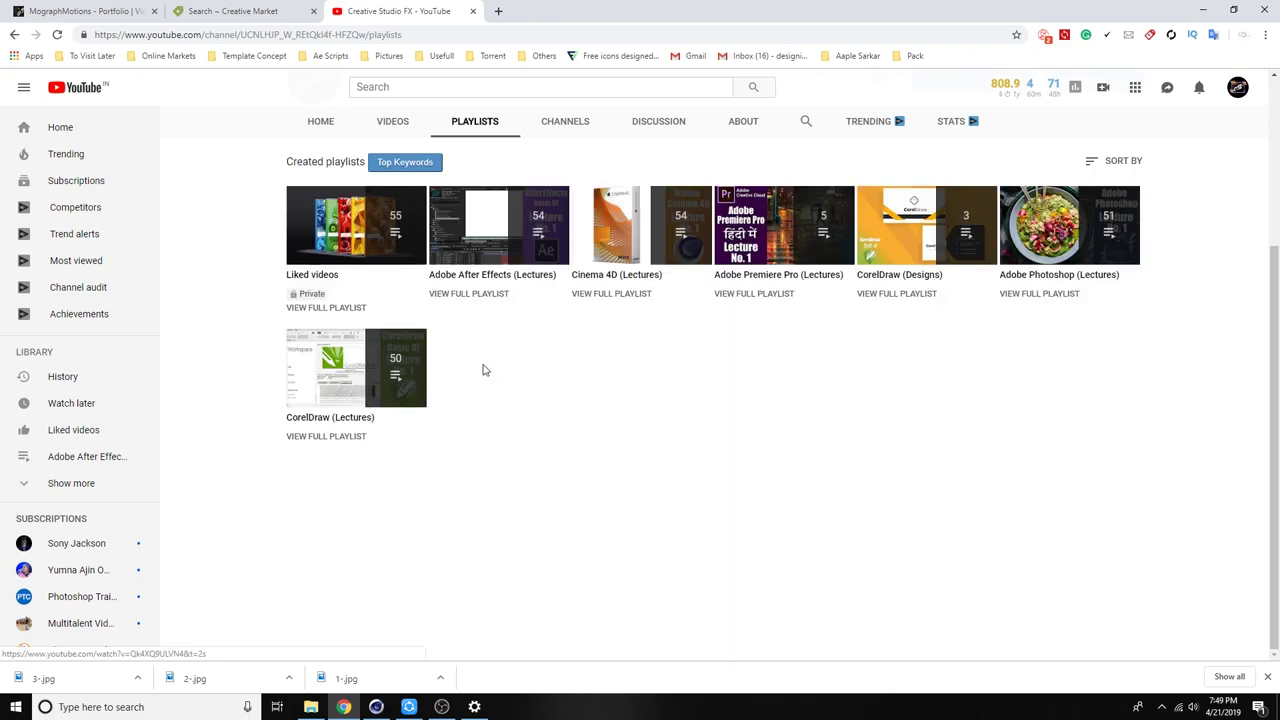
scroll(562, 462, "up", 2)
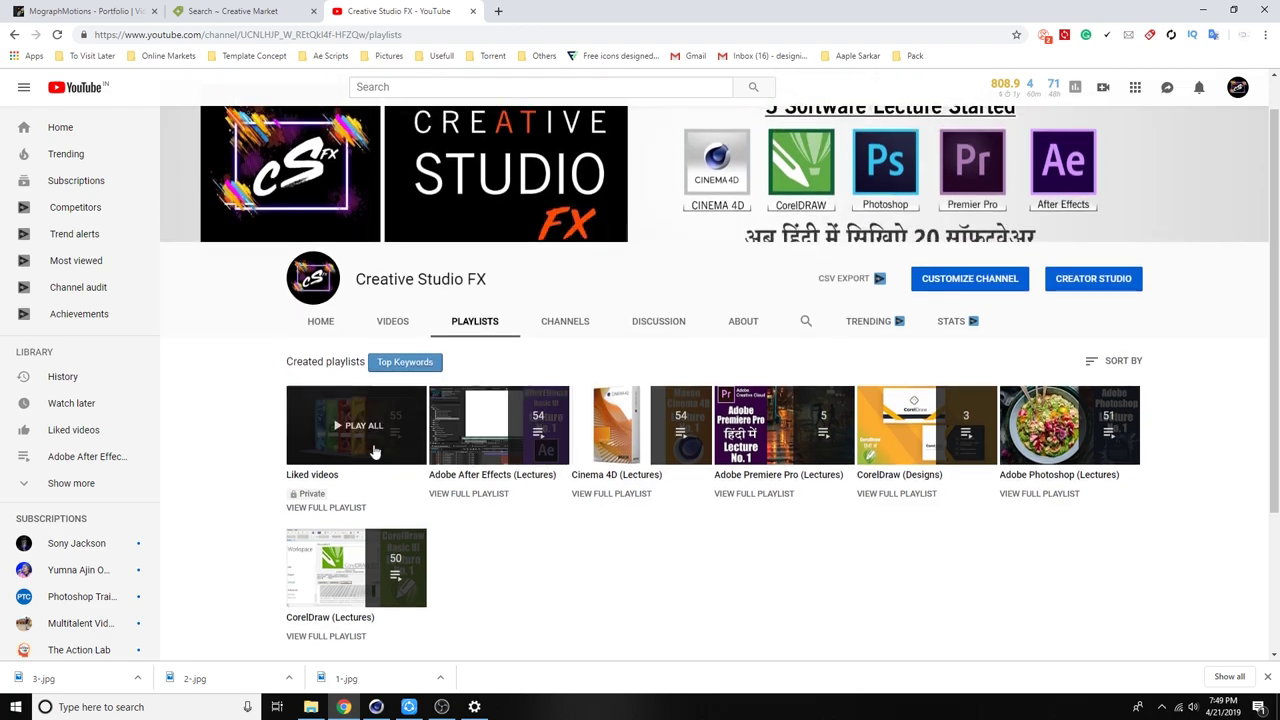
scroll(768, 497, "down", 1)
Look over the channel's VIDEOS, then minimize Chrome and bring up the empty Cinema 4D scene.
left_click(394, 258)
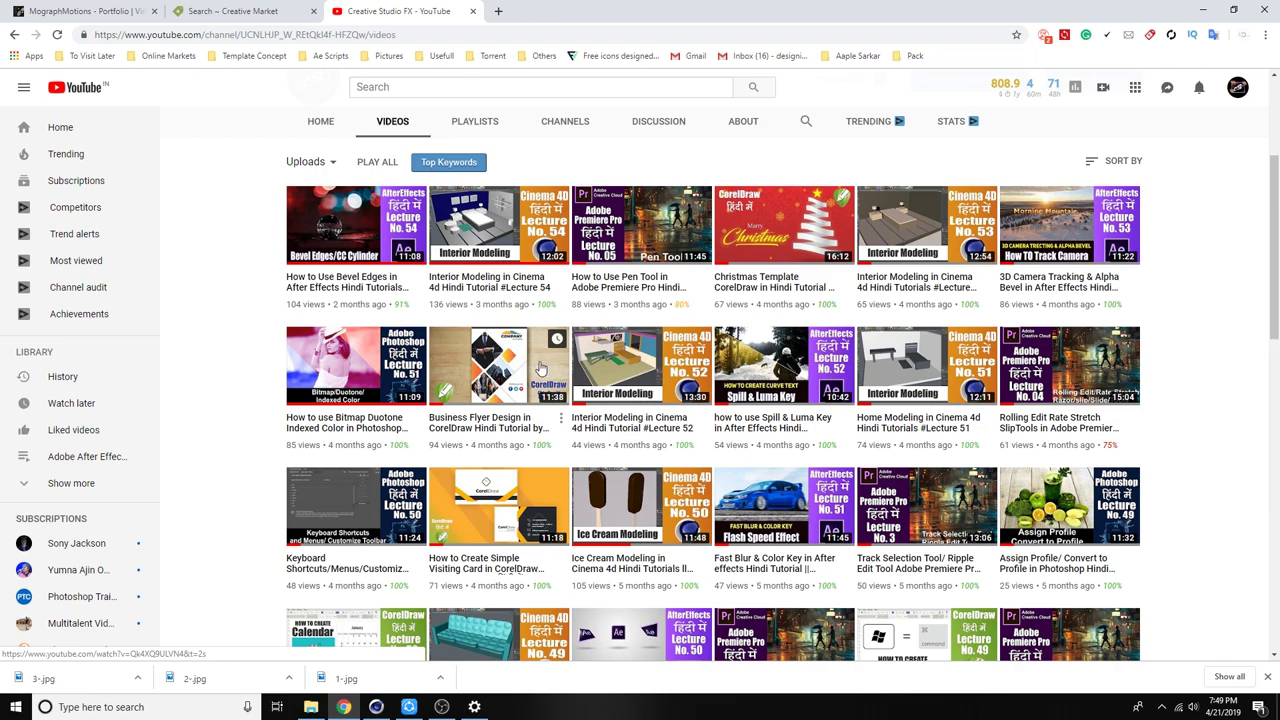
scroll(713, 390, "up", 2)
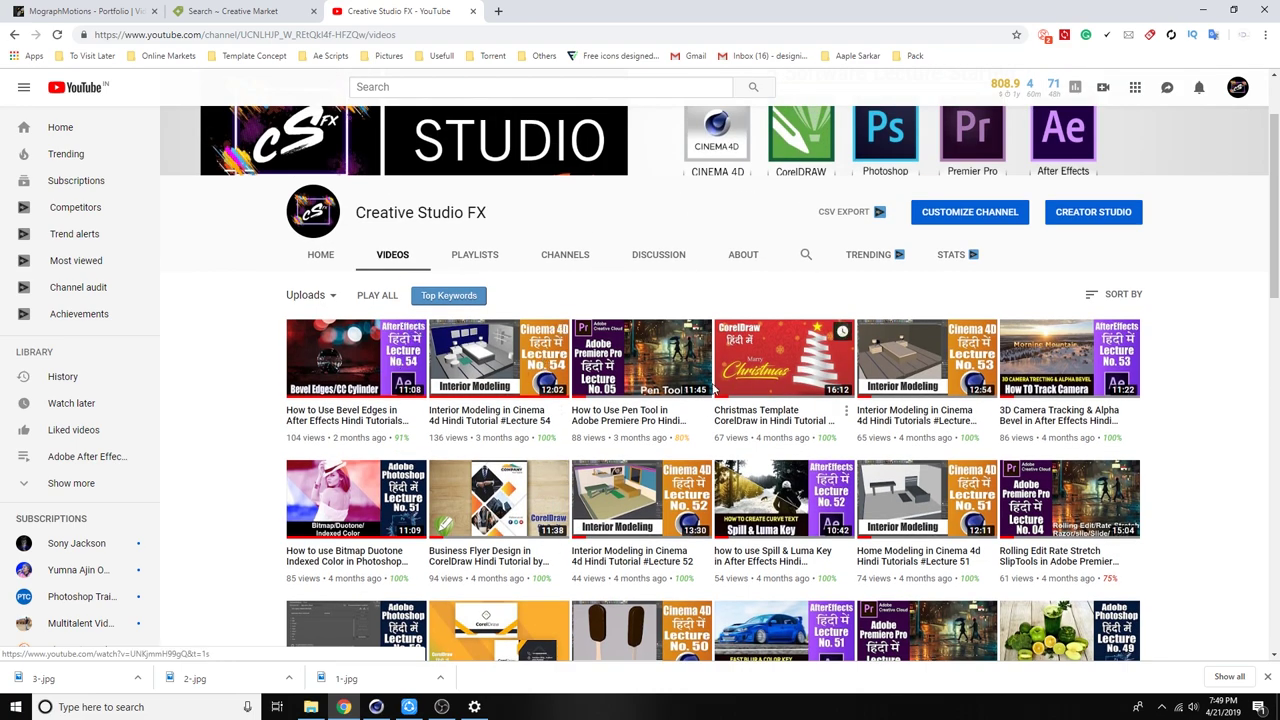
scroll(708, 380, "up", 1)
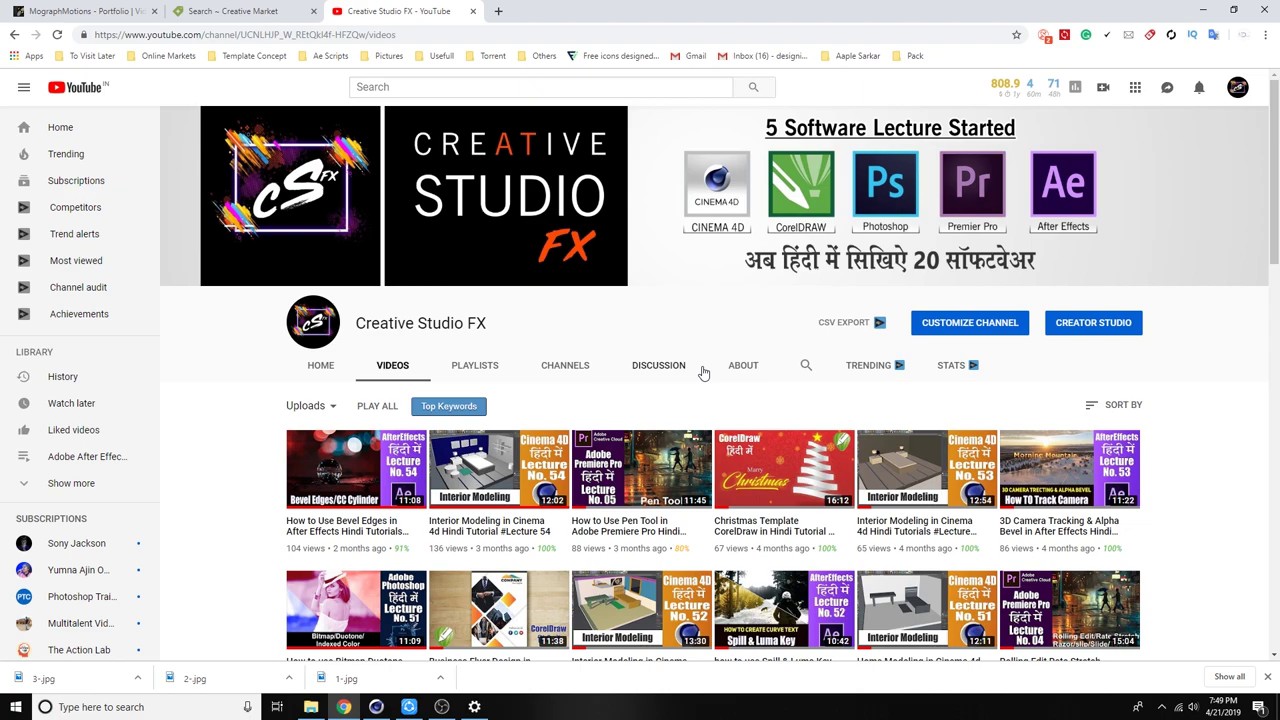
scroll(613, 430, "down", 3)
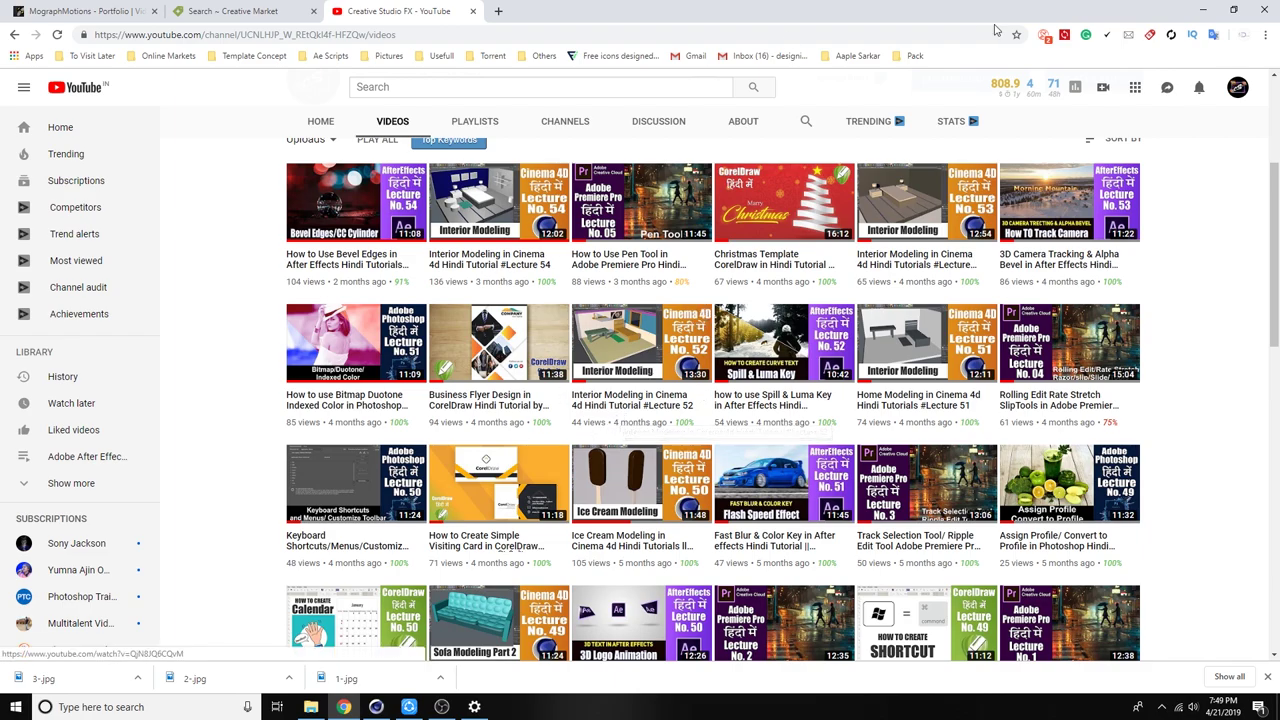
left_click(343, 707)
left_click(376, 707)
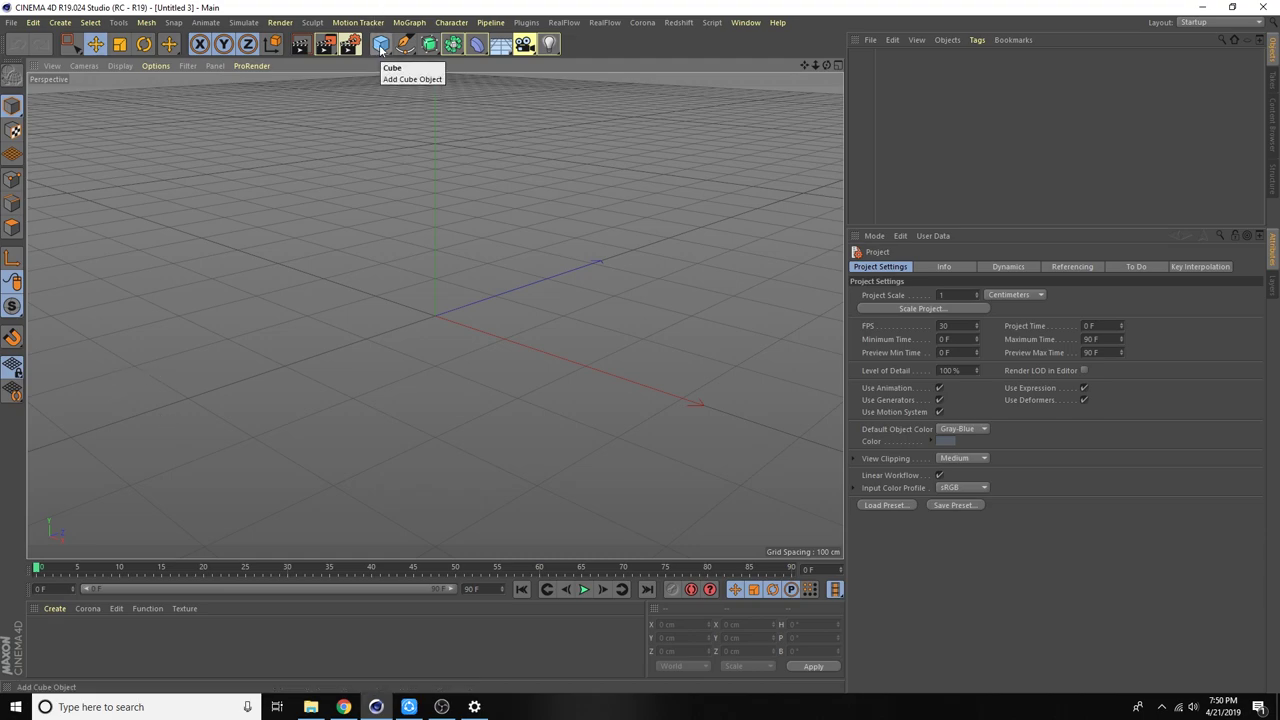
Add a Torus primitive (200 cm ring radius, 50 cm pipe radius) and orbit to view it.
left_click(380, 45)
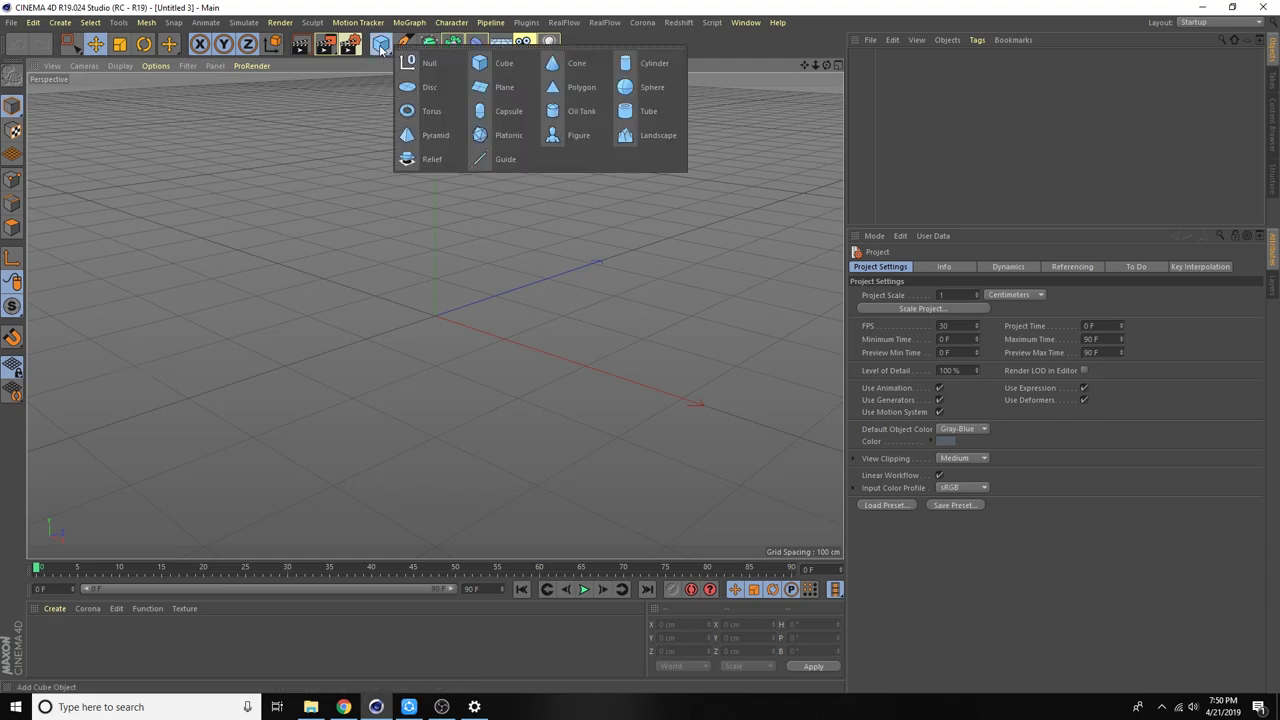
left_click(430, 111)
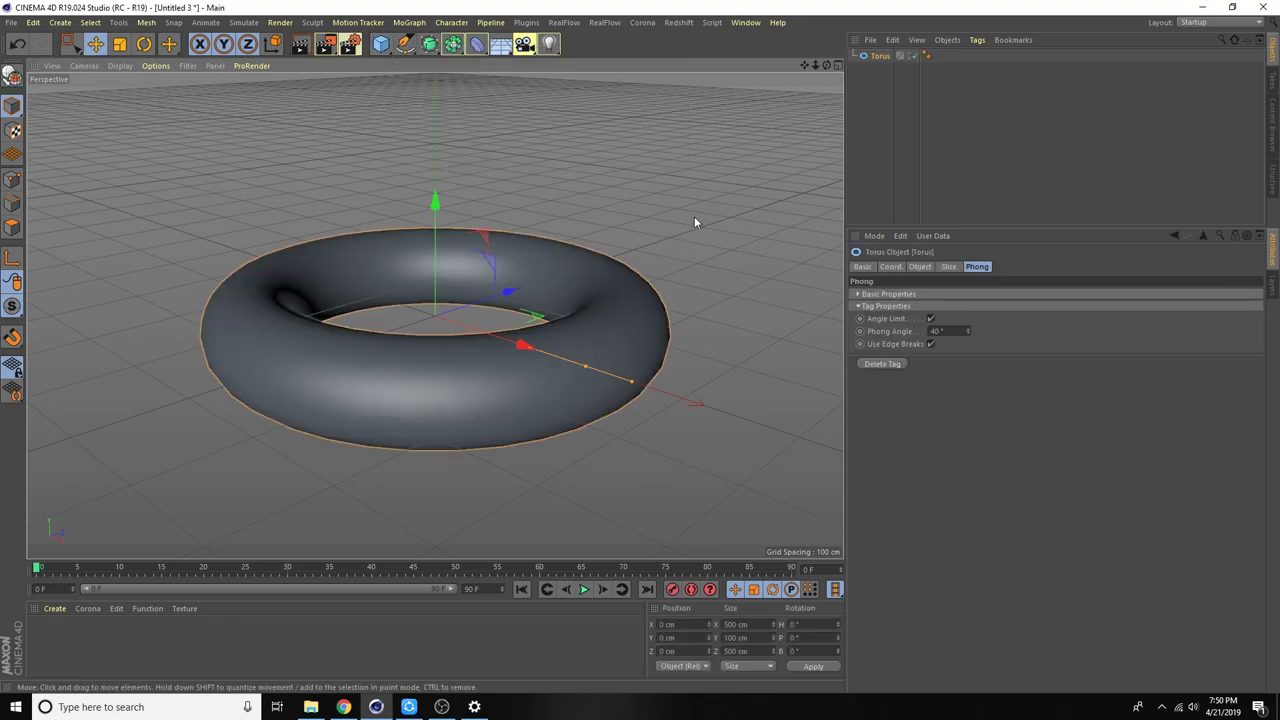
mouse_move(702, 238)
left_mouse_down("alt")
mouse_move(608, 403)
mouse_move(634, 400)
mouse_move(600, 433)
left_mouse_up("alt")
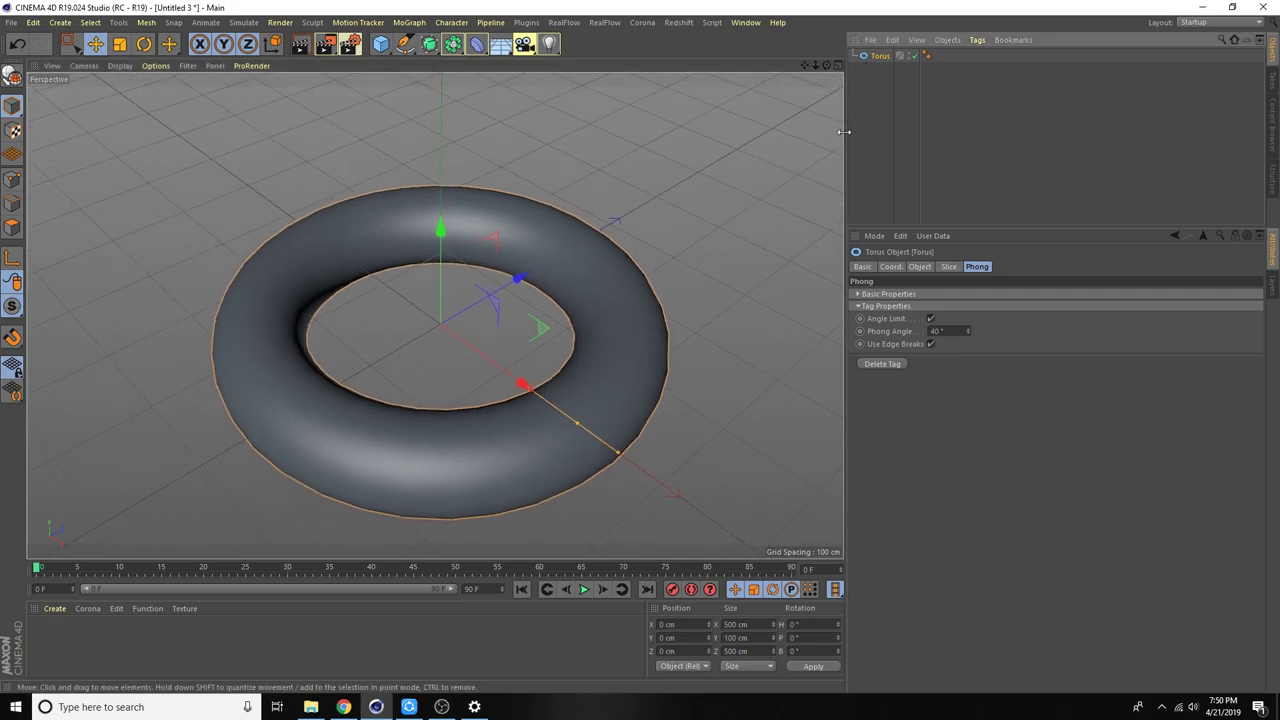
Turn off the Phong tag's Angle Limit and show the torus's Object parameters.
left_click(930, 317)
left_click(863, 267)
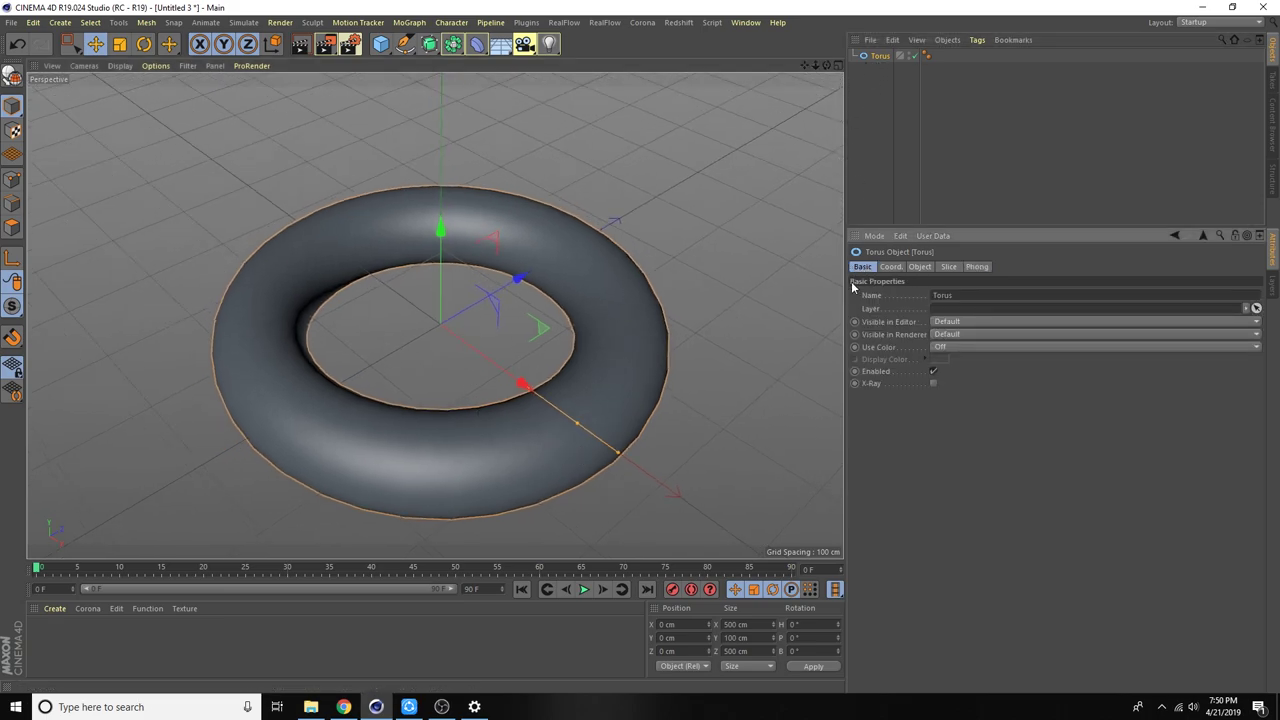
left_click(920, 267)
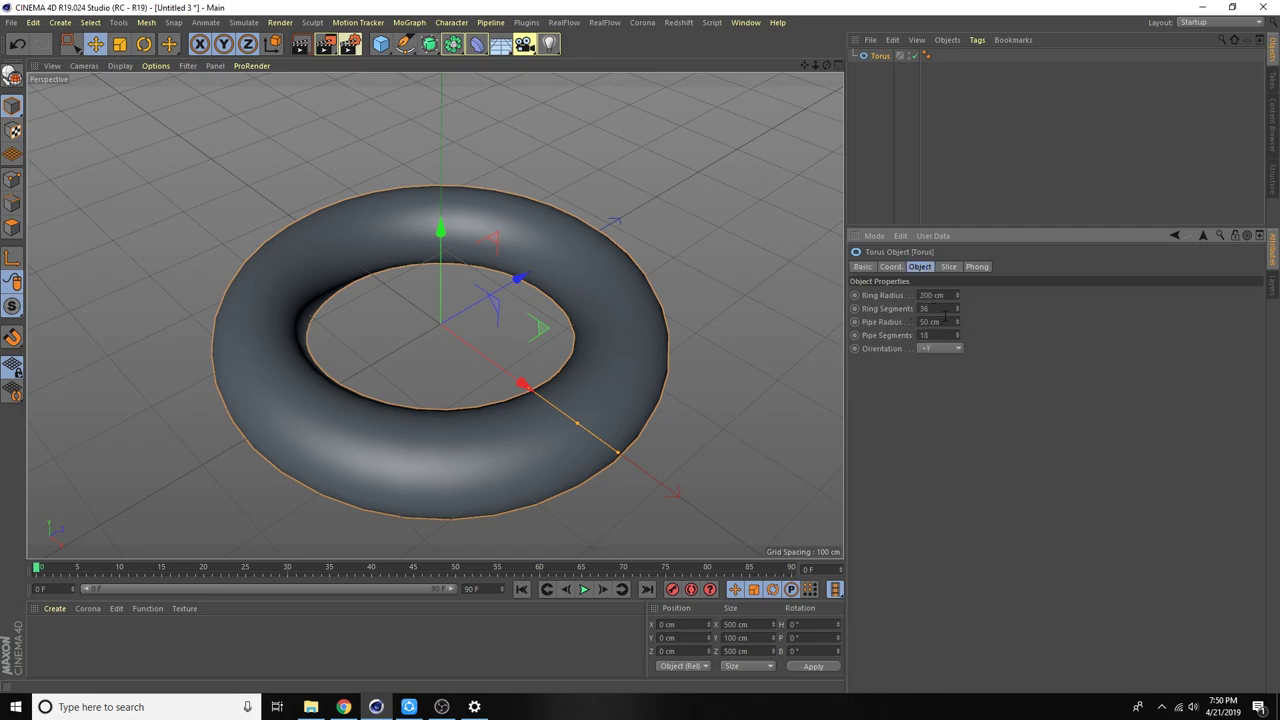
left_click(836, 65)
Maximize the Top view with Constant Shading (Lines) and Wireframe display.
left_click(838, 66)
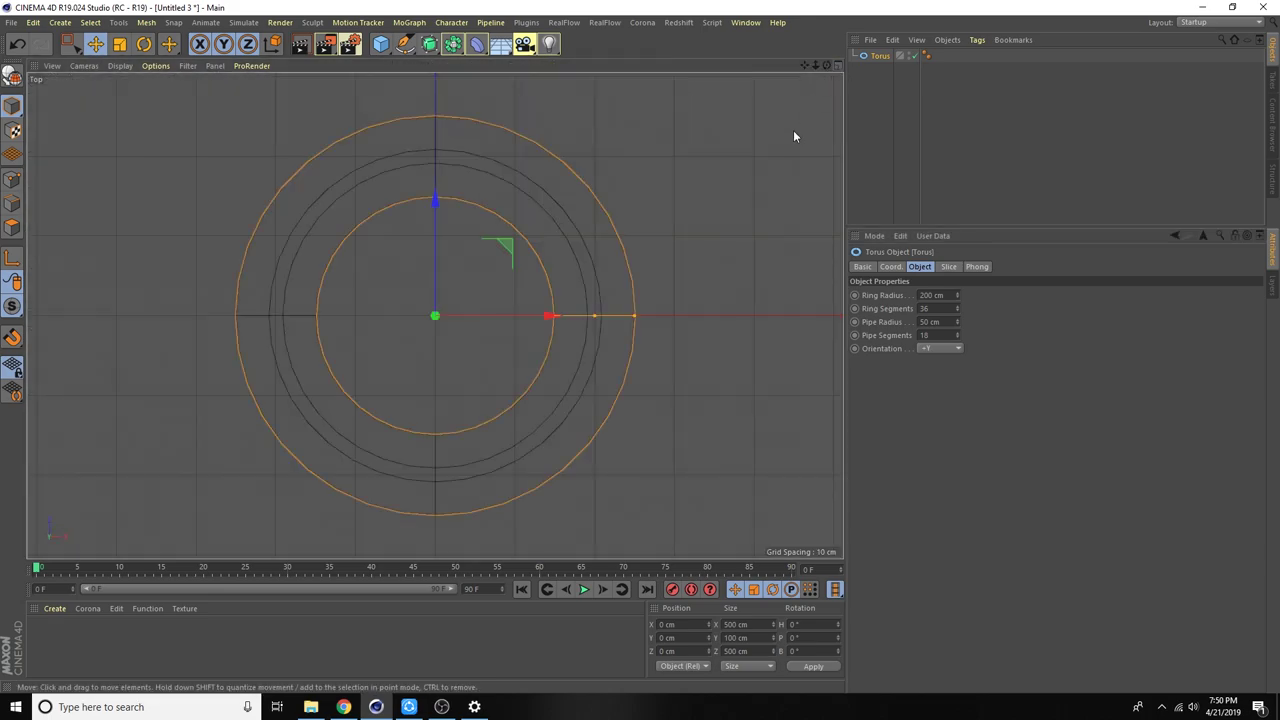
left_click(119, 66)
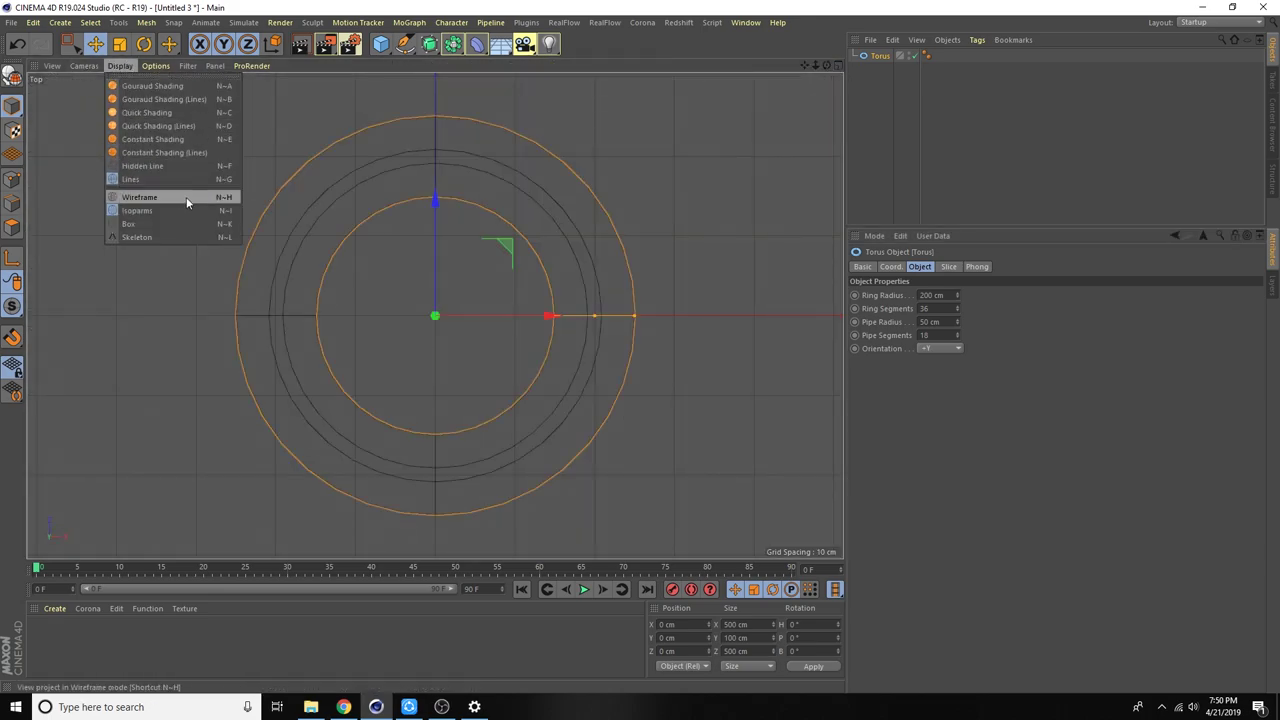
left_click(179, 152)
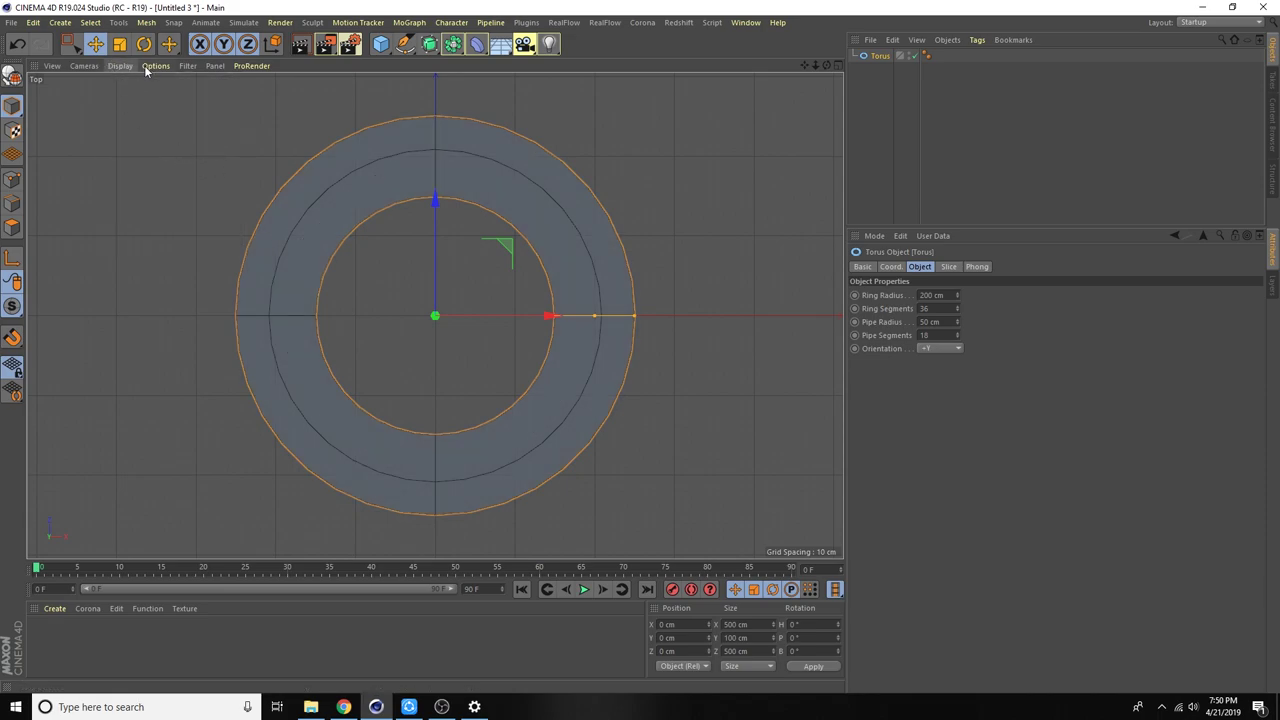
left_click(119, 66)
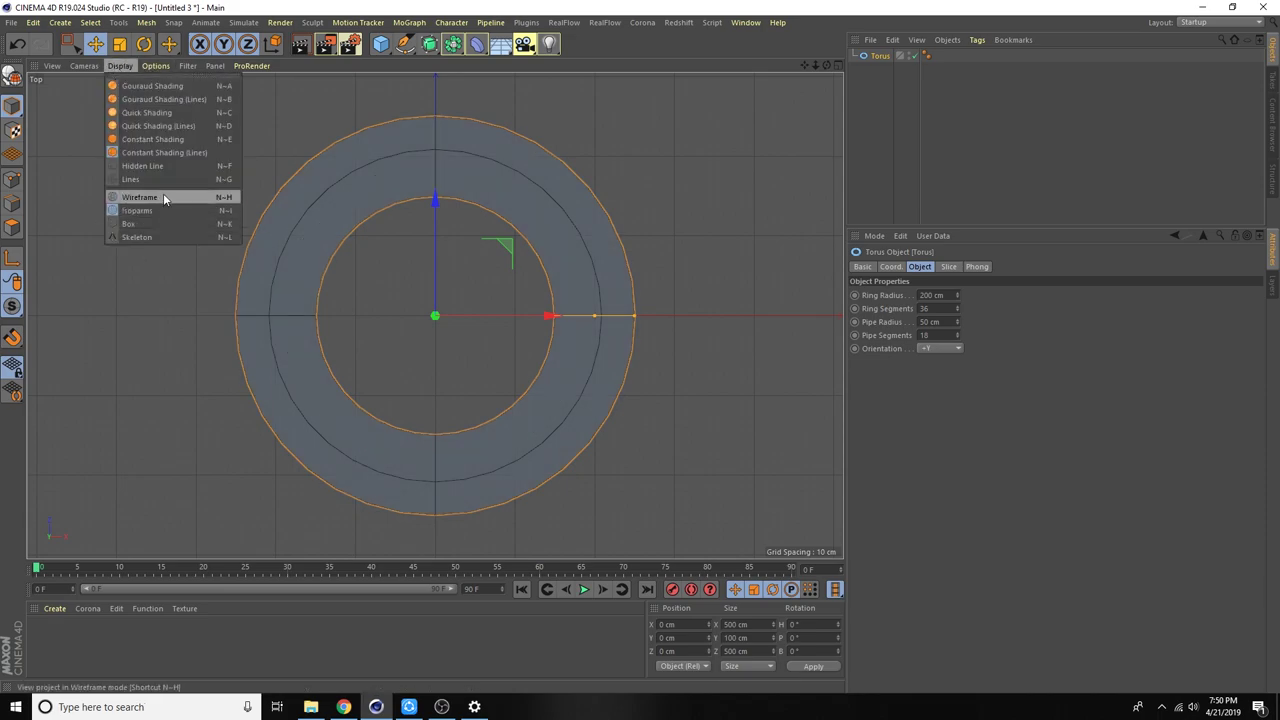
left_click(163, 198)
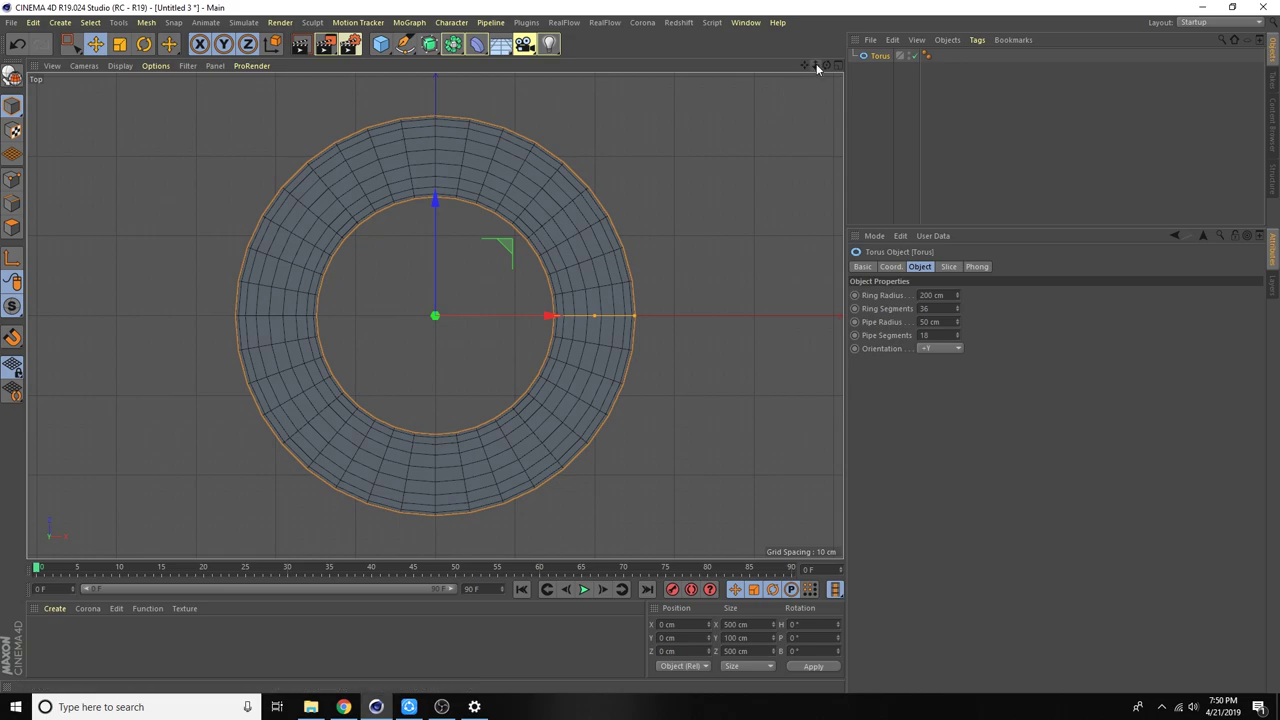
left_click_drag(816, 63, 723, 300)
Give the torus 30 ring segments, a 77 cm pipe radius and 12 pipe segments.
mouse_move(958, 313)
left_mouse_down()
mouse_move(955, 300)
mouse_move(957, 330)
left_mouse_up()
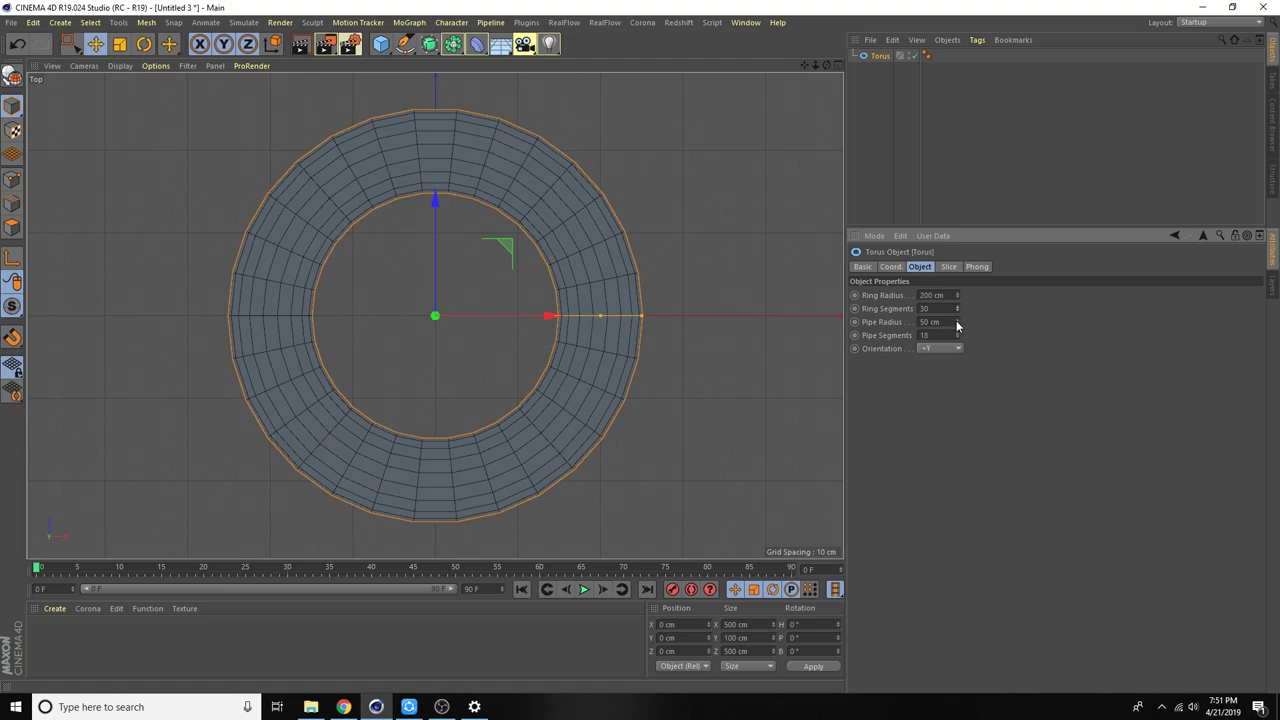
mouse_move(957, 325)
left_mouse_down()
mouse_move(957, 300)
mouse_move(957, 326)
left_mouse_up()
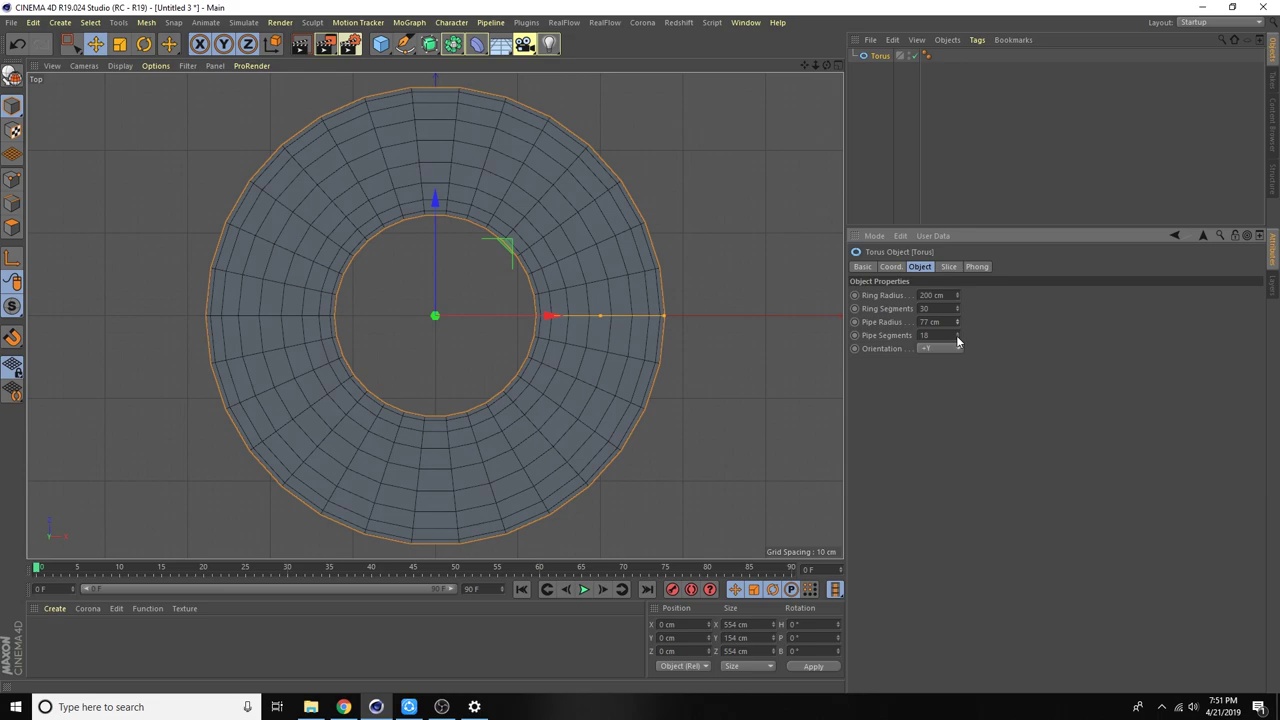
mouse_move(957, 337)
left_mouse_down()
mouse_move(957, 350)
mouse_move(957, 331)
left_mouse_up()
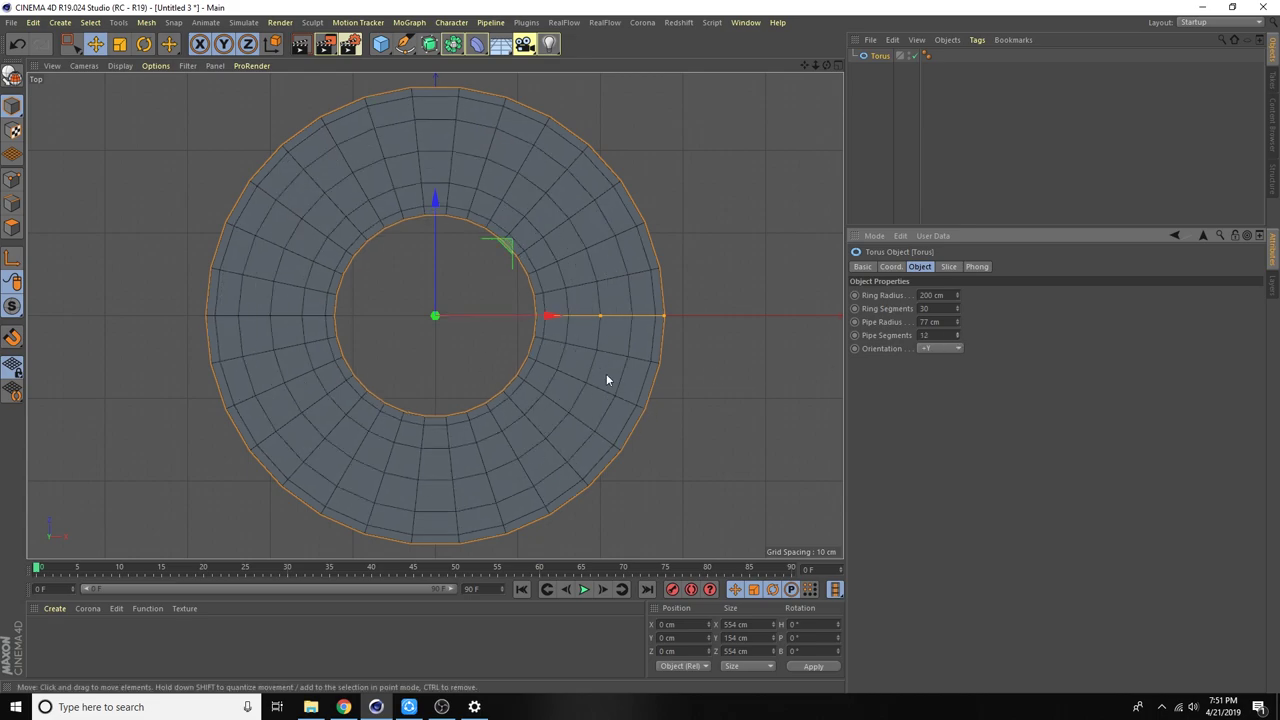
left_click_drag(813, 63, 677, 358)
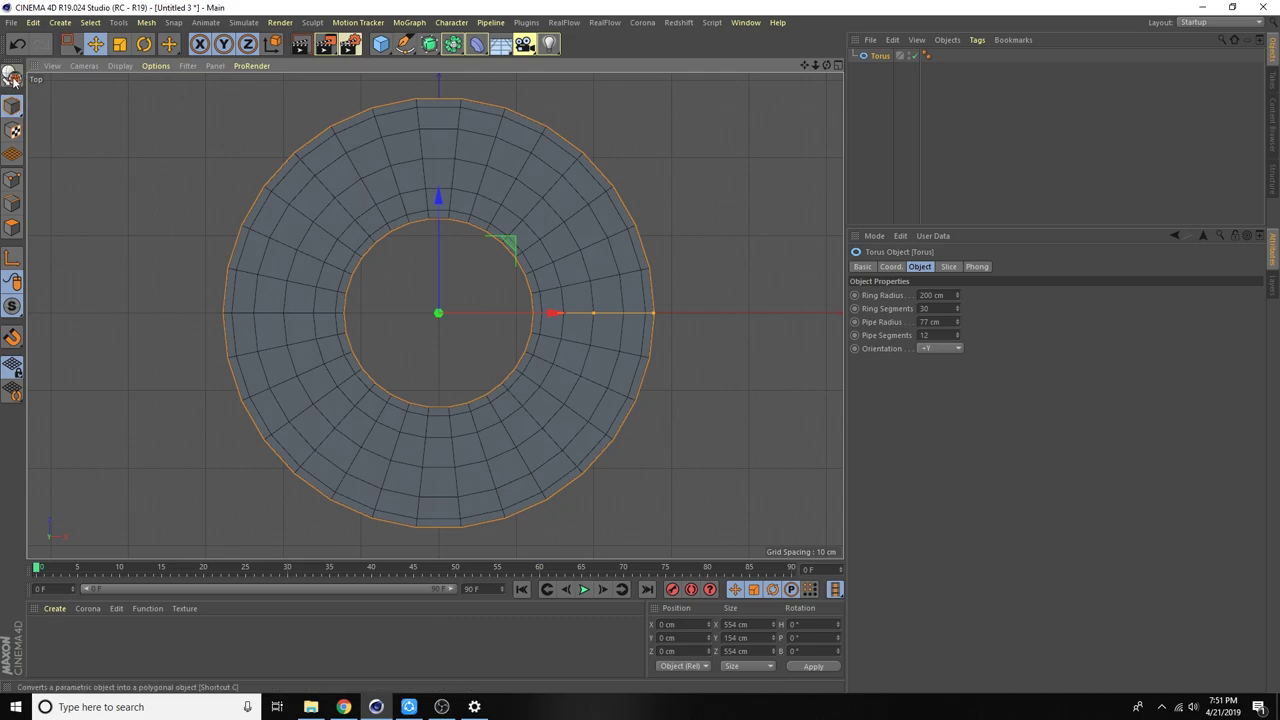
Make the torus editable and start a Line Cut with Visible Only switched off.
key("c")
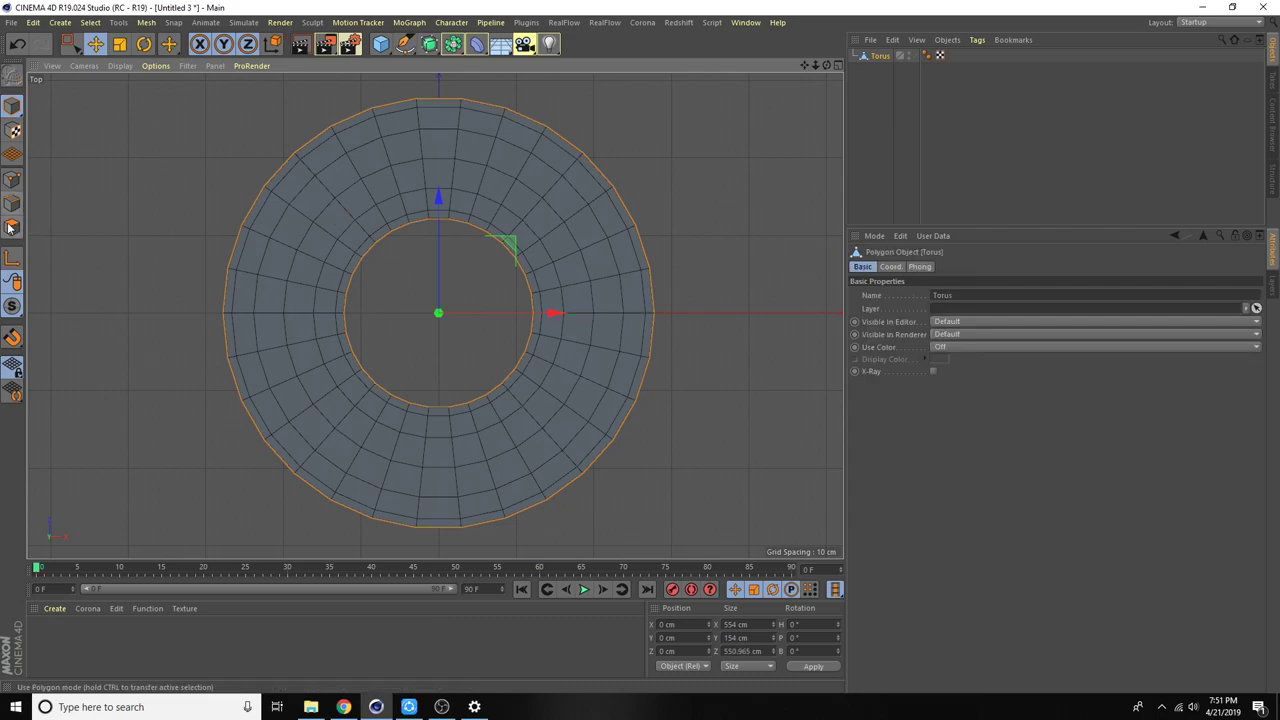
left_click(12, 227)
right_click(288, 228)
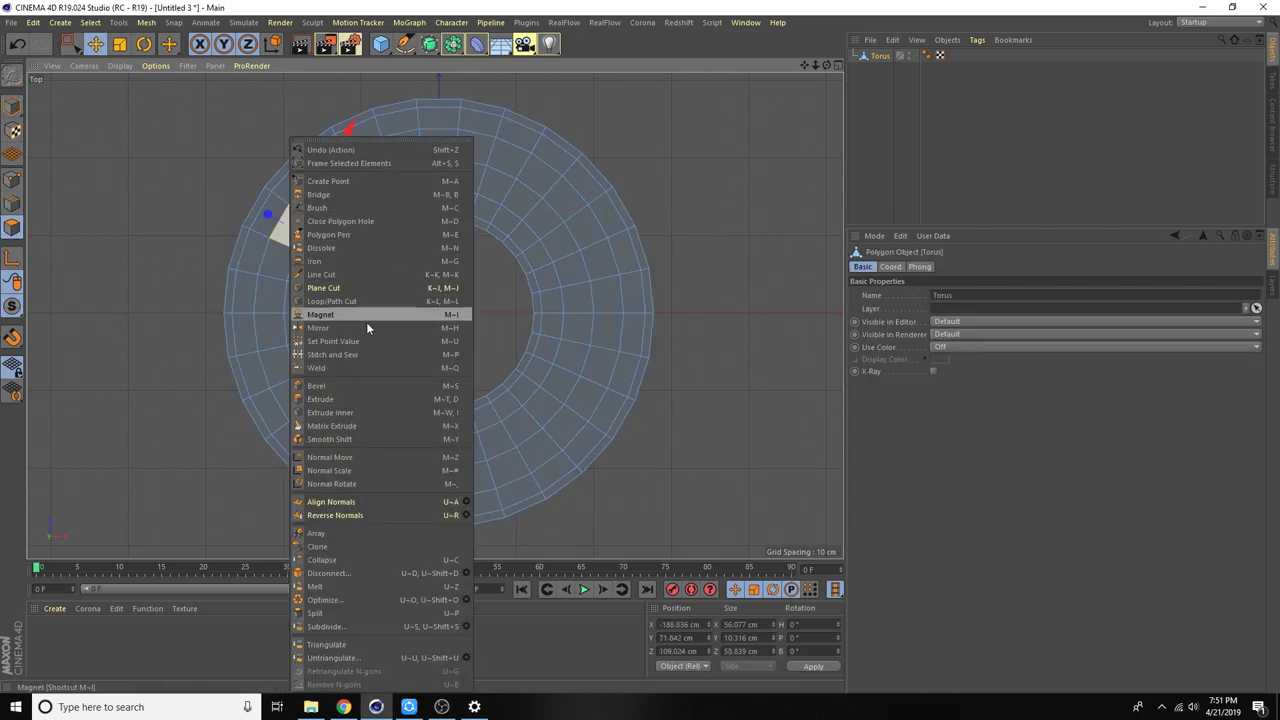
left_click(378, 273)
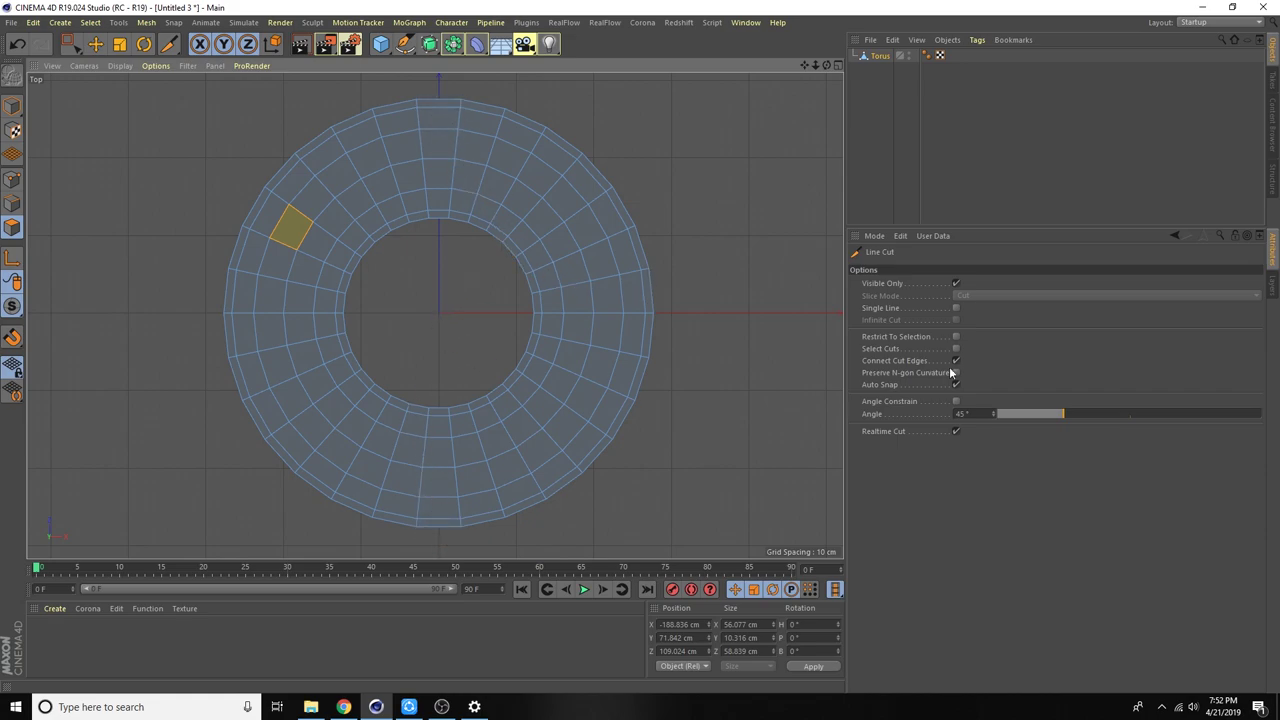
left_click(955, 284)
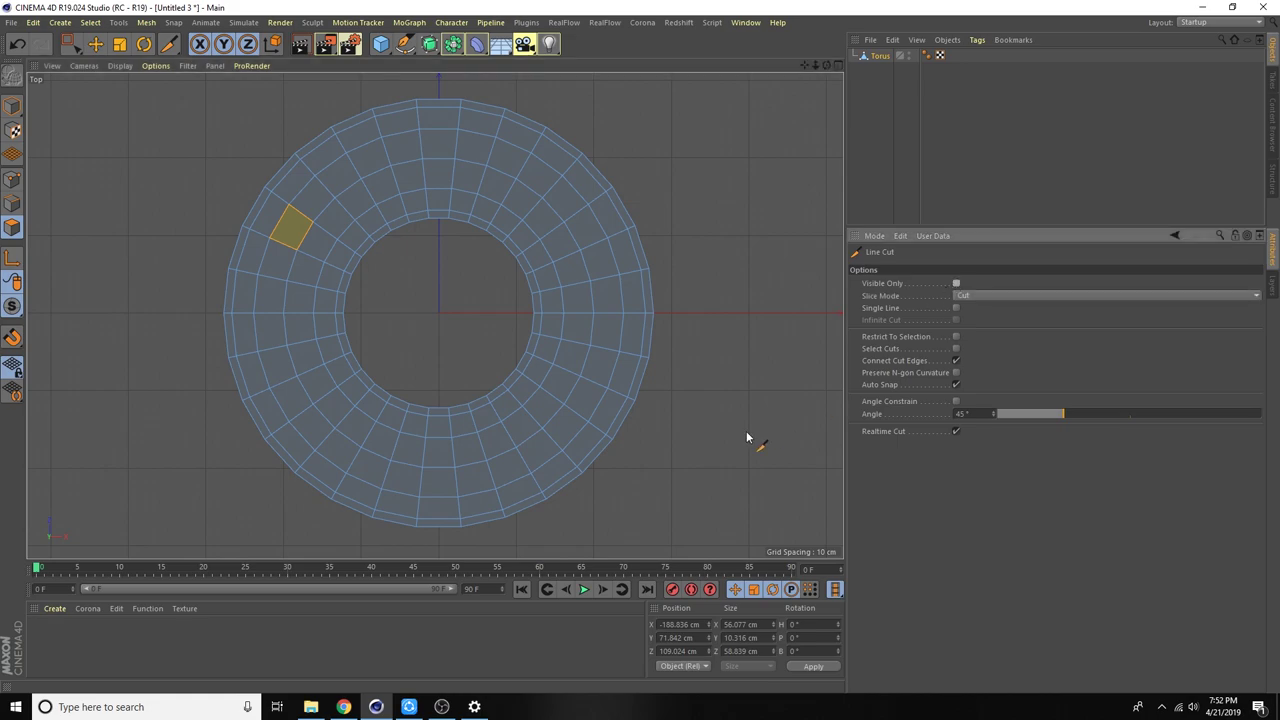
Try a vertical cut down the torus's middle, cancel it, and switch to Points mode.
left_click(438, 79)
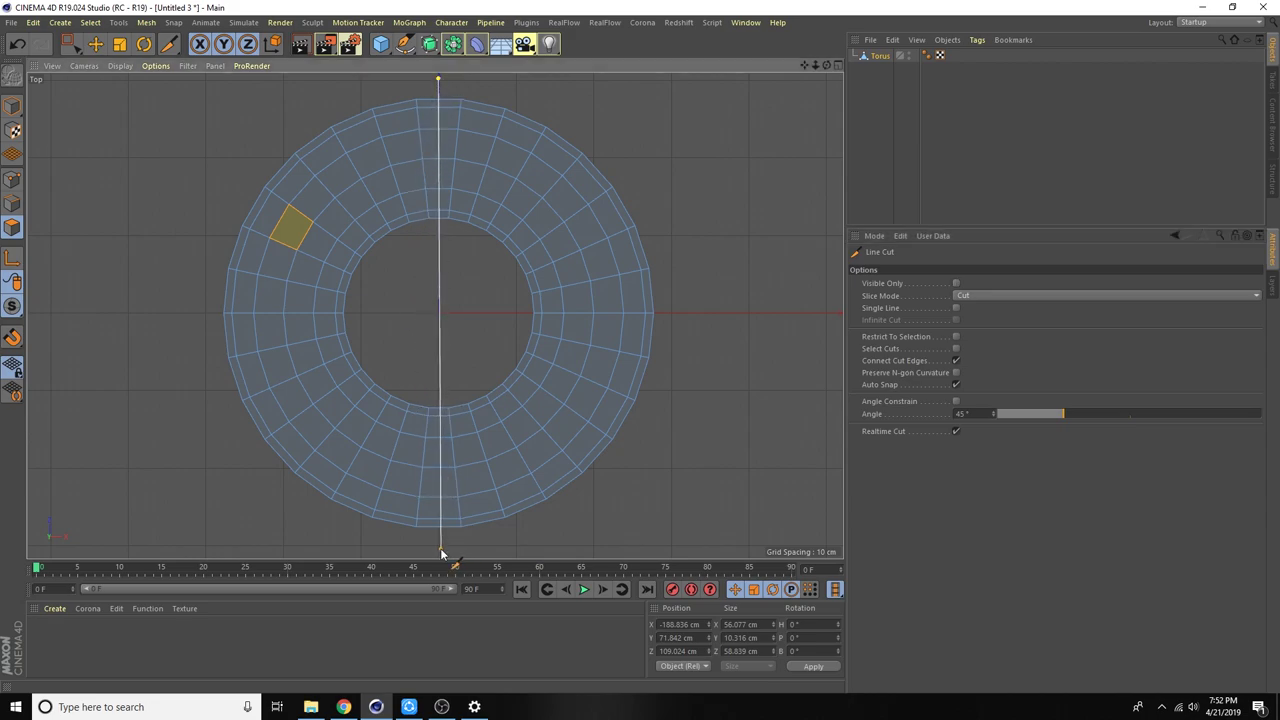
left_click(440, 548)
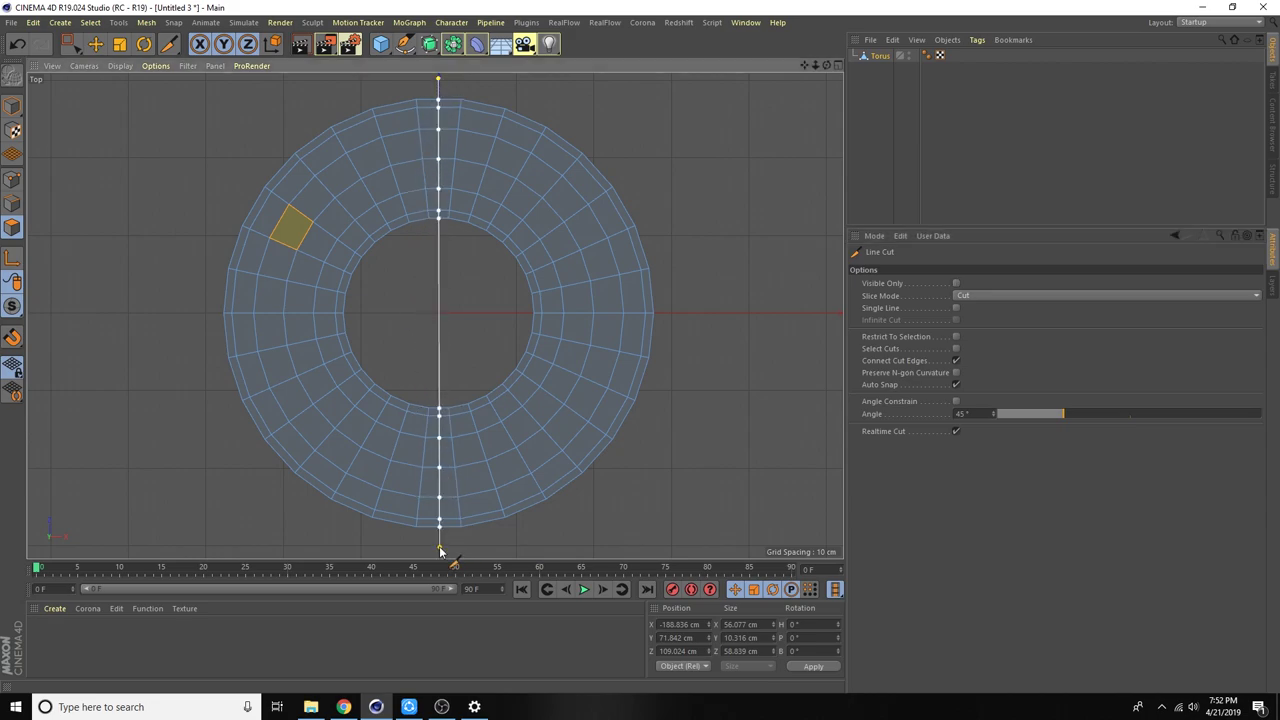
key("Escape")
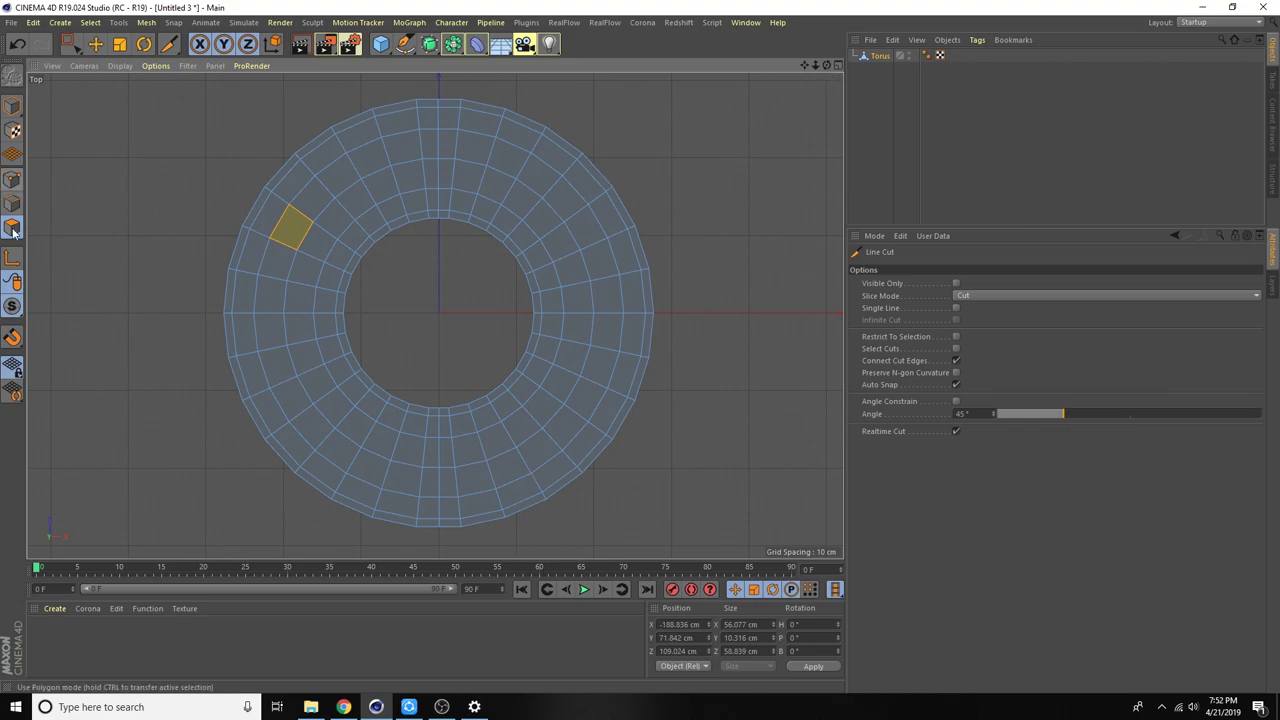
left_click(12, 180)
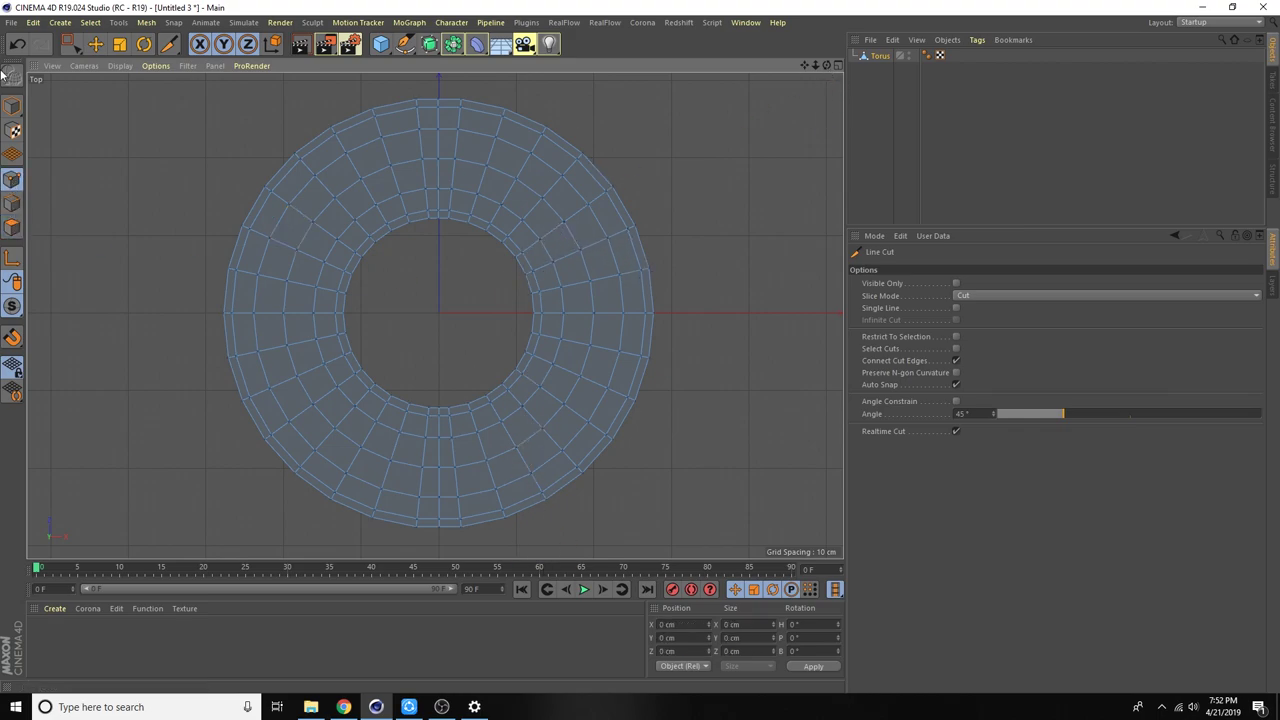
Rectangle-select all points on the torus's left half in the Top view.
left_click(69, 47)
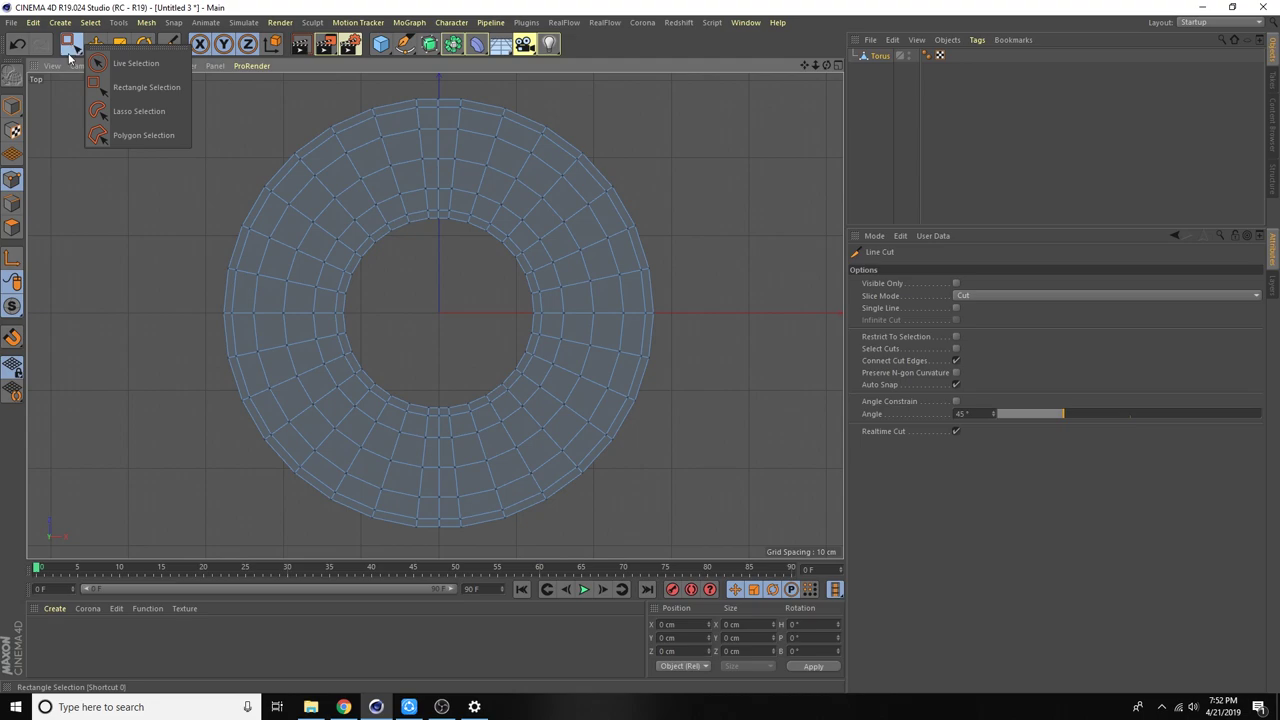
left_click(150, 87)
left_click_drag(137, 91, 431, 534)
left_click(837, 69)
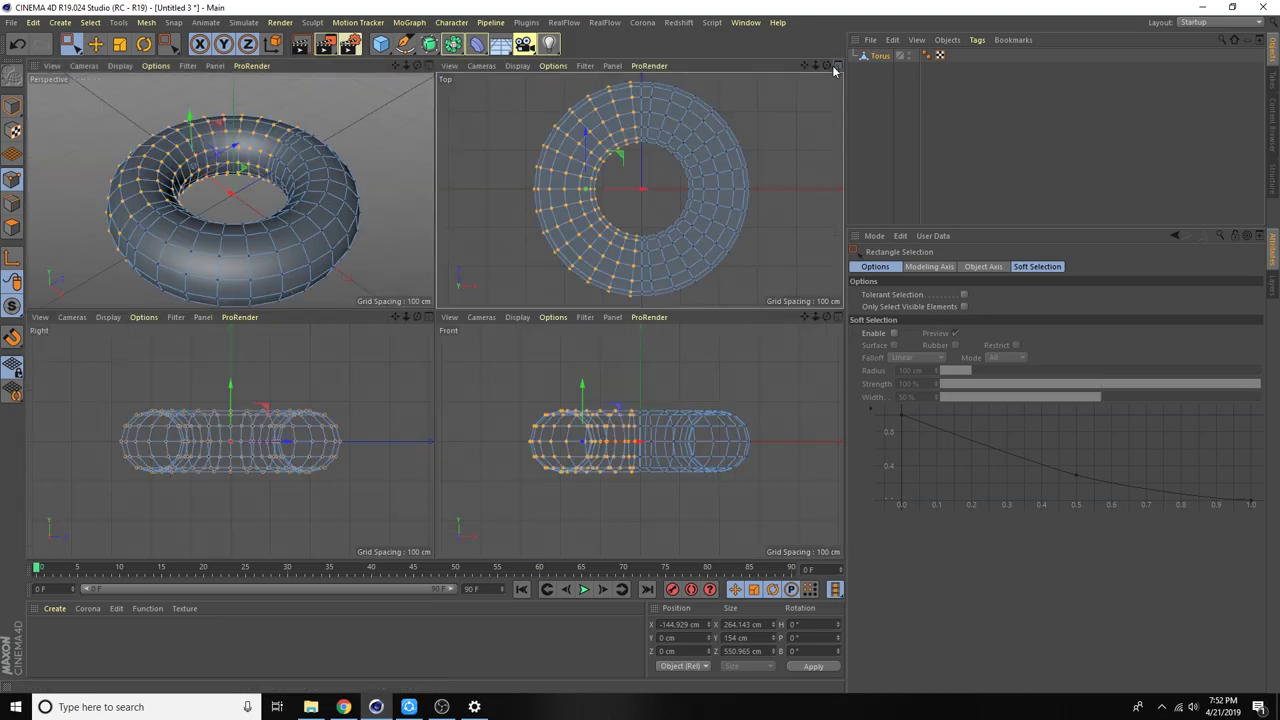
left_click(429, 65)
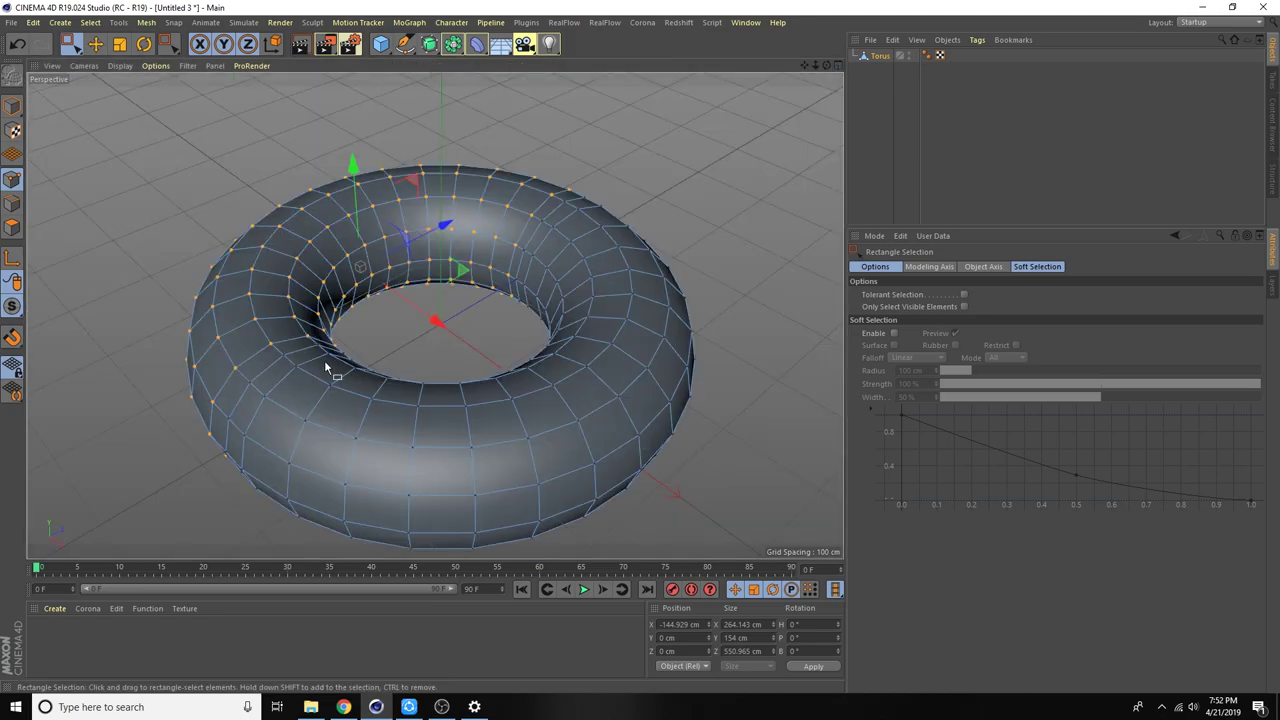
mouse_move(324, 360)
left_mouse_down("alt")
mouse_move(471, 224)
mouse_move(469, 392)
mouse_move(553, 318)
mouse_move(434, 314)
left_mouse_up("alt")
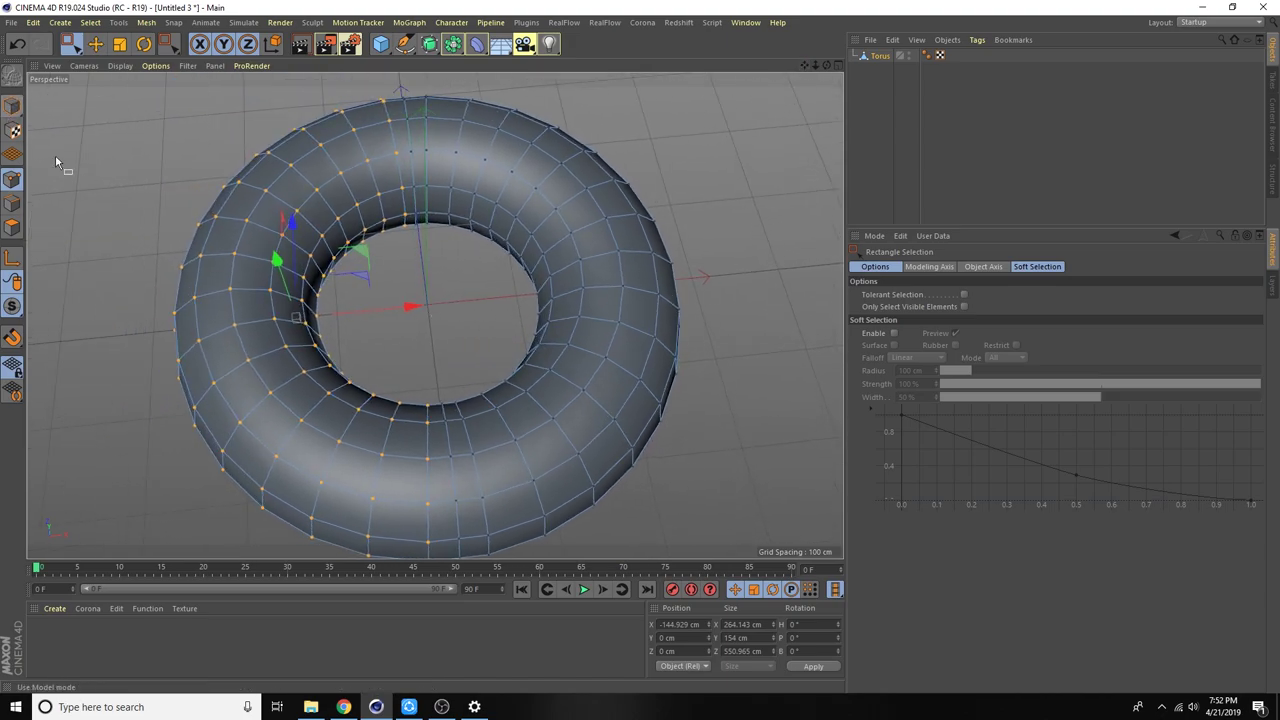
Delete the selected points and orbit around the remaining C-shaped half ring.
key("Delete")
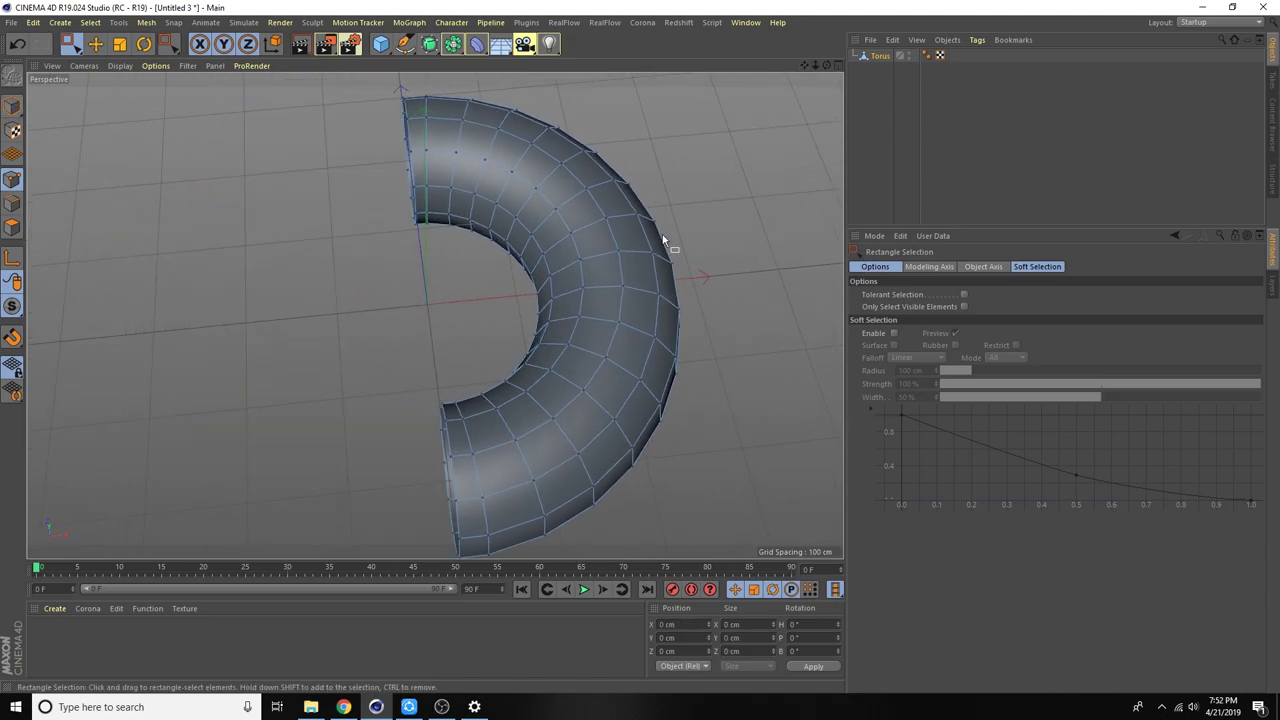
mouse_move(358, 446)
left_mouse_down("alt")
mouse_move(500, 380)
mouse_move(358, 452)
left_mouse_up("alt")
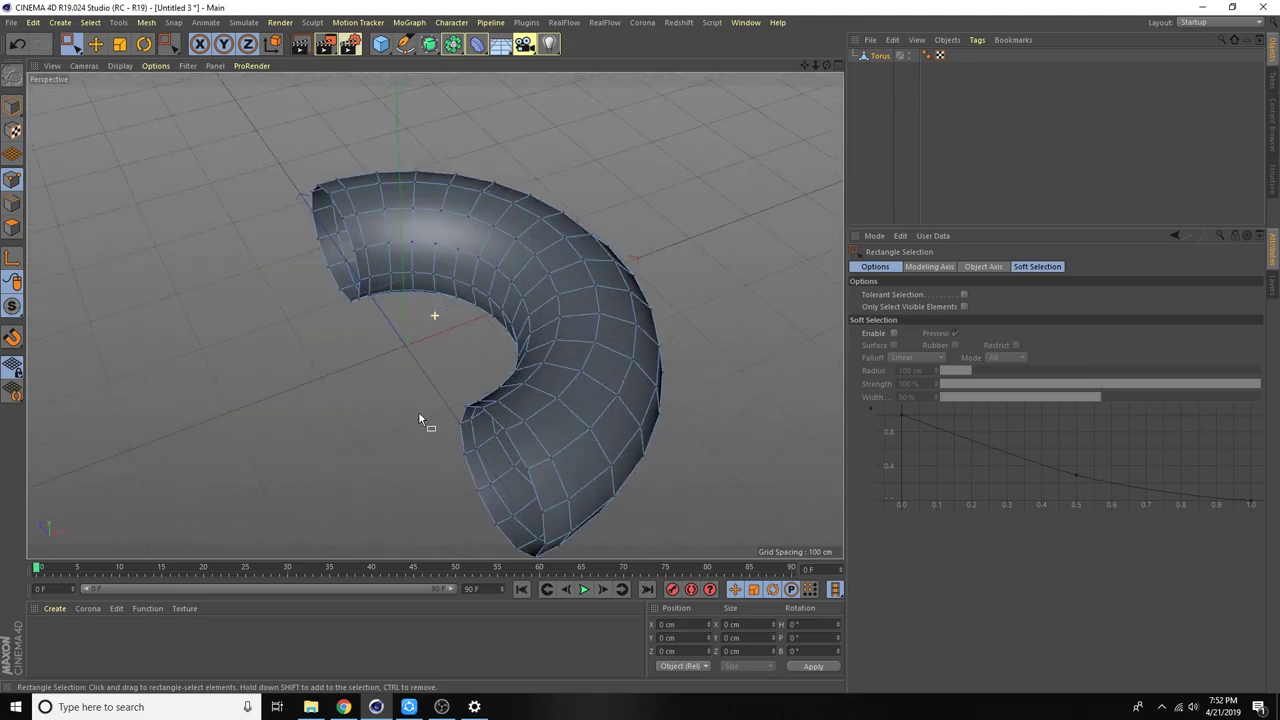
mouse_move(427, 444)
left_mouse_down("alt")
mouse_move(470, 349)
mouse_move(364, 420)
mouse_move(366, 444)
left_mouse_up("alt")
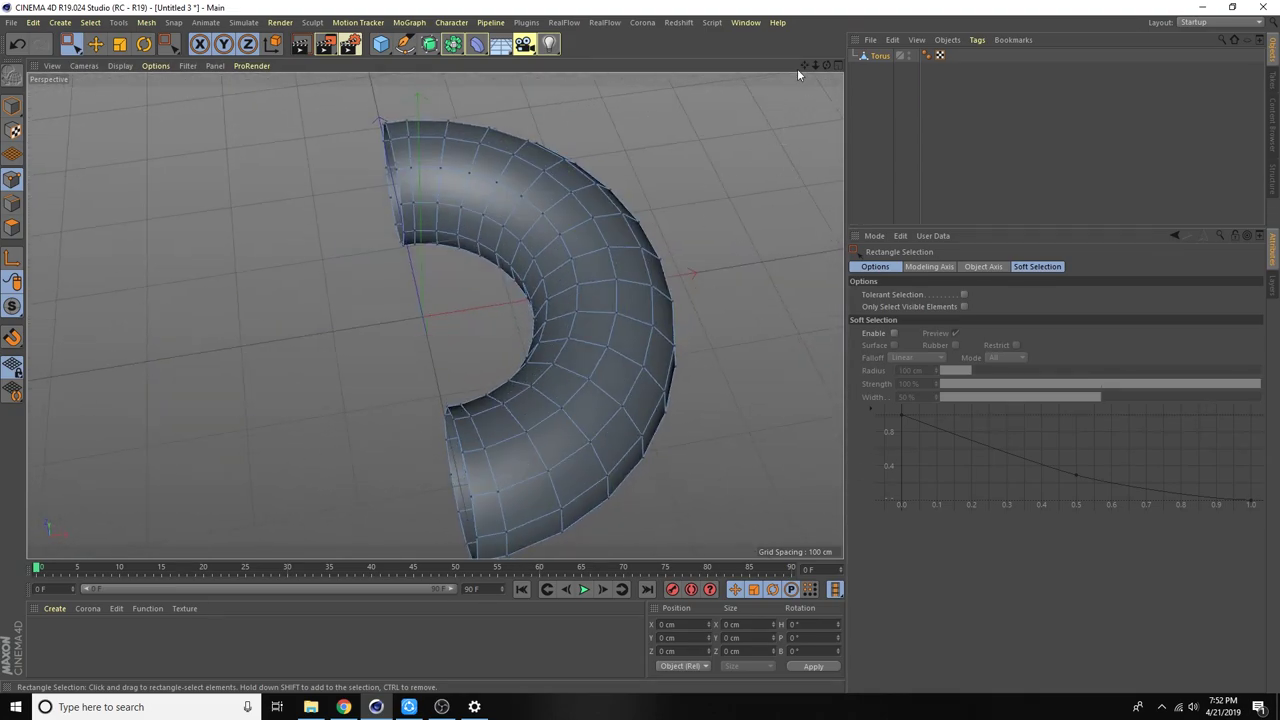
left_click_drag(815, 64, 830, 70)
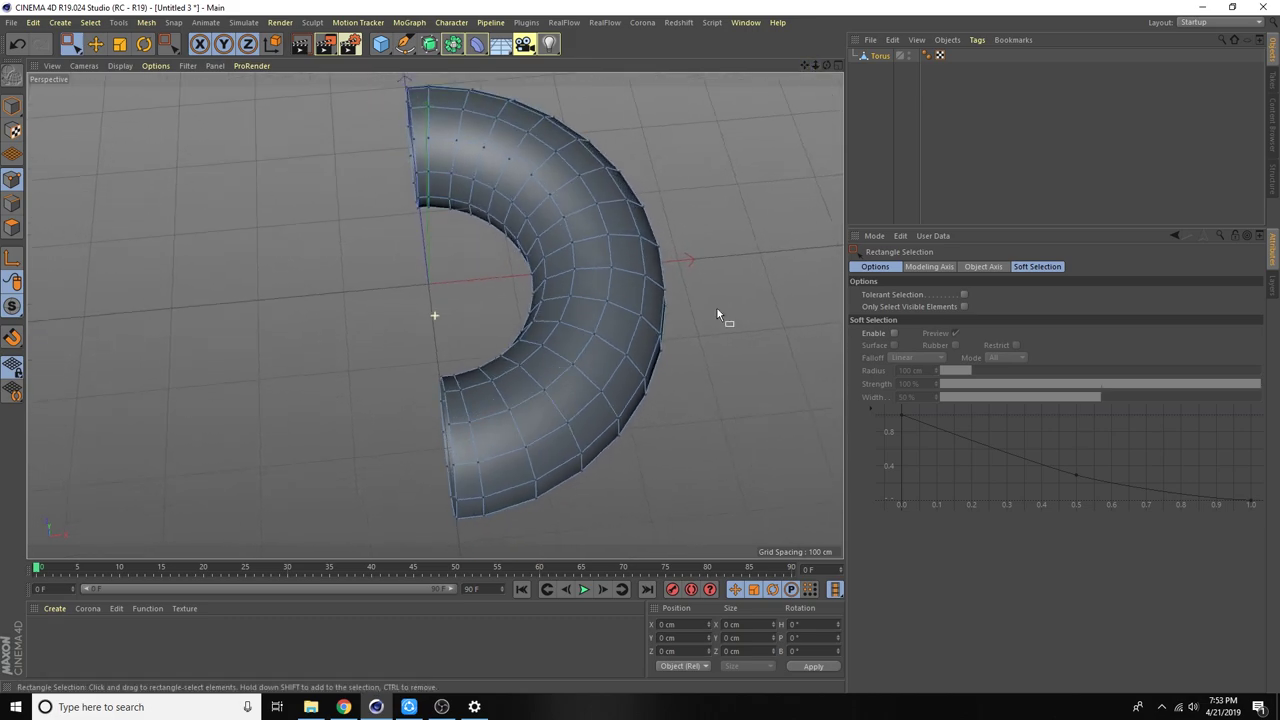
left_click_drag(723, 317, 651, 306, "alt")
Add a Symmetry object and place the Torus under it.
left_click(95, 44)
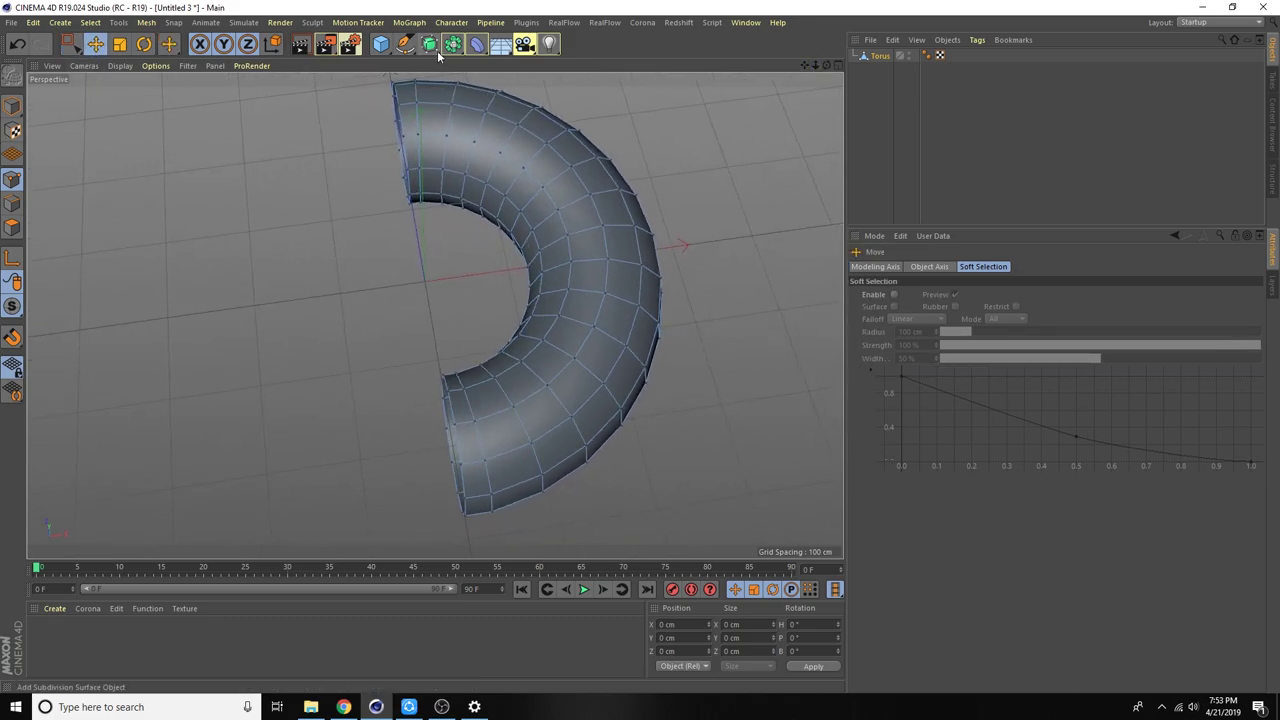
left_click(453, 44)
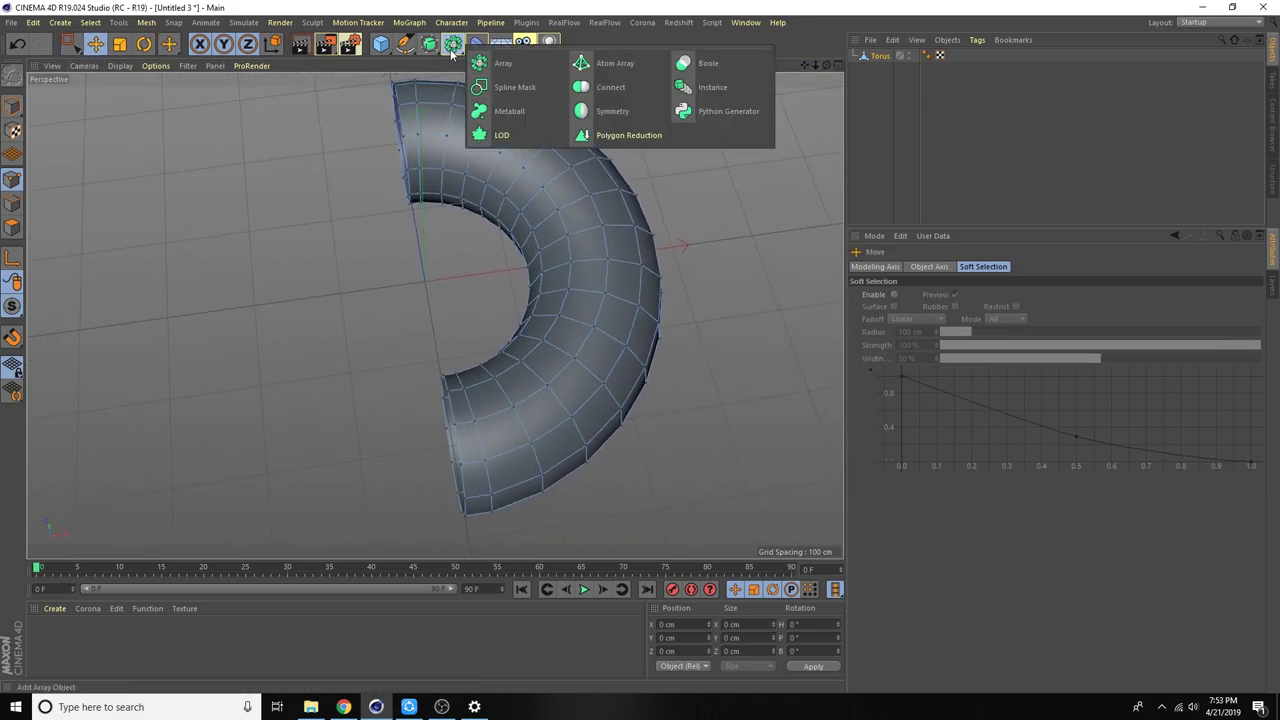
left_click(636, 115, "alt")
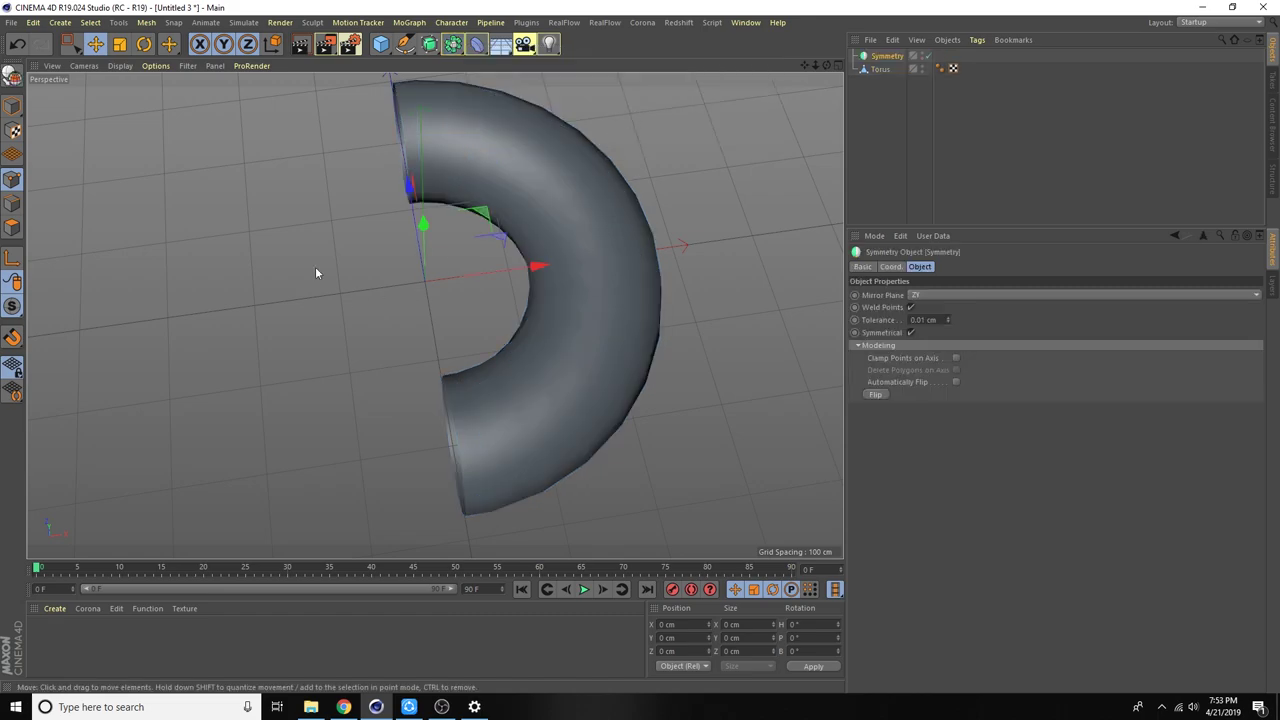
left_click_drag(881, 70, 886, 59)
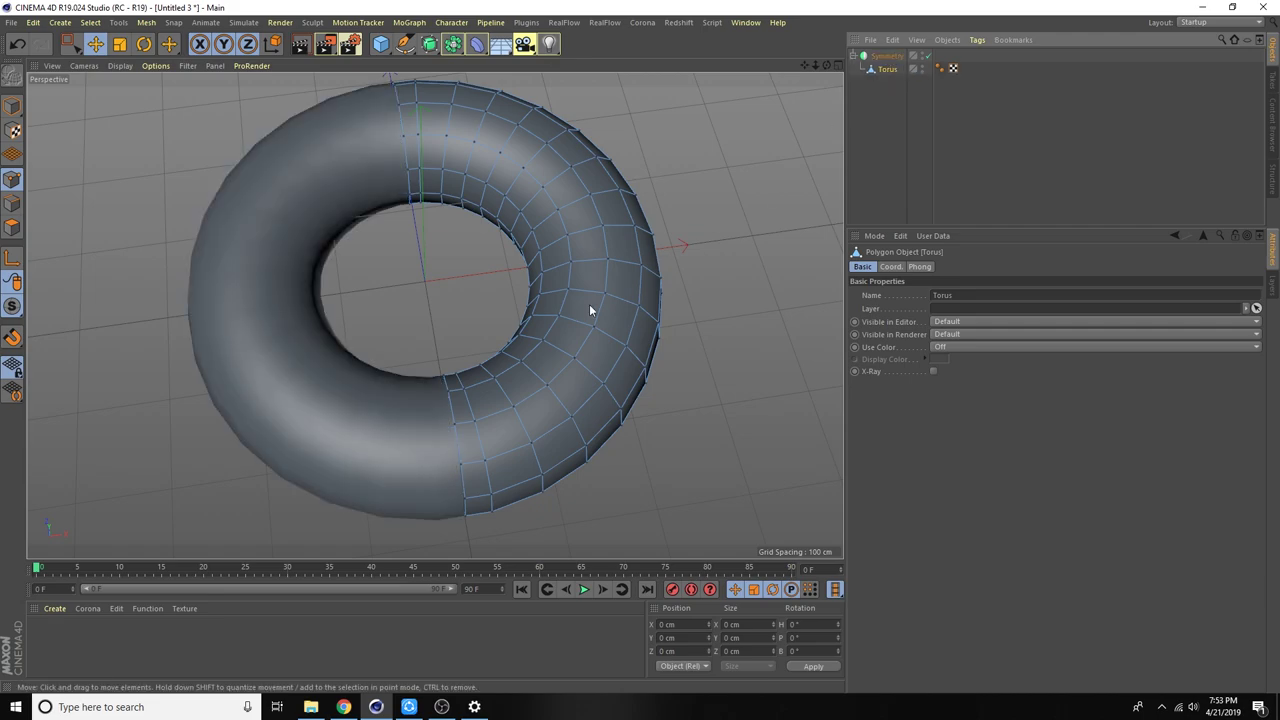
In a maximized Top view, enable Points mode with Rectangle Selection and begin selecting the right half.
left_click(836, 66)
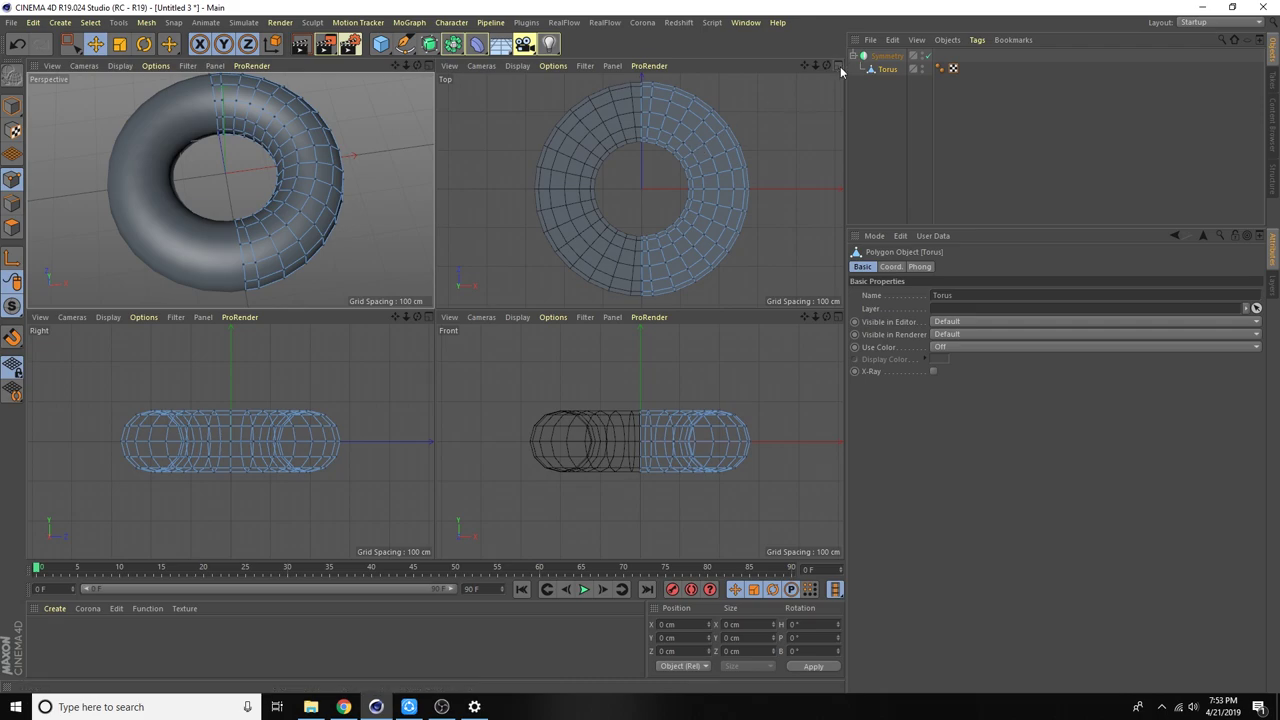
left_click(838, 66)
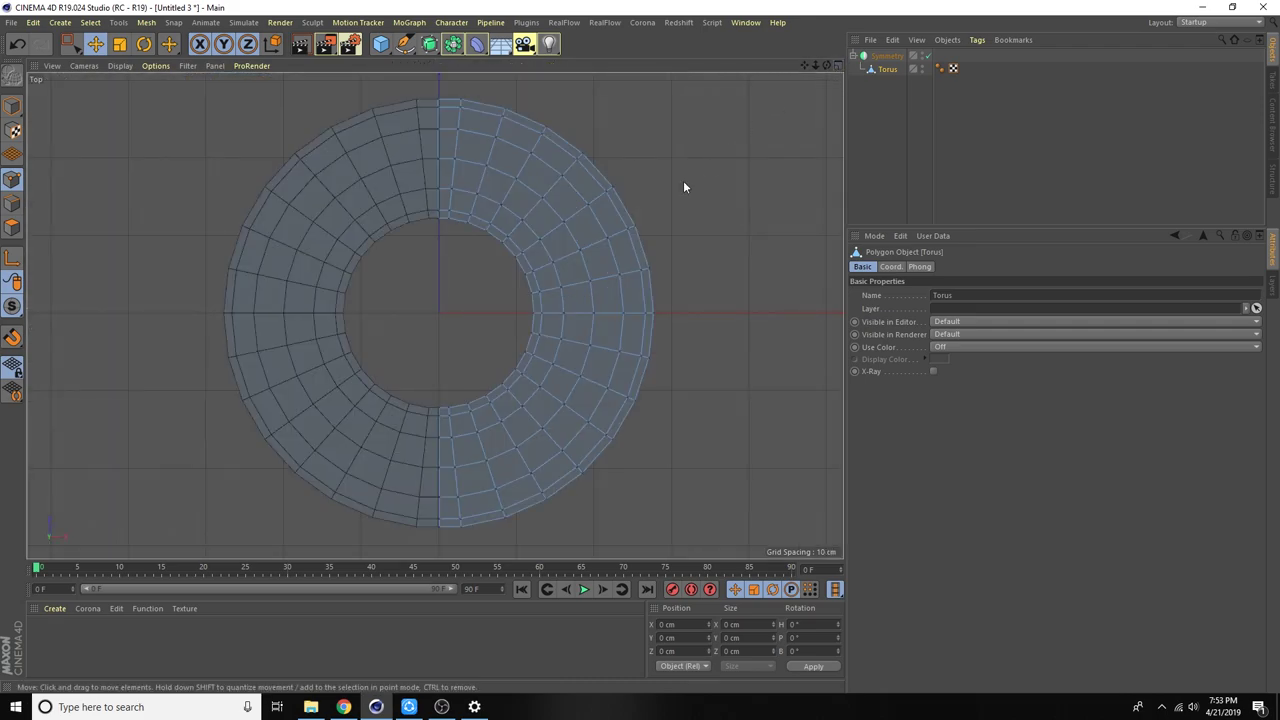
left_click(12, 228)
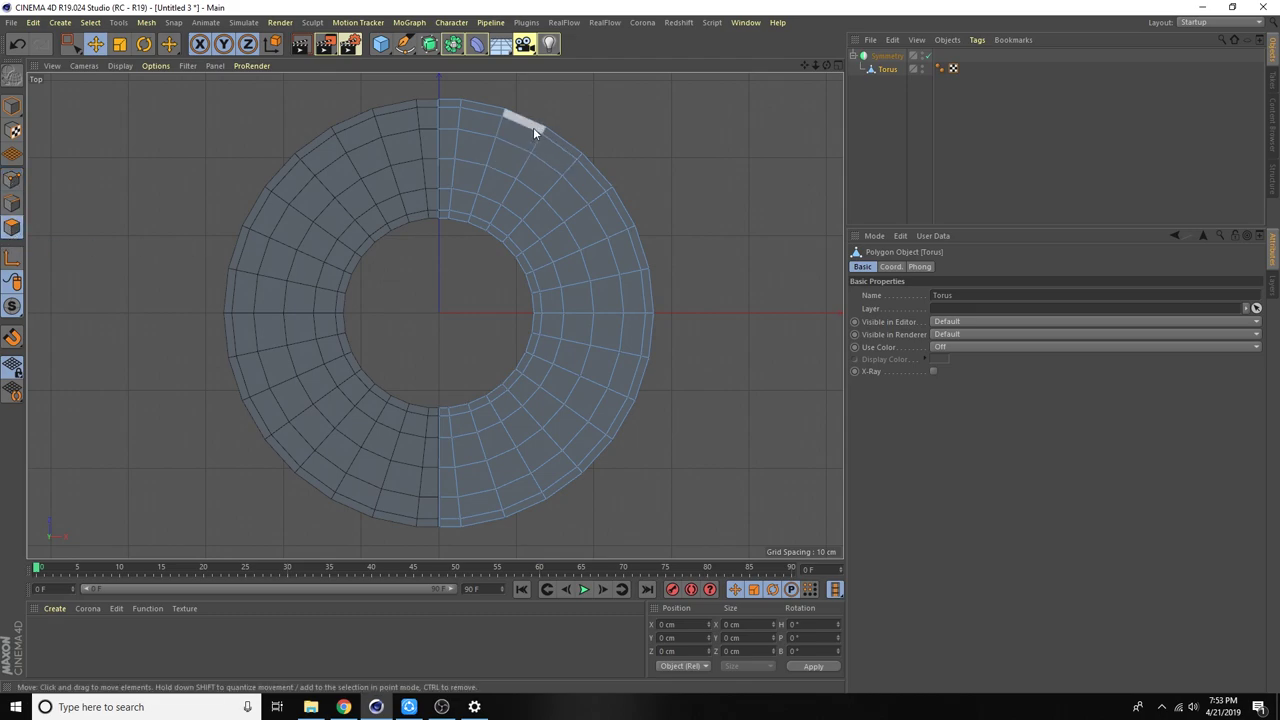
mouse_move(69, 47)
left_mouse_down()
mouse_move(82, 72)
mouse_move(140, 87)
left_mouse_up()
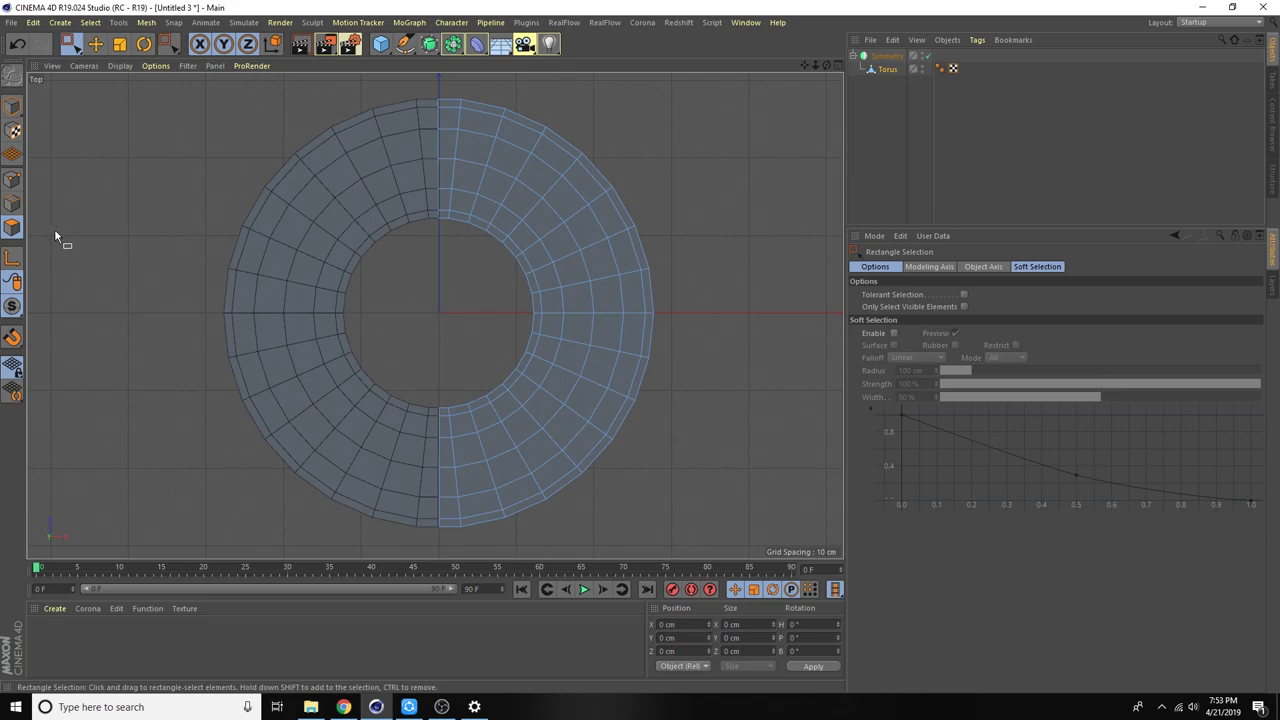
left_click(12, 180)
left_click_drag(701, 87, 444, 540)
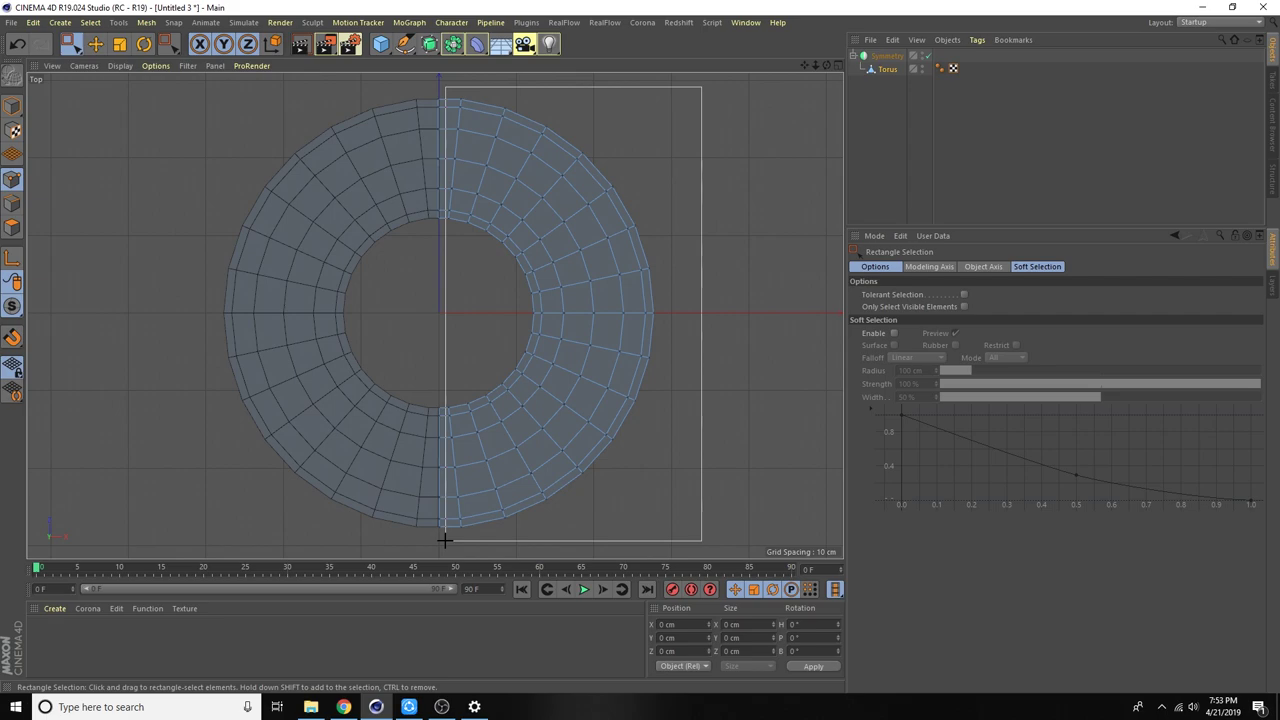
Select the right-half points and drag them outward along X into an oval link shape.
left_click_drag(444, 540, 445, 539)
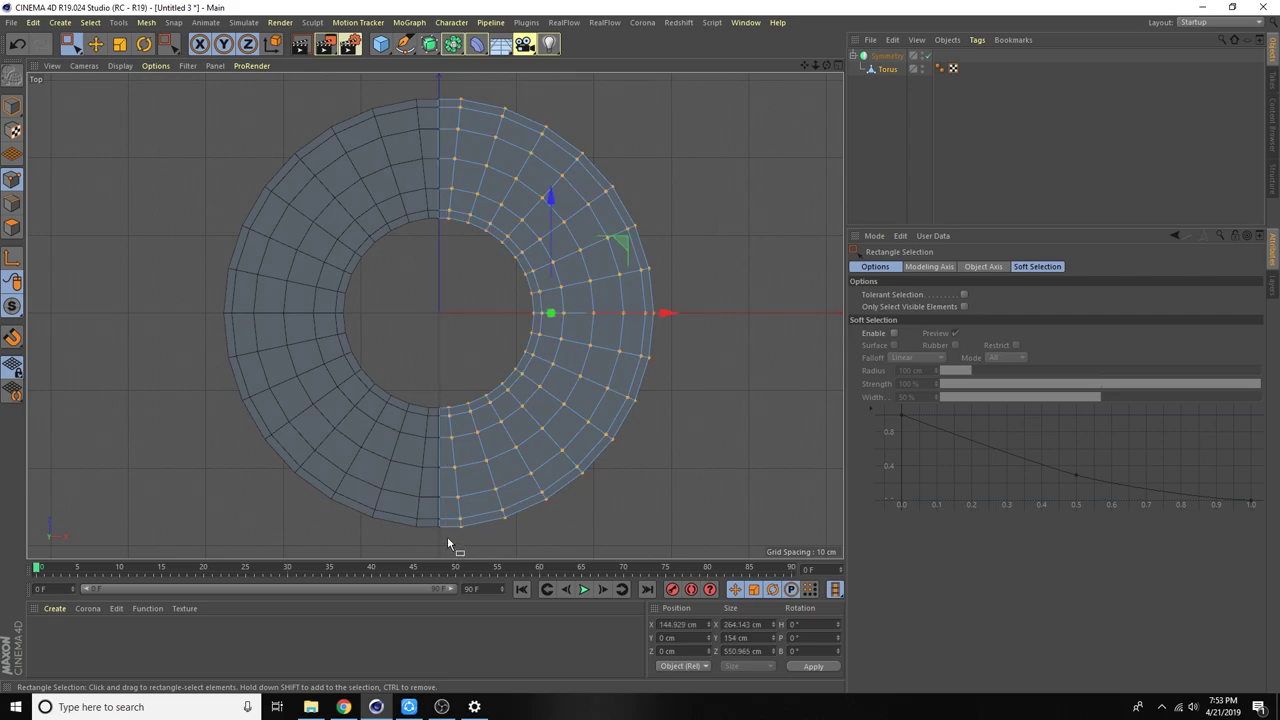
left_click(838, 66)
left_click(430, 67)
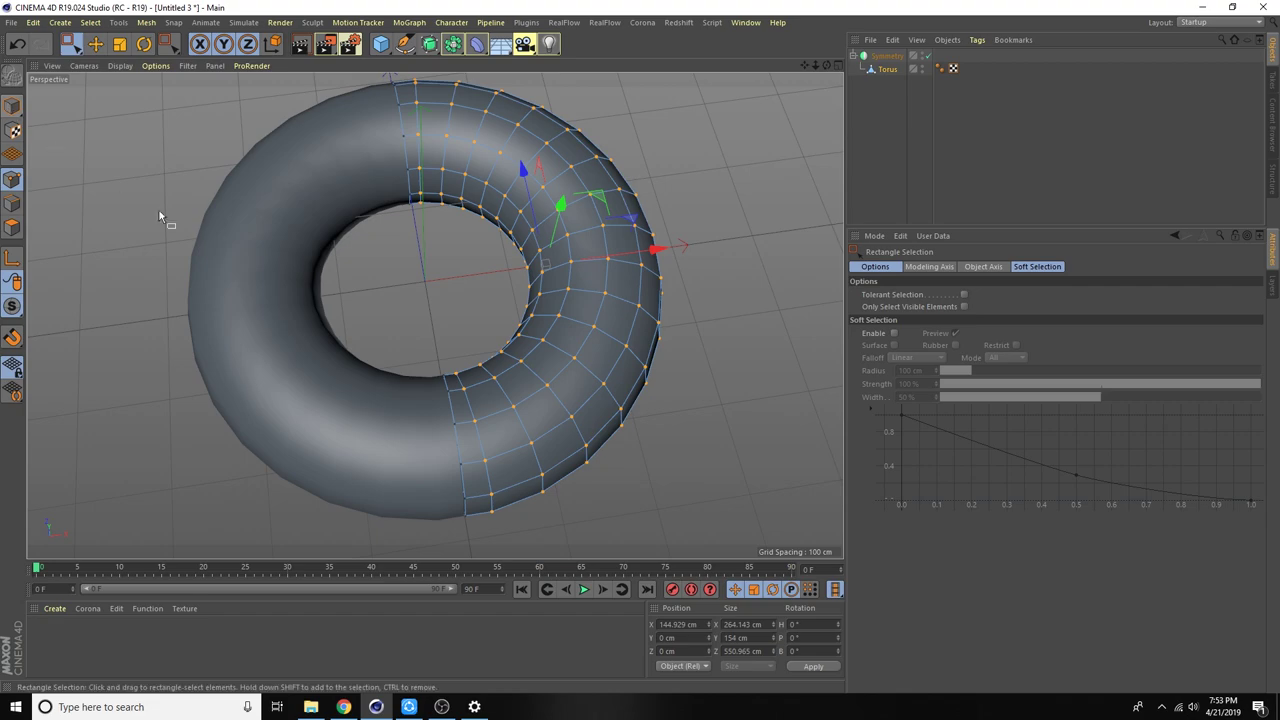
mouse_move(826, 65)
left_mouse_down()
mouse_move(645, 325)
mouse_move(730, 212)
mouse_move(597, 322)
left_mouse_up()
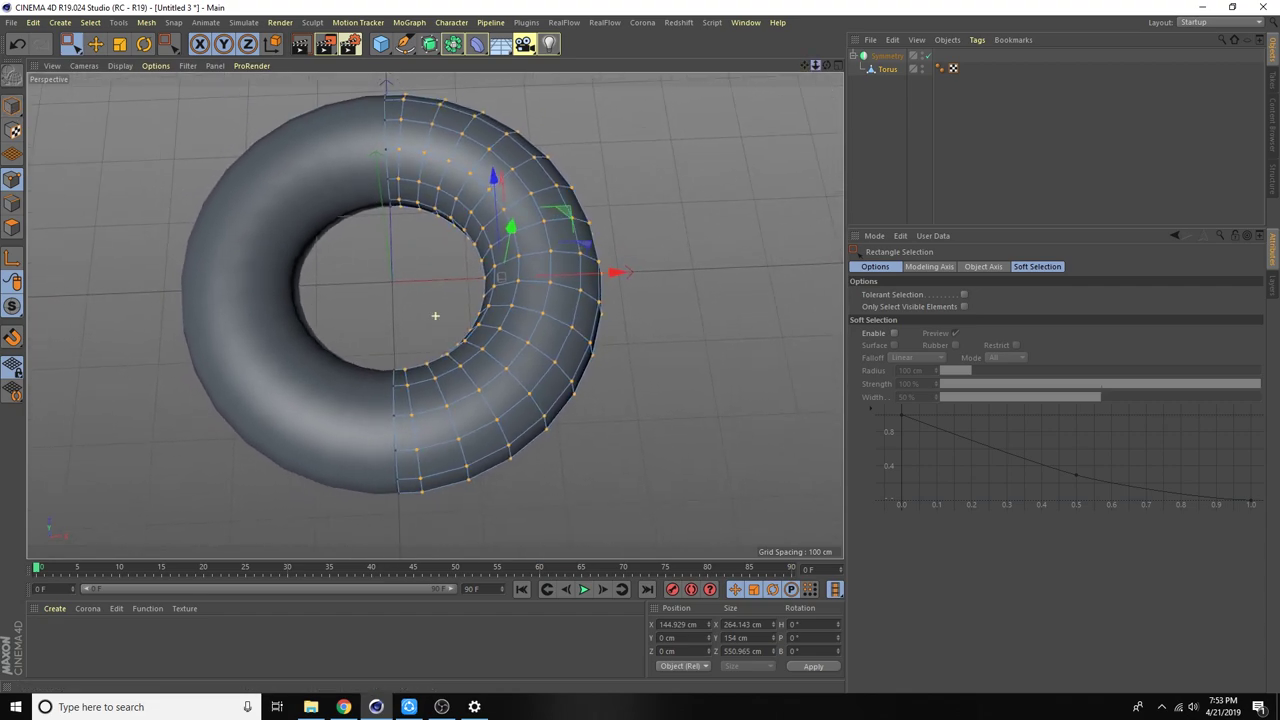
mouse_move(614, 271)
left_mouse_down()
mouse_move(729, 269)
mouse_move(722, 280)
left_mouse_up()
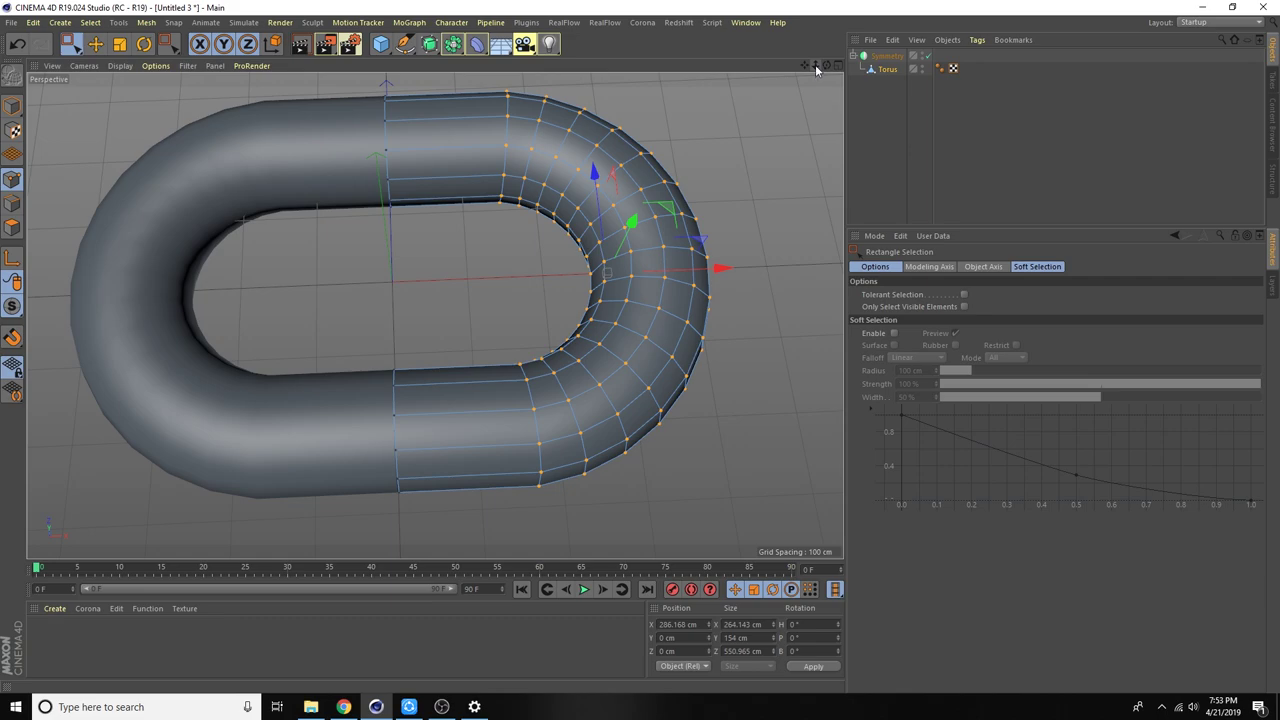
left_click_drag(818, 68, 790, 70)
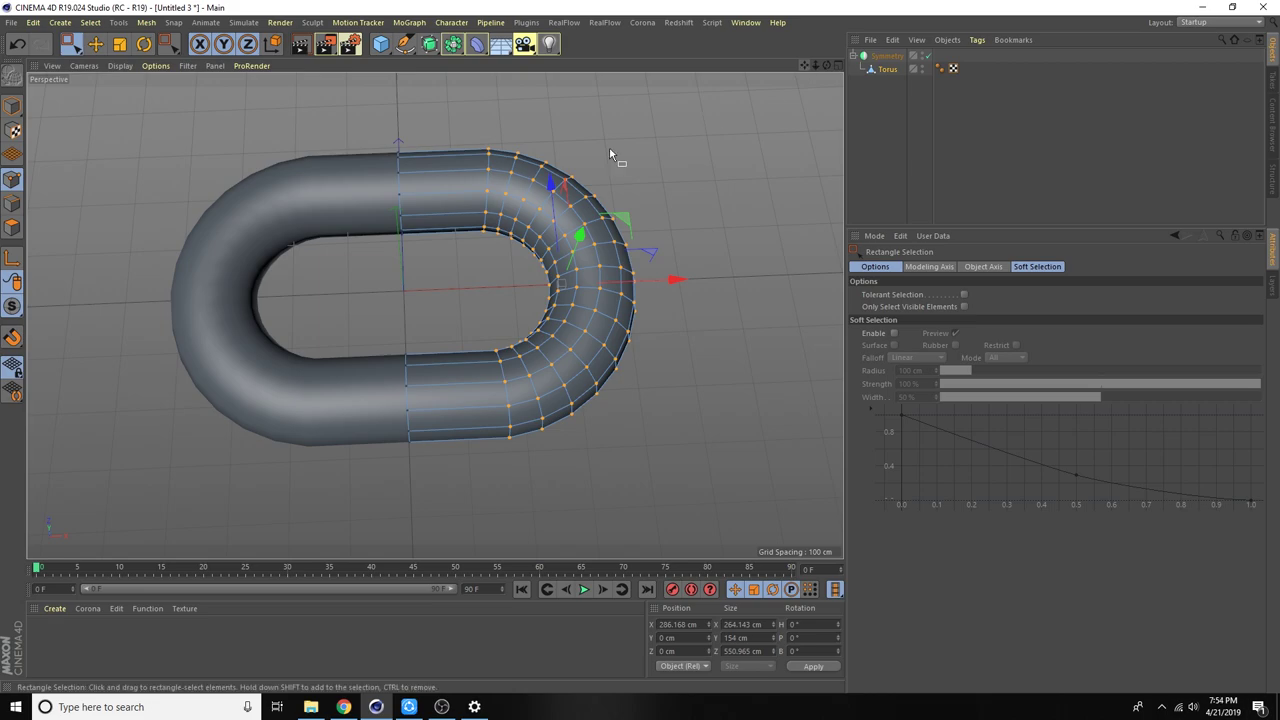
left_click(11, 106)
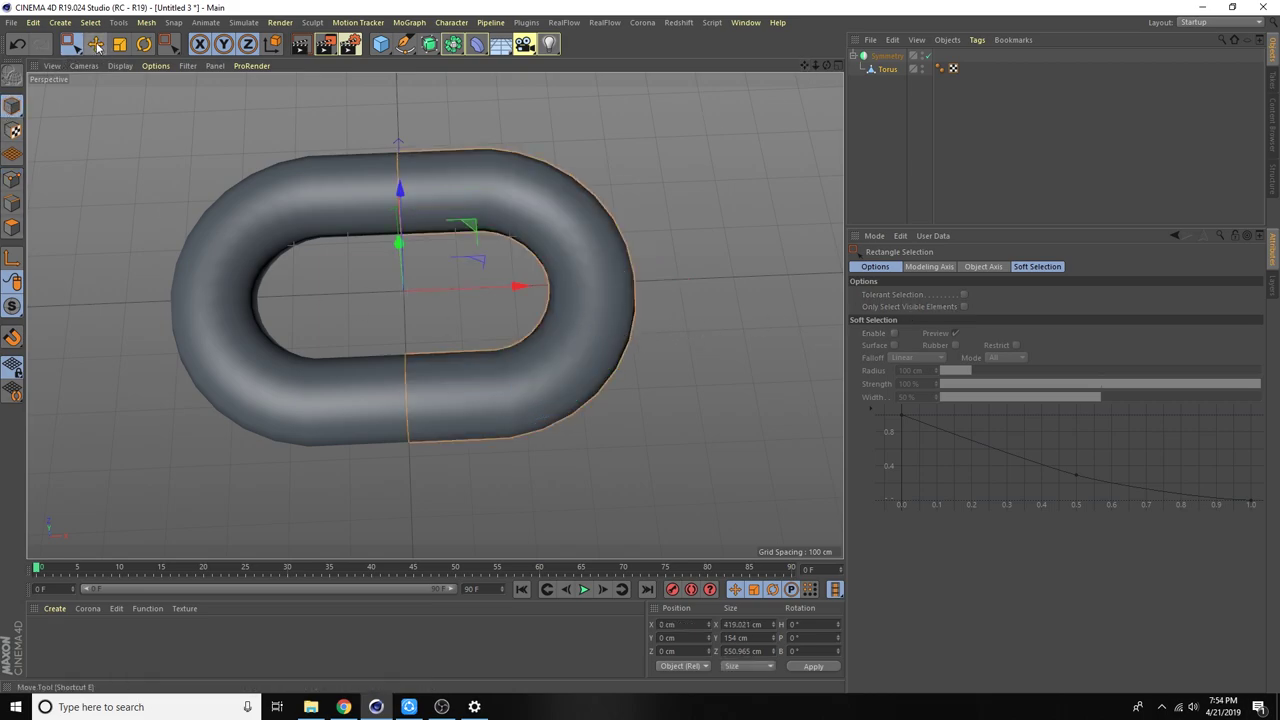
Switch to Move, reorient to a maximized Top view and deselect the torus.
left_click(95, 43)
mouse_move(621, 414)
left_mouse_down("alt")
mouse_move(619, 252)
mouse_move(594, 429)
mouse_move(607, 430)
left_mouse_up("alt")
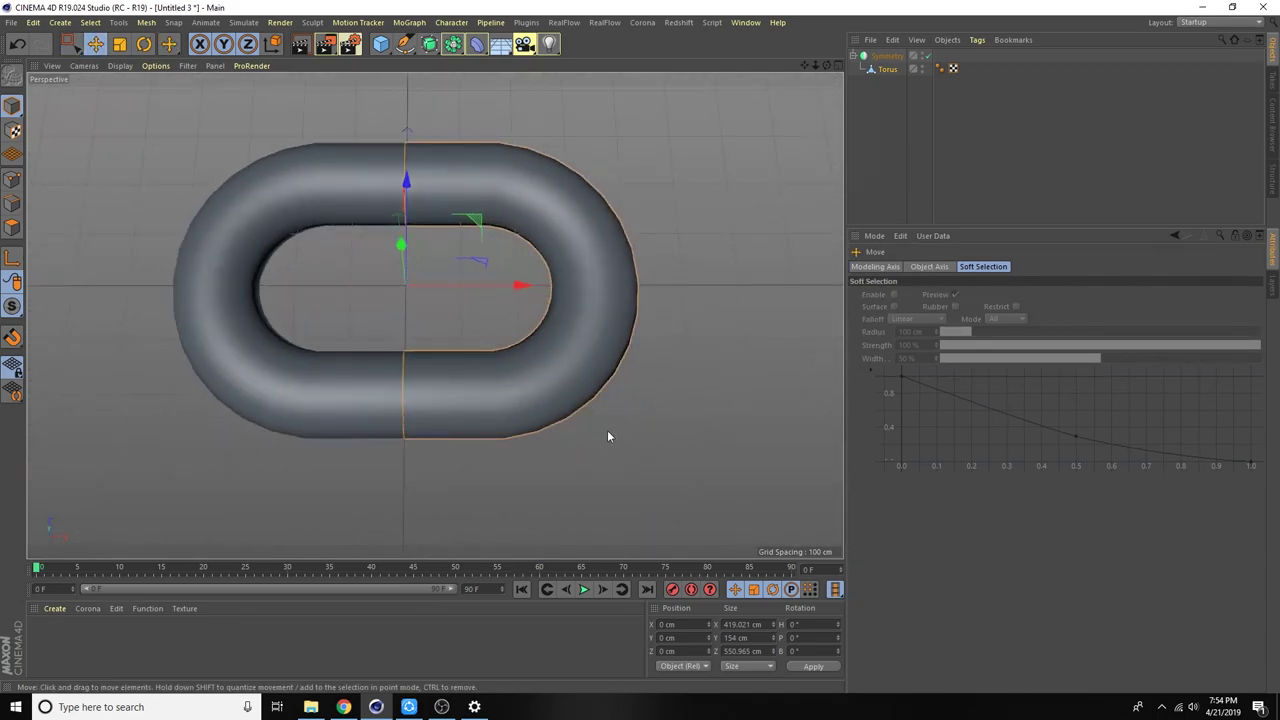
left_click_drag(815, 65, 840, 66)
scroll(435, 316, "up", 2)
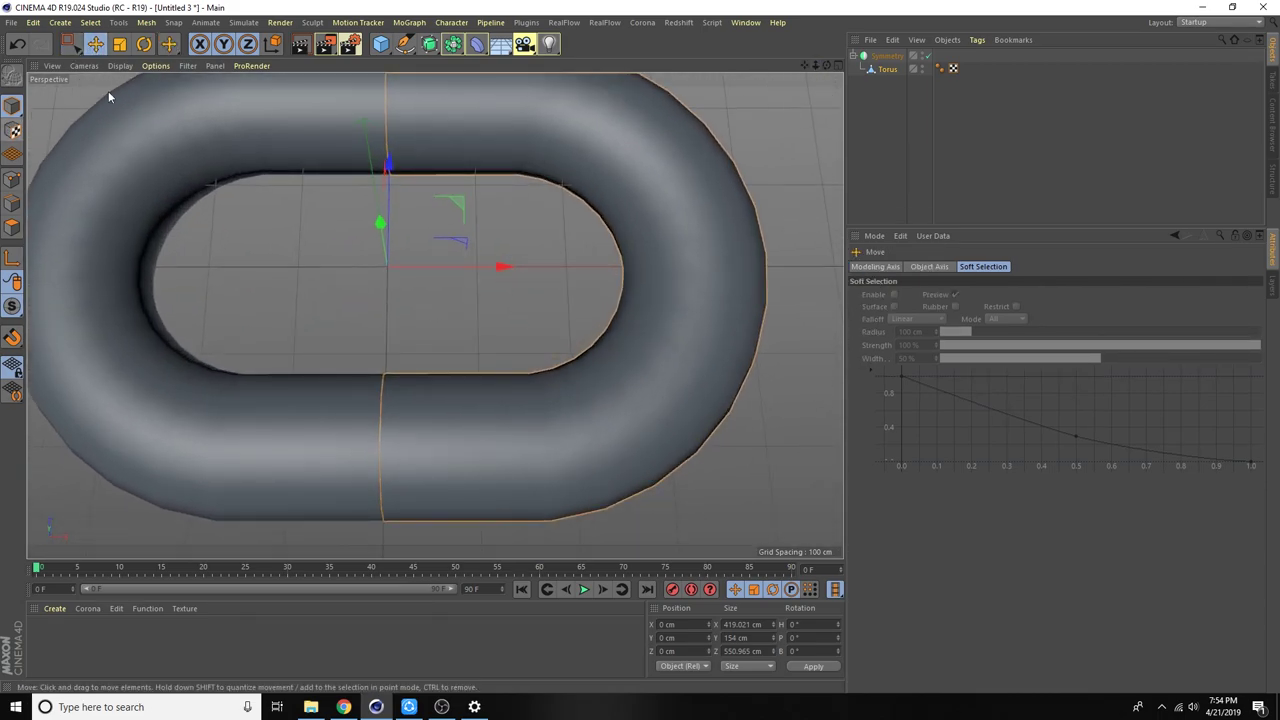
left_click(838, 65)
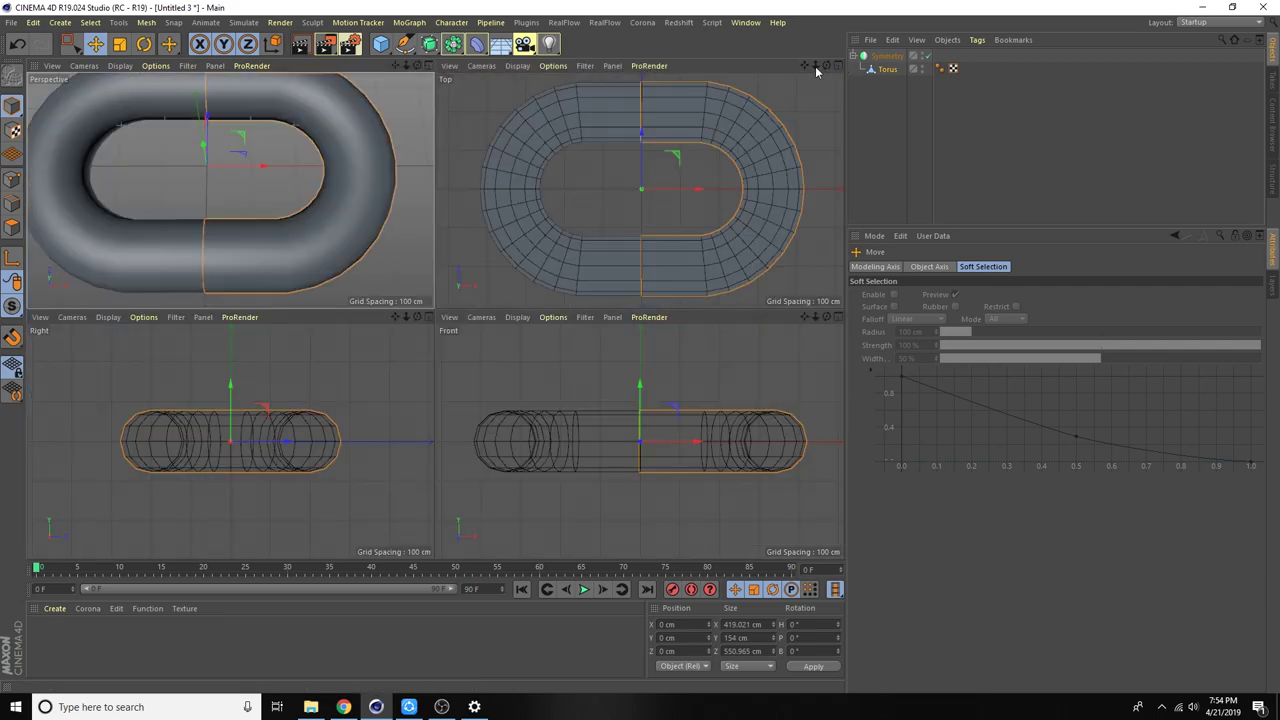
left_click(839, 66)
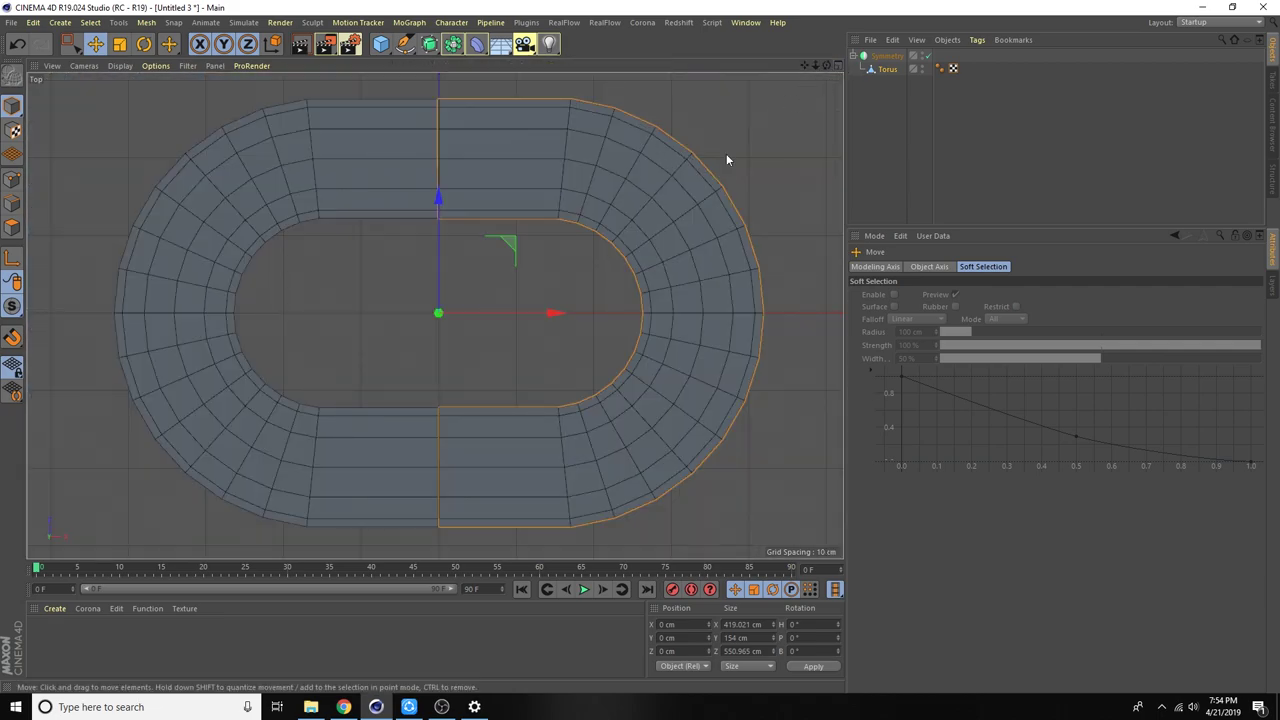
left_click(462, 366)
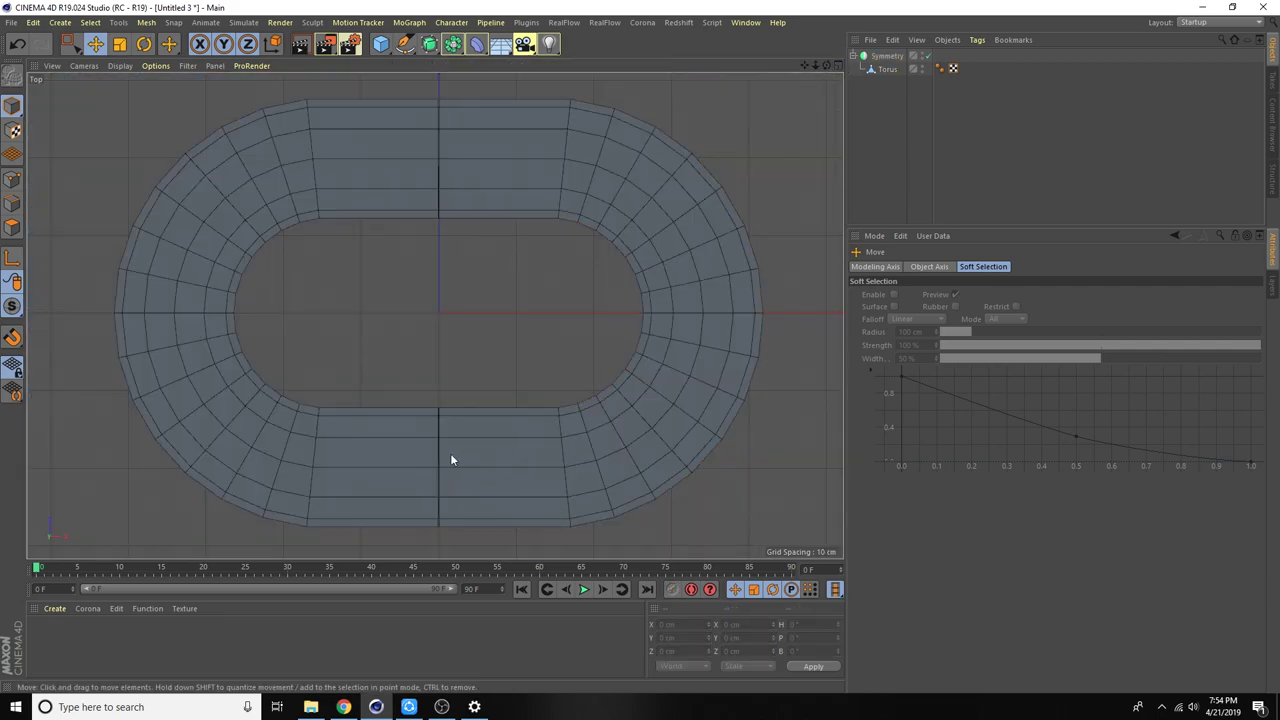
scroll(451, 460, "up", 3)
scroll(457, 463, "up", 3)
scroll(385, 300, "up", 2)
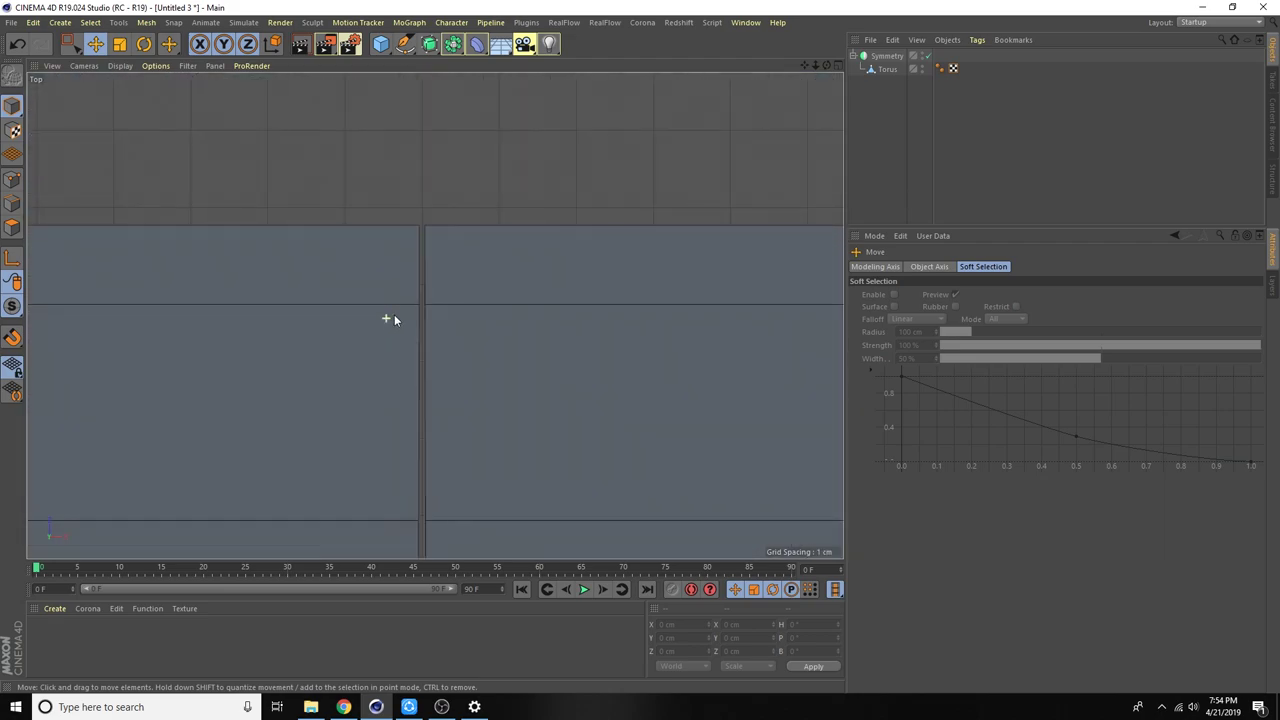
scroll(401, 305, "up", 1)
Set the Symmetry object's weld Tolerance to 1.01 cm and collapse its hierarchy.
left_click(884, 57)
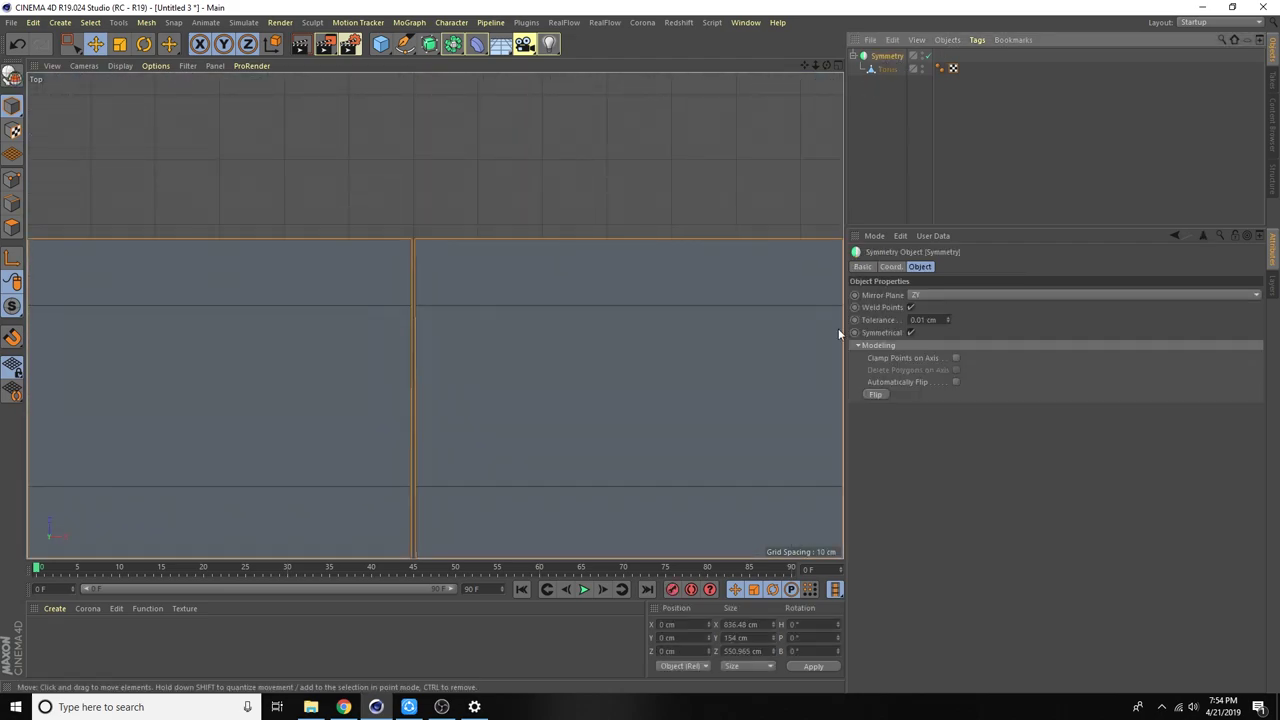
left_click(948, 317)
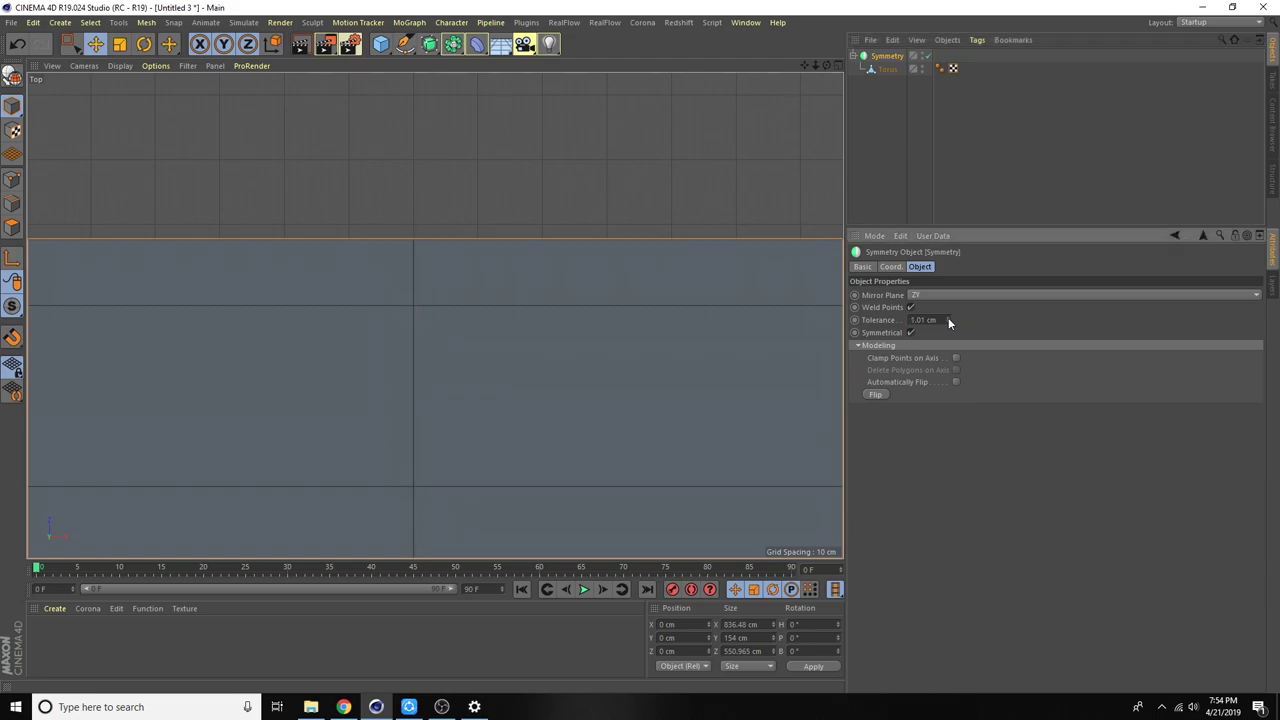
scroll(558, 220, "down", 3)
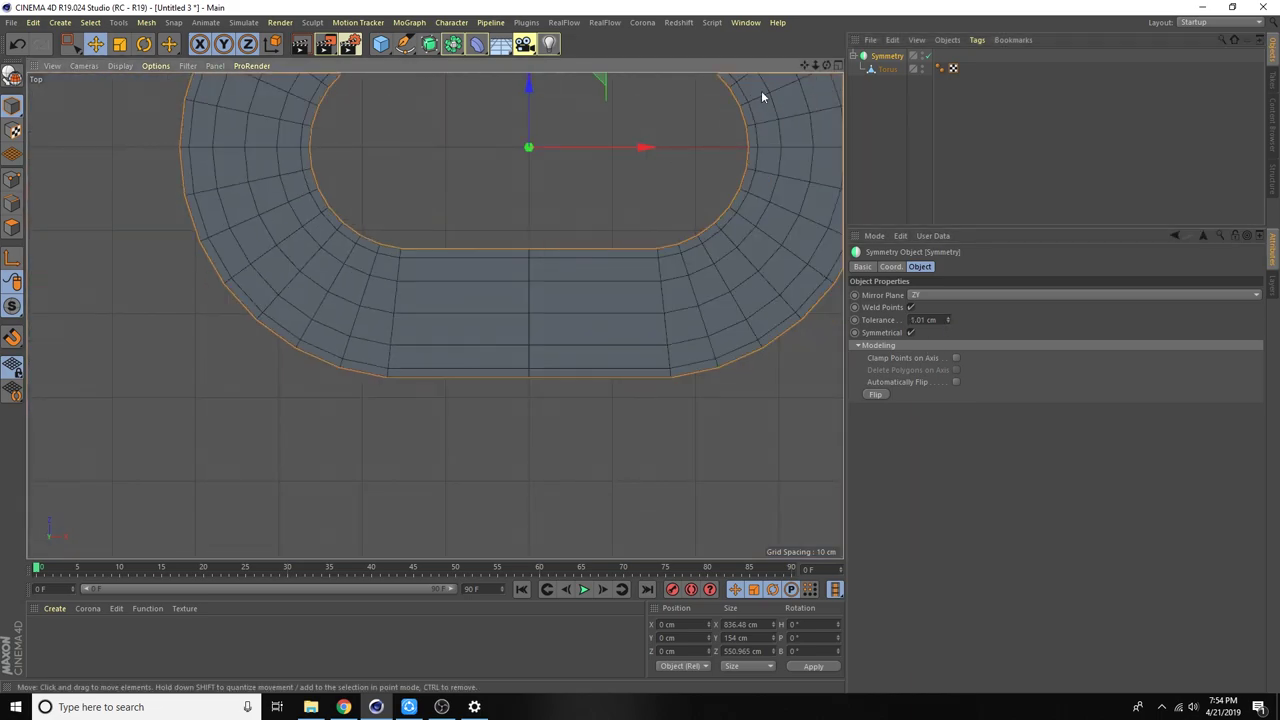
middle_click(752, 171)
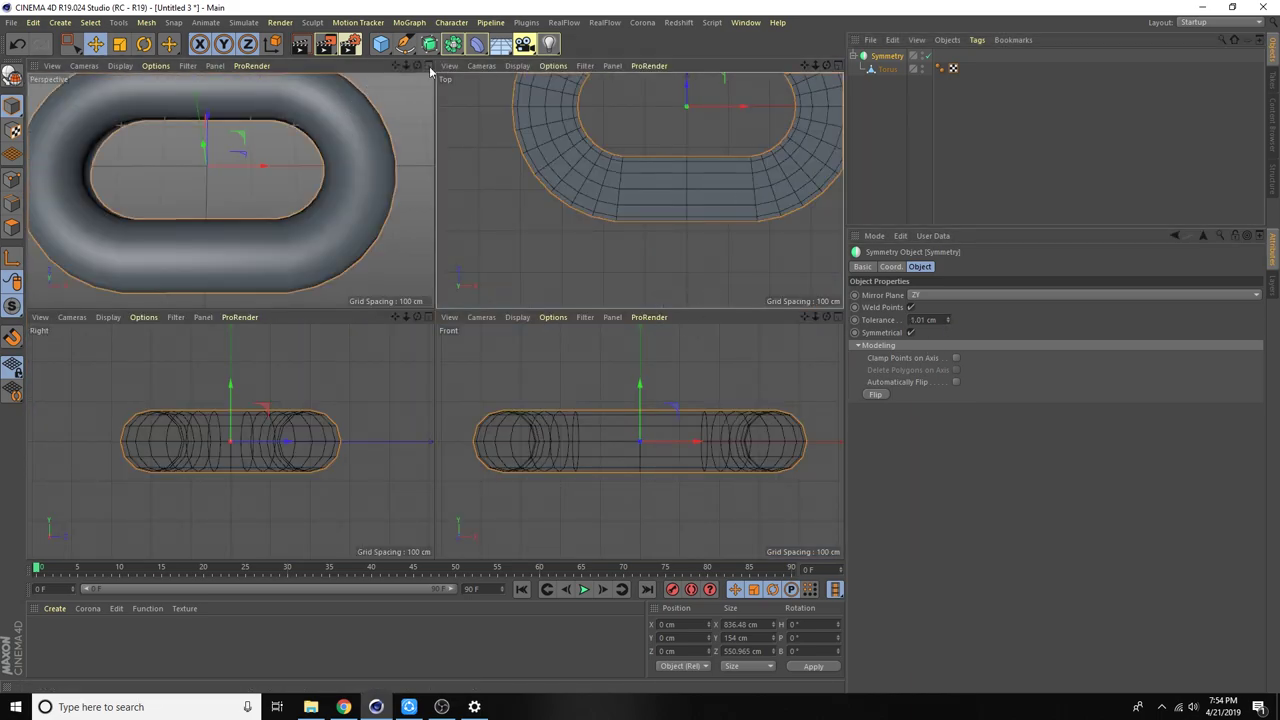
middle_click(367, 93)
left_click_drag(816, 65, 435, 315)
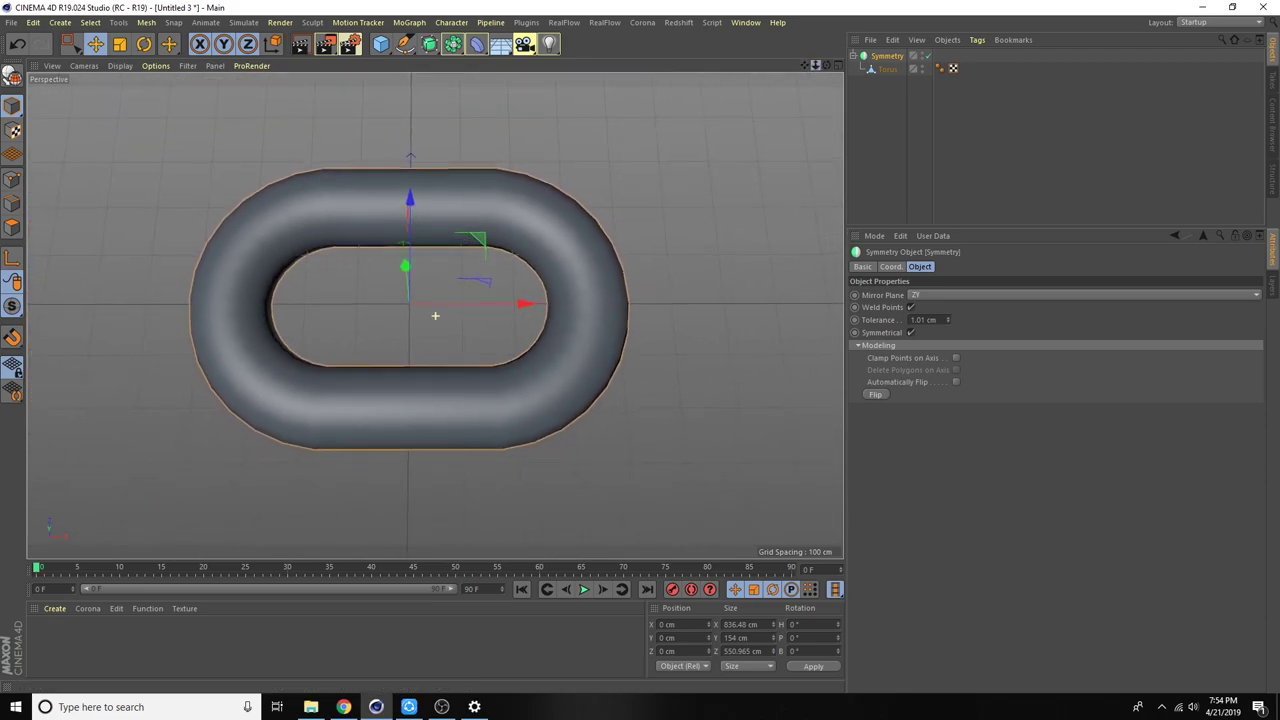
mouse_move(660, 434)
left_mouse_down("alt")
mouse_move(671, 421)
mouse_move(660, 435)
left_mouse_up("alt")
left_click(856, 56)
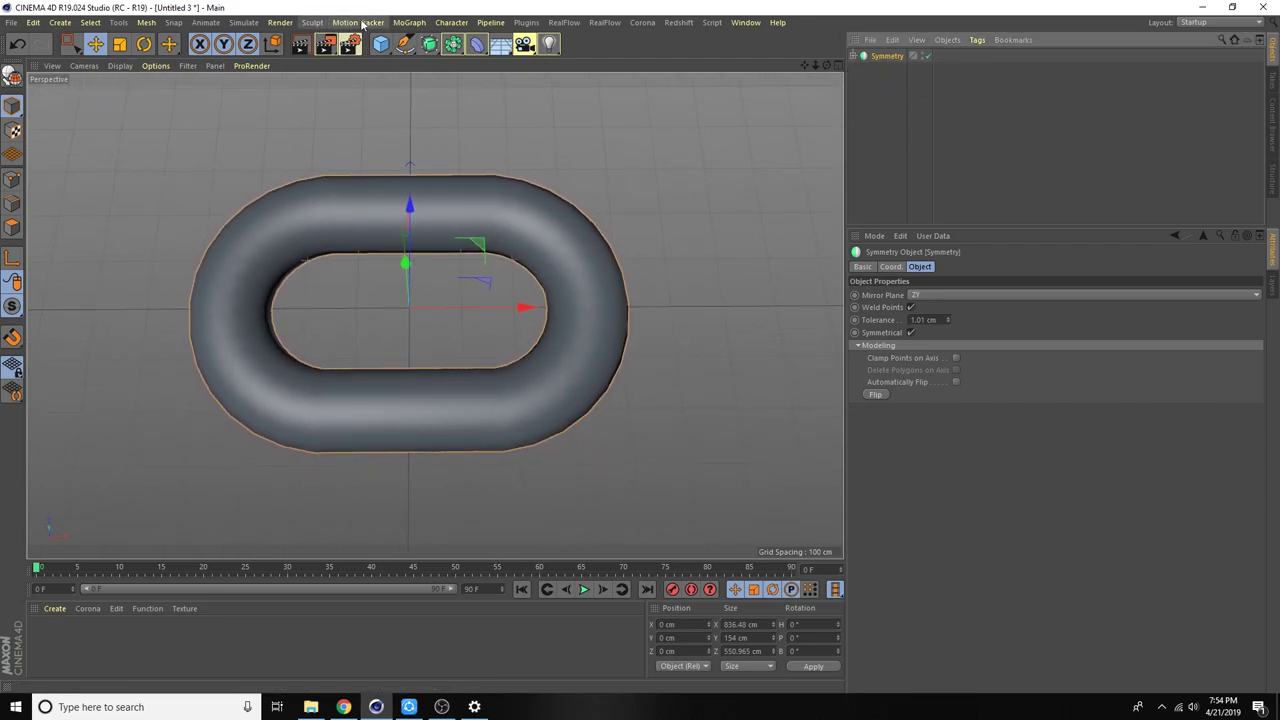
Add a MoGraph Cloner and nest the Symmetry link inside it.
left_click(399, 25)
left_click(442, 168)
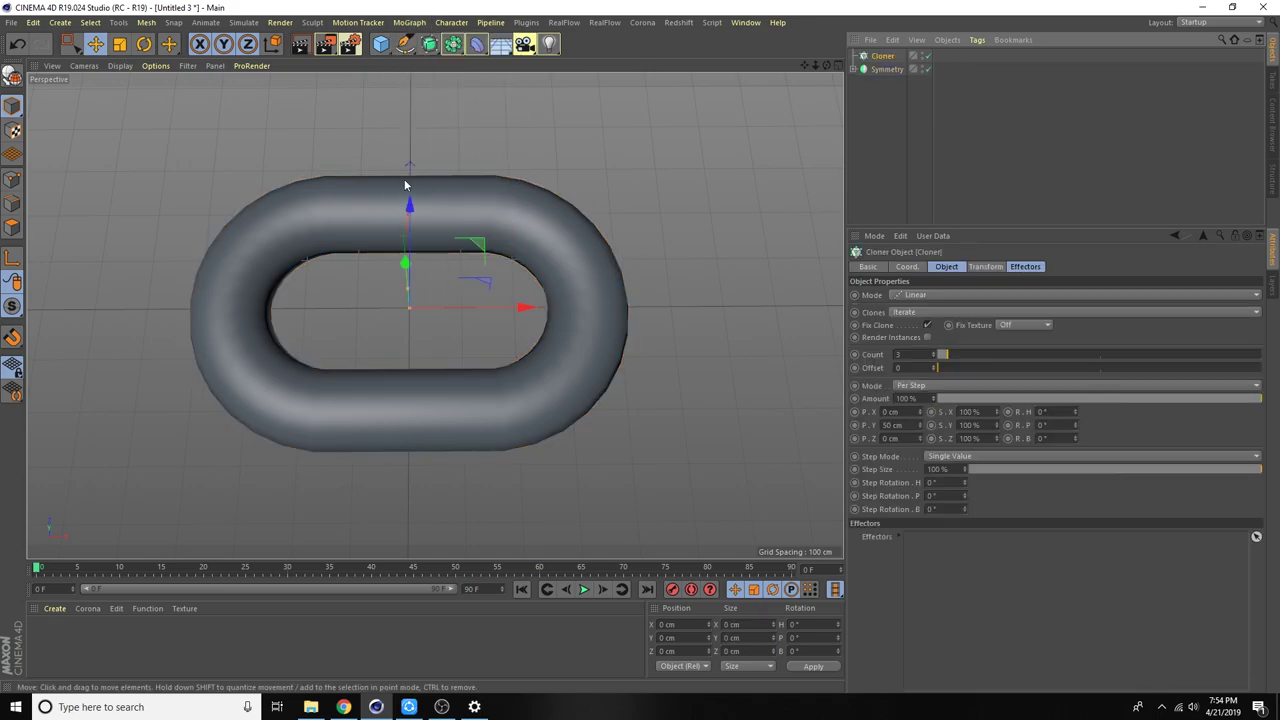
left_click(882, 69)
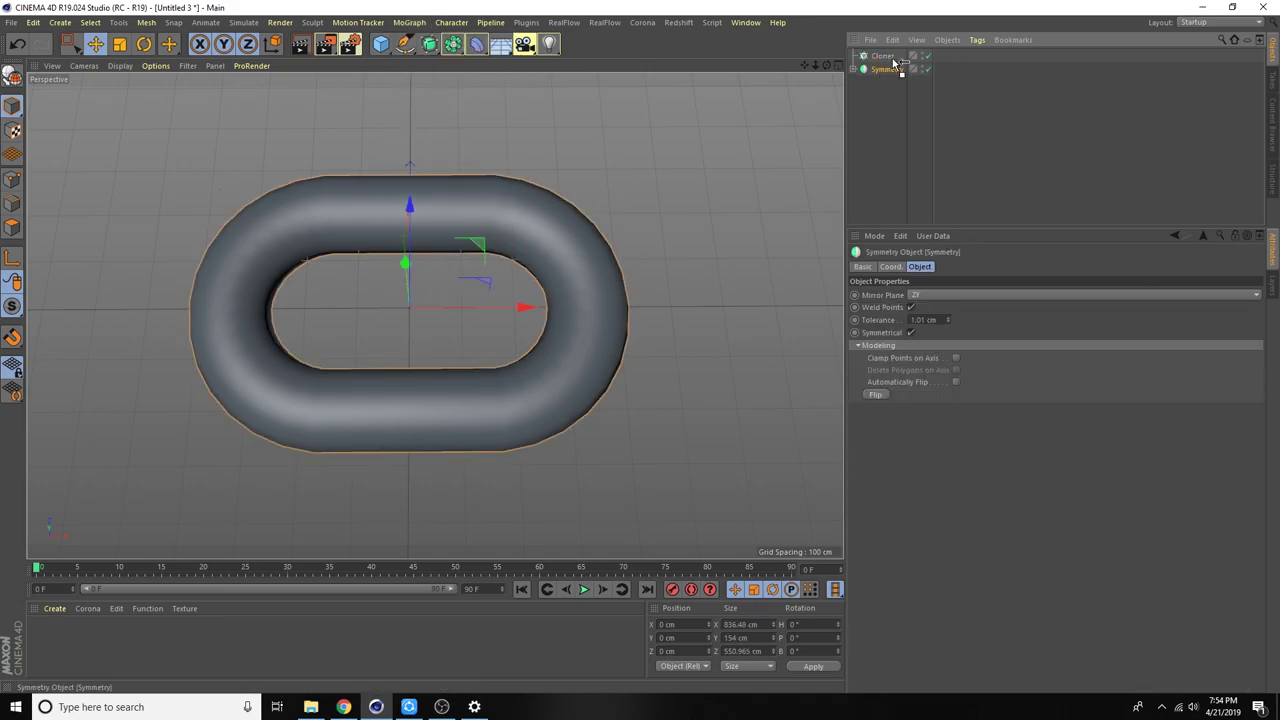
left_click_drag(882, 72, 885, 57)
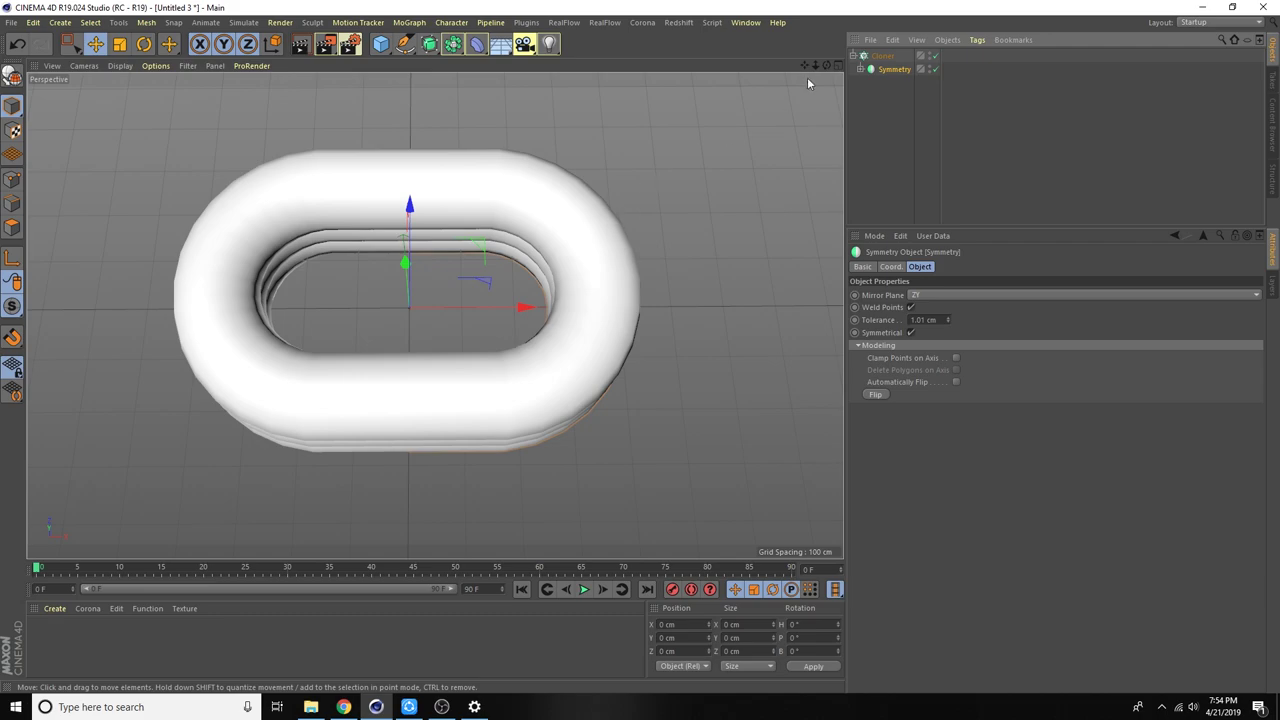
Maximize the Front view and zoom out to leave room above the clones.
left_click(838, 65)
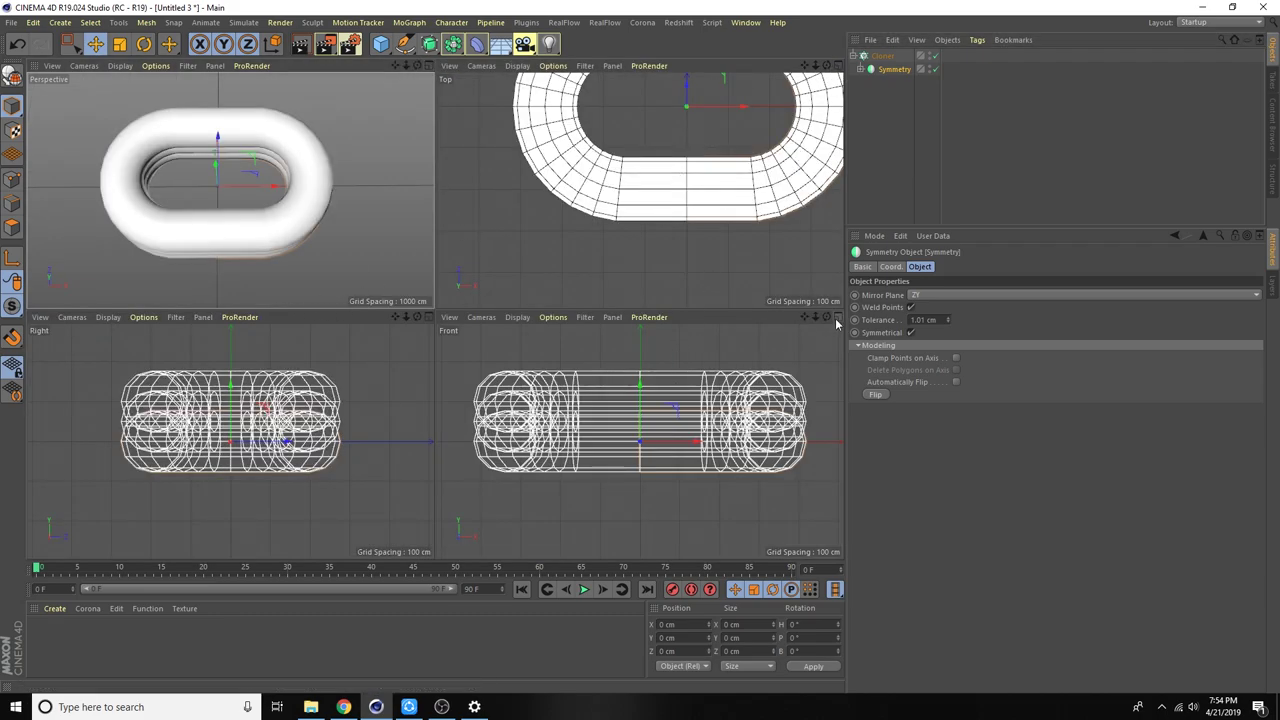
left_click(838, 318)
mouse_move(815, 65)
left_mouse_down()
mouse_move(804, 90)
mouse_move(776, 101)
left_mouse_up()
left_click(520, 192)
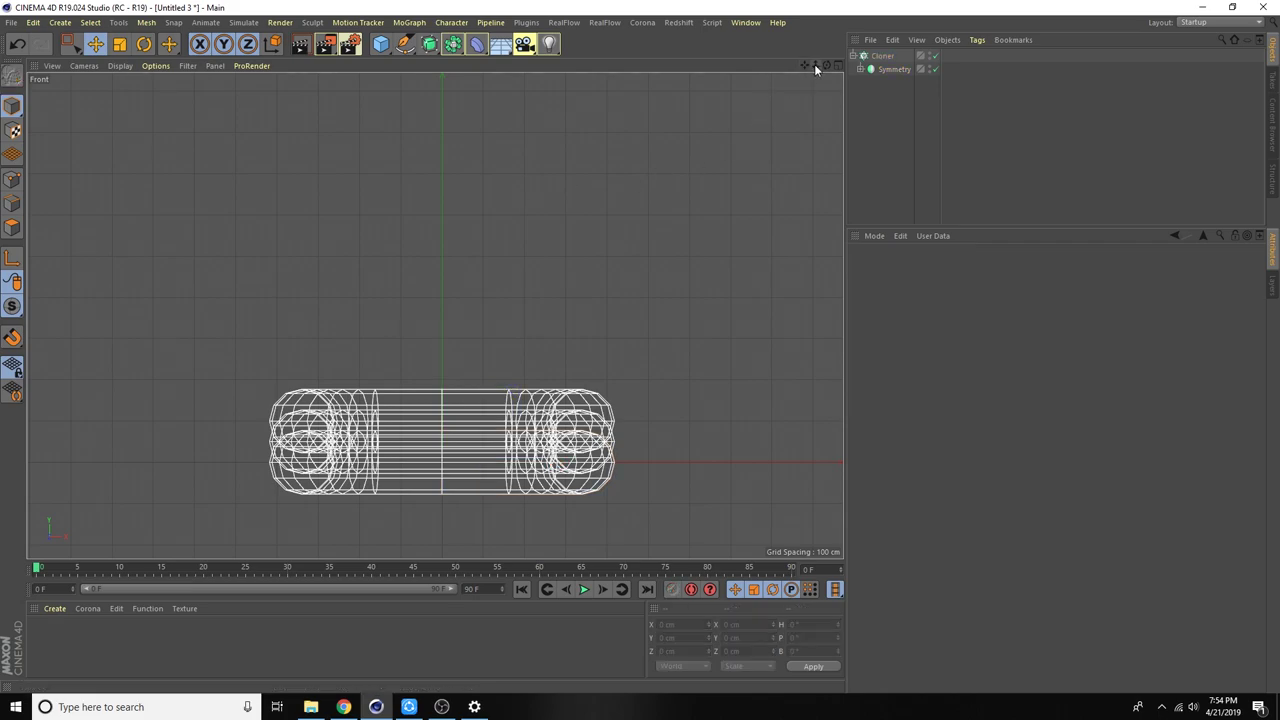
mouse_move(814, 64)
left_mouse_down()
mouse_move(794, 91)
mouse_move(806, 90)
left_mouse_up()
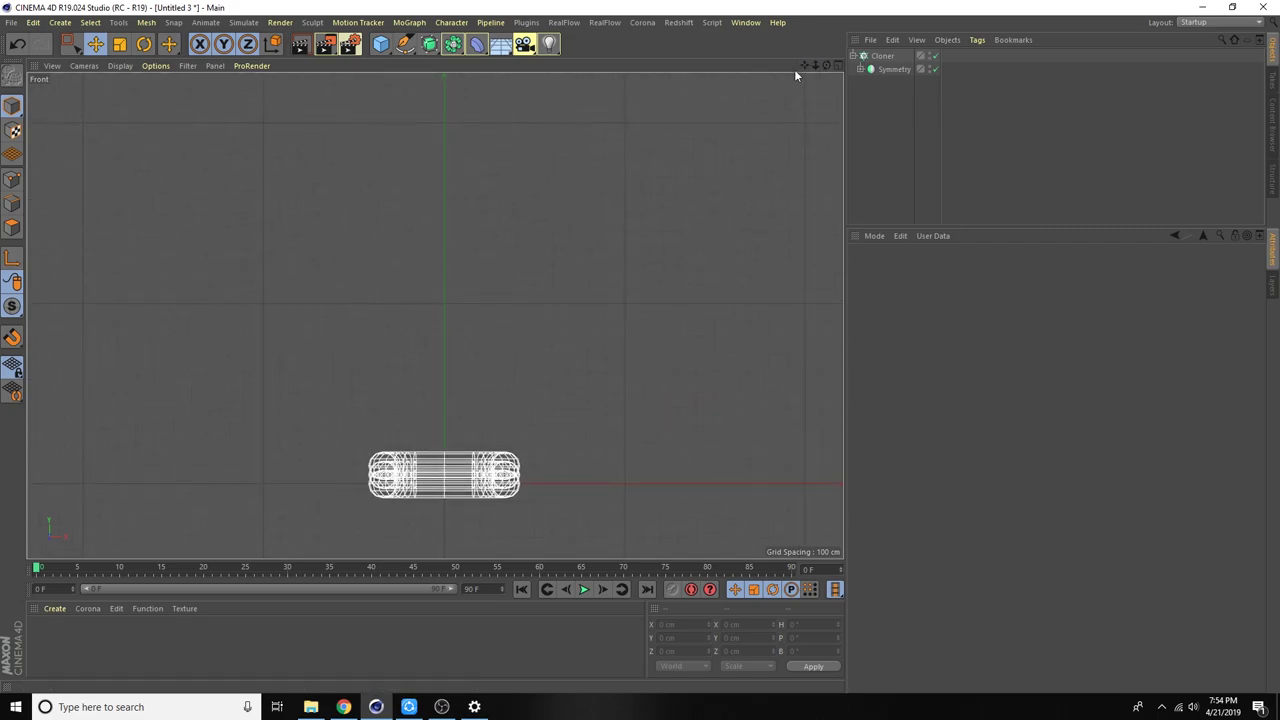
mouse_move(814, 68)
left_mouse_down()
mouse_move(800, 75)
mouse_move(804, 136)
left_mouse_up()
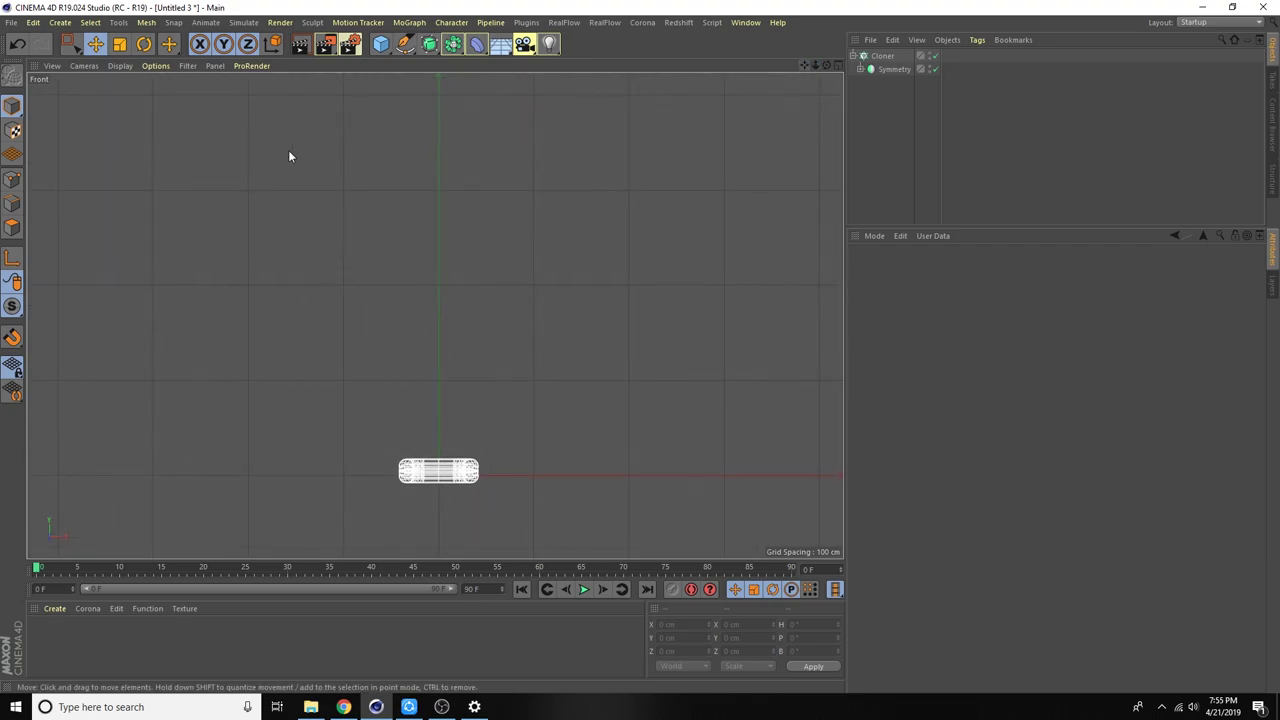
Draw a four-point Bezier S-curve with the Pen tool above the cloned links.
left_click(404, 43)
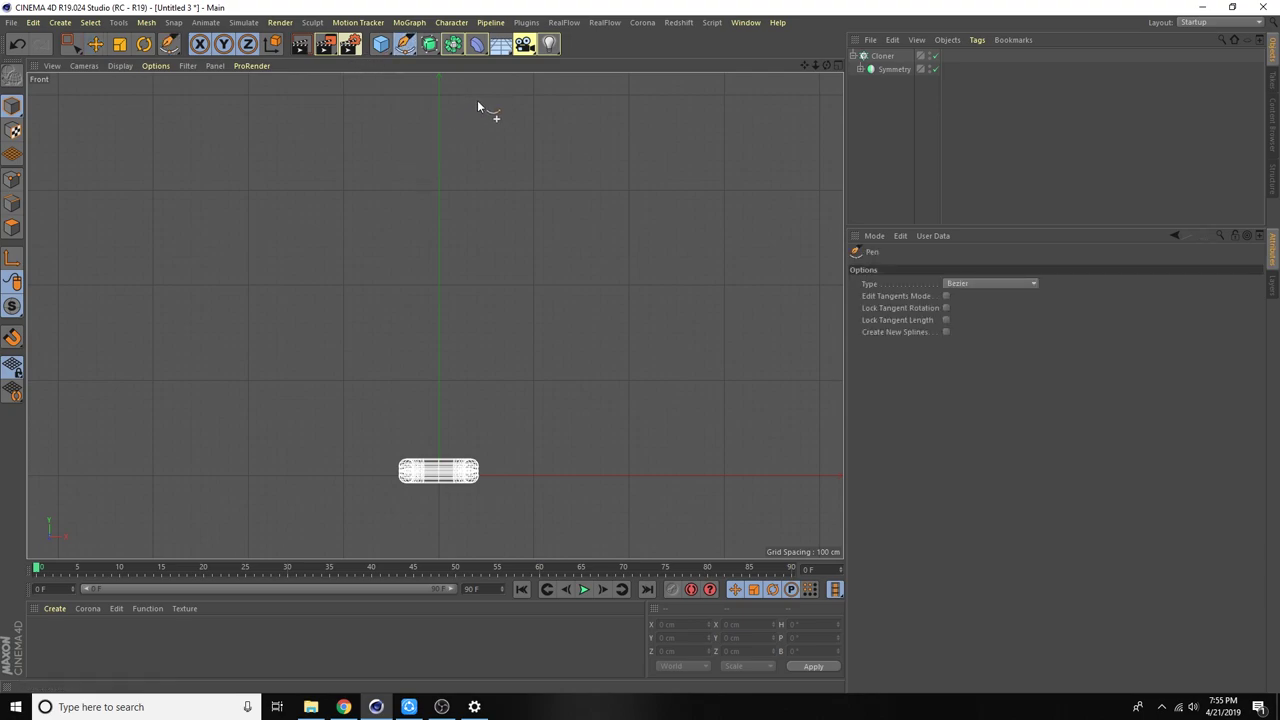
left_click(521, 102)
left_click_drag(348, 183, 376, 276)
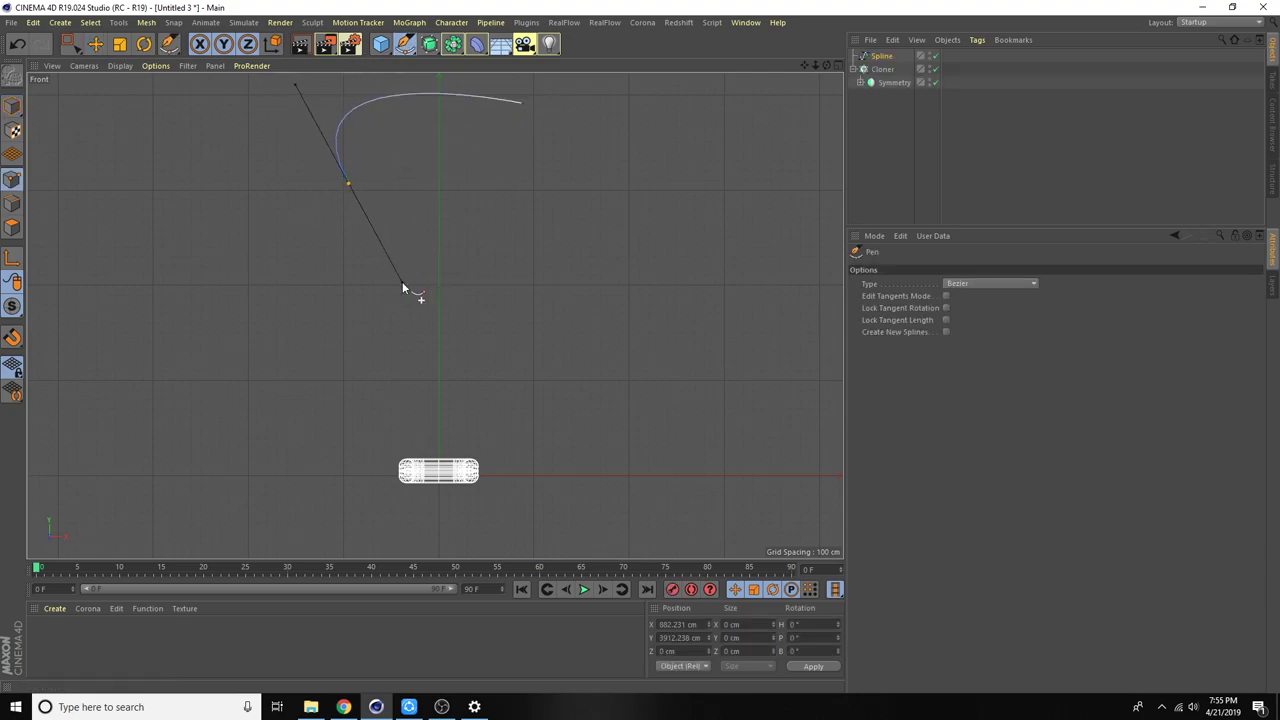
left_click_drag(489, 318, 505, 362)
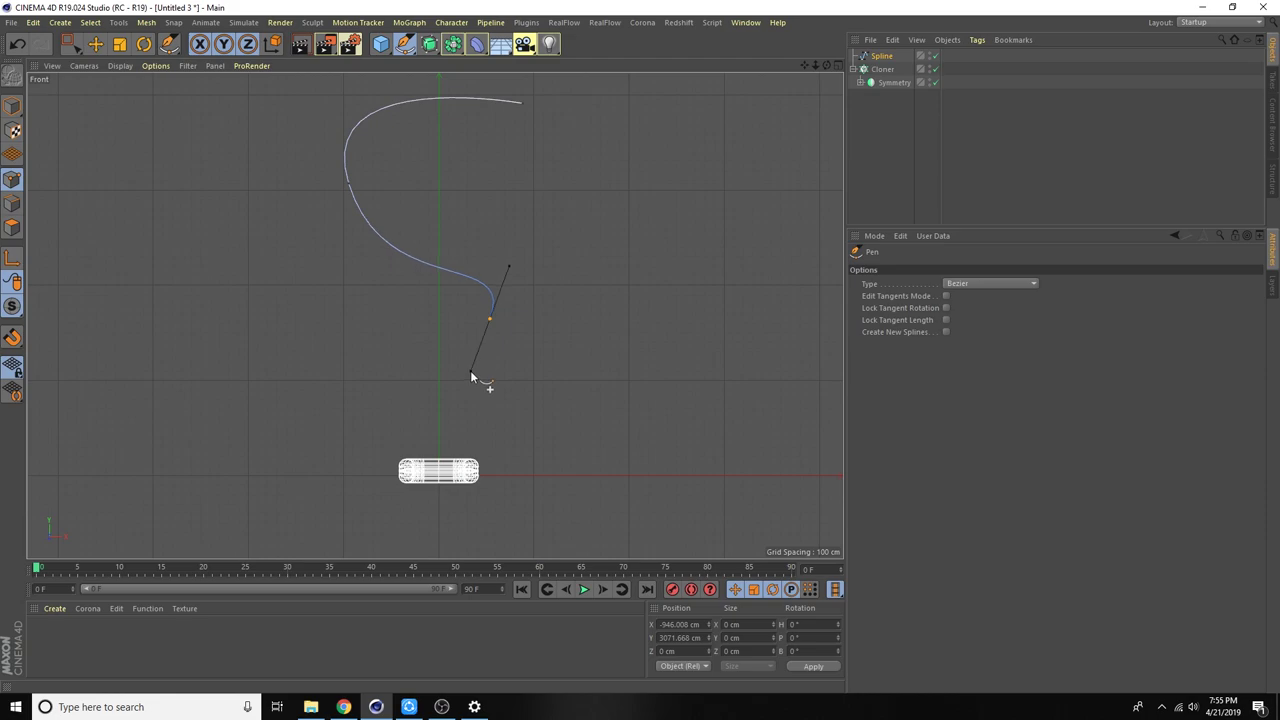
left_click(452, 418)
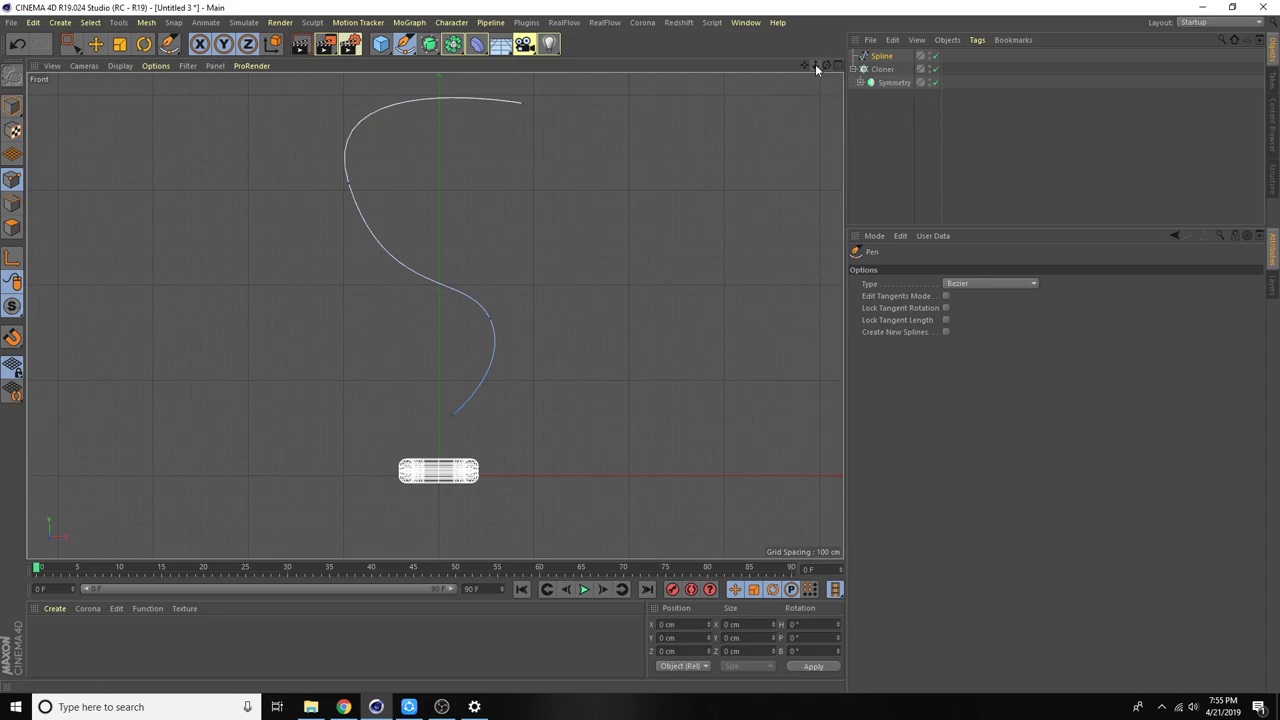
left_click(884, 70)
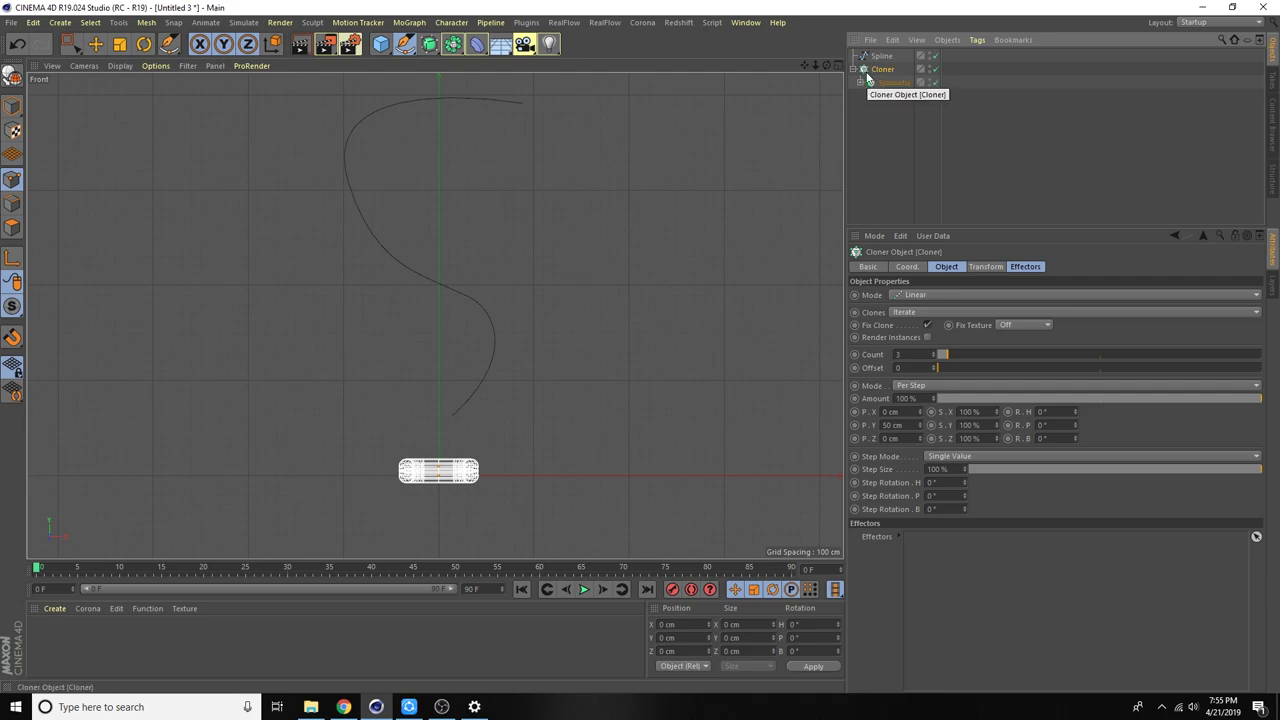
Add a Spline effector in Step mode, link the S-curve spline, and frame the links in the front view.
left_click(409, 22)
mouse_move(446, 43)
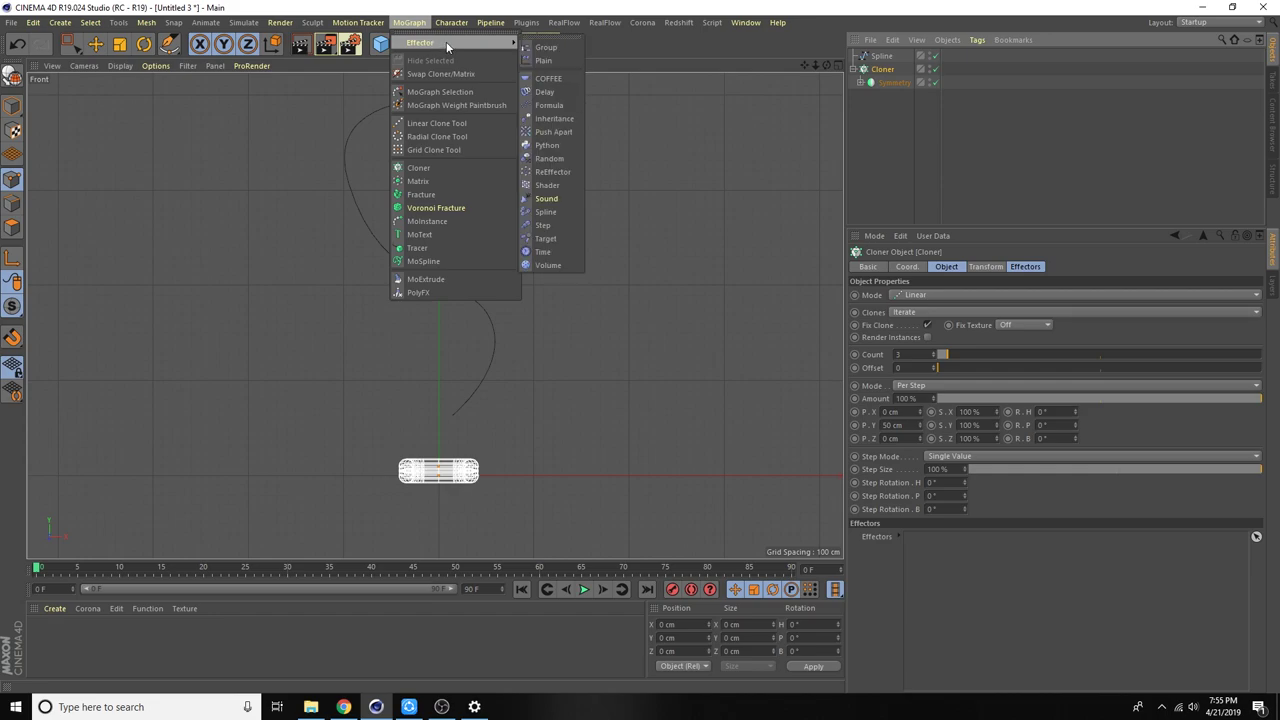
left_click(570, 213)
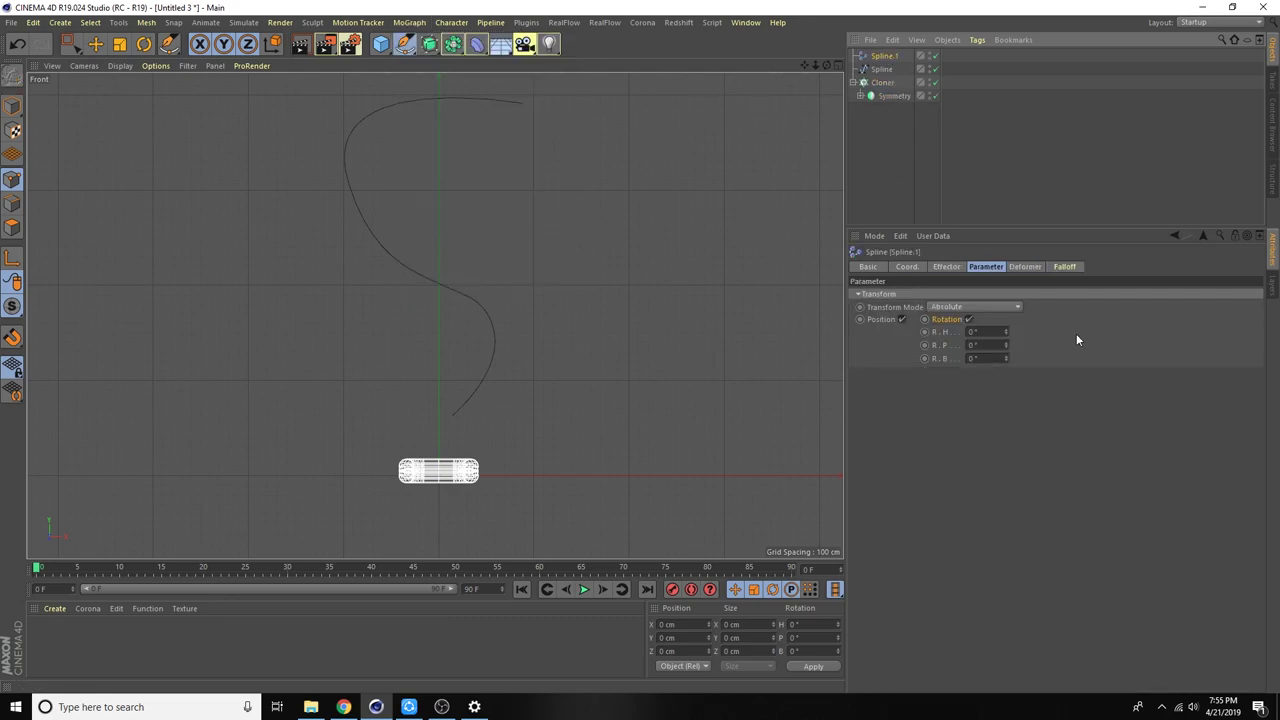
left_click(947, 268)
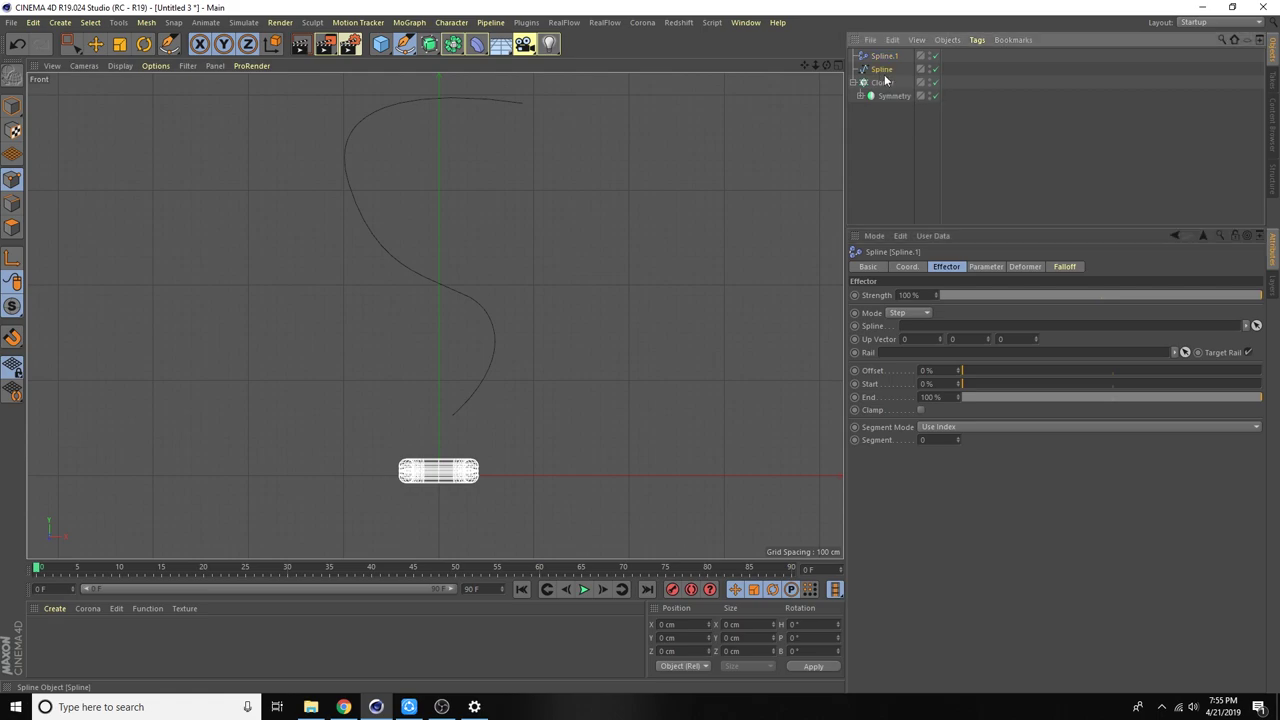
left_click_drag(881, 70, 940, 327)
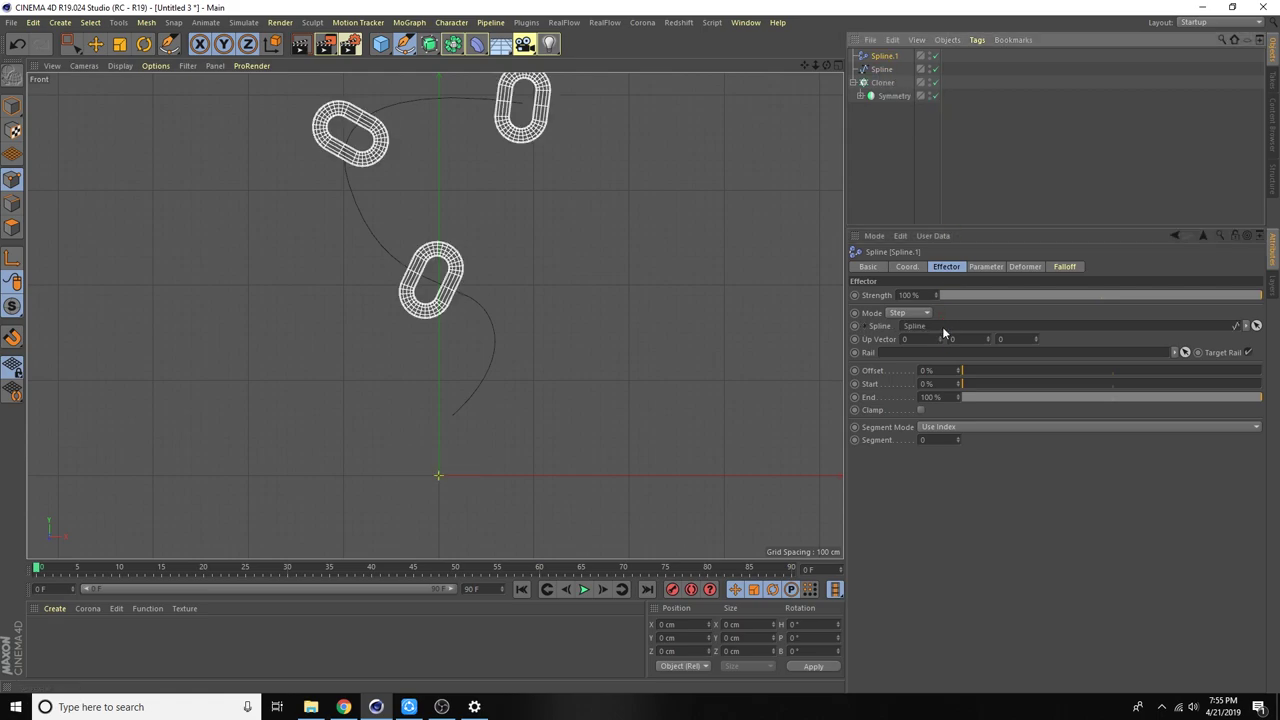
middle_click(830, 75)
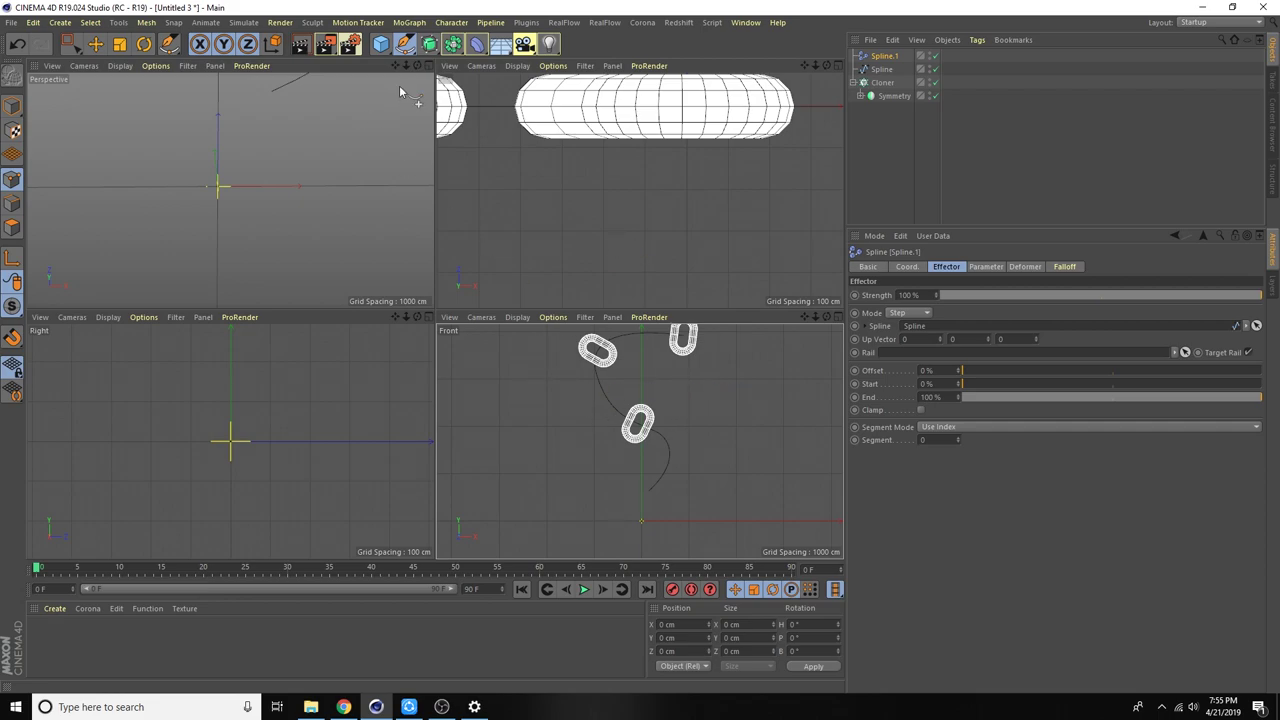
left_click(837, 318)
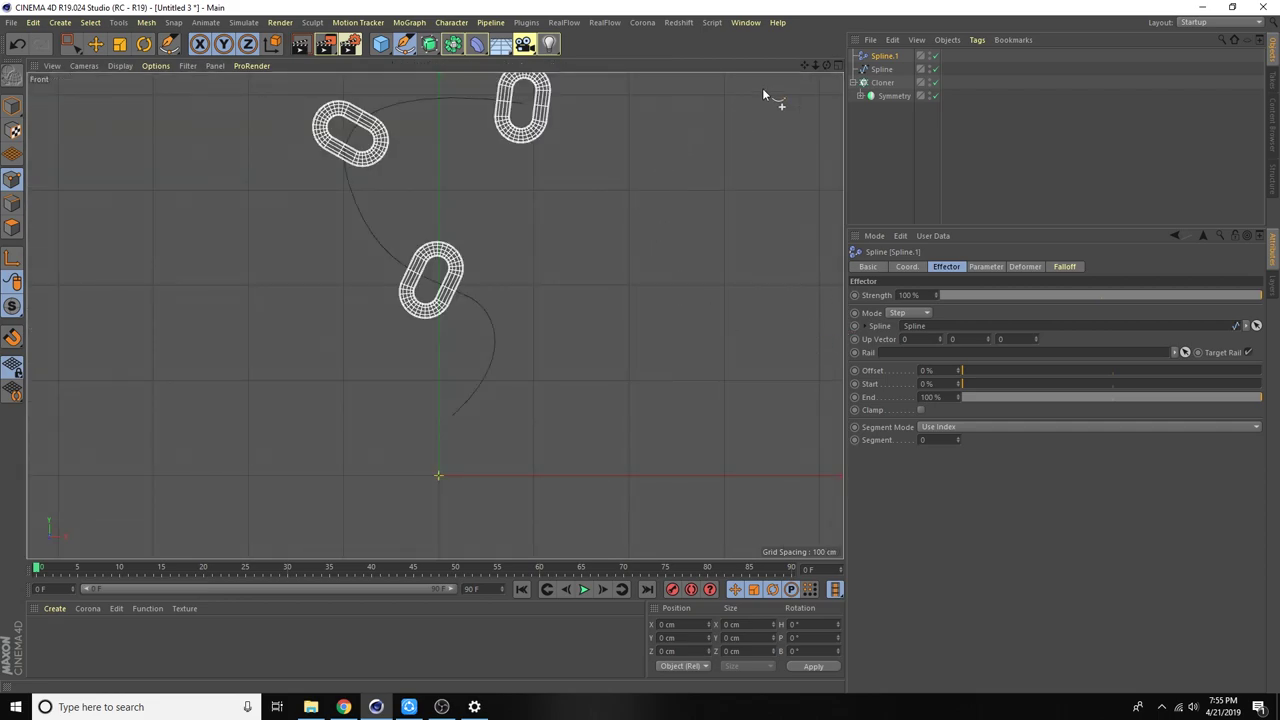
left_click_drag(803, 65, 791, 107)
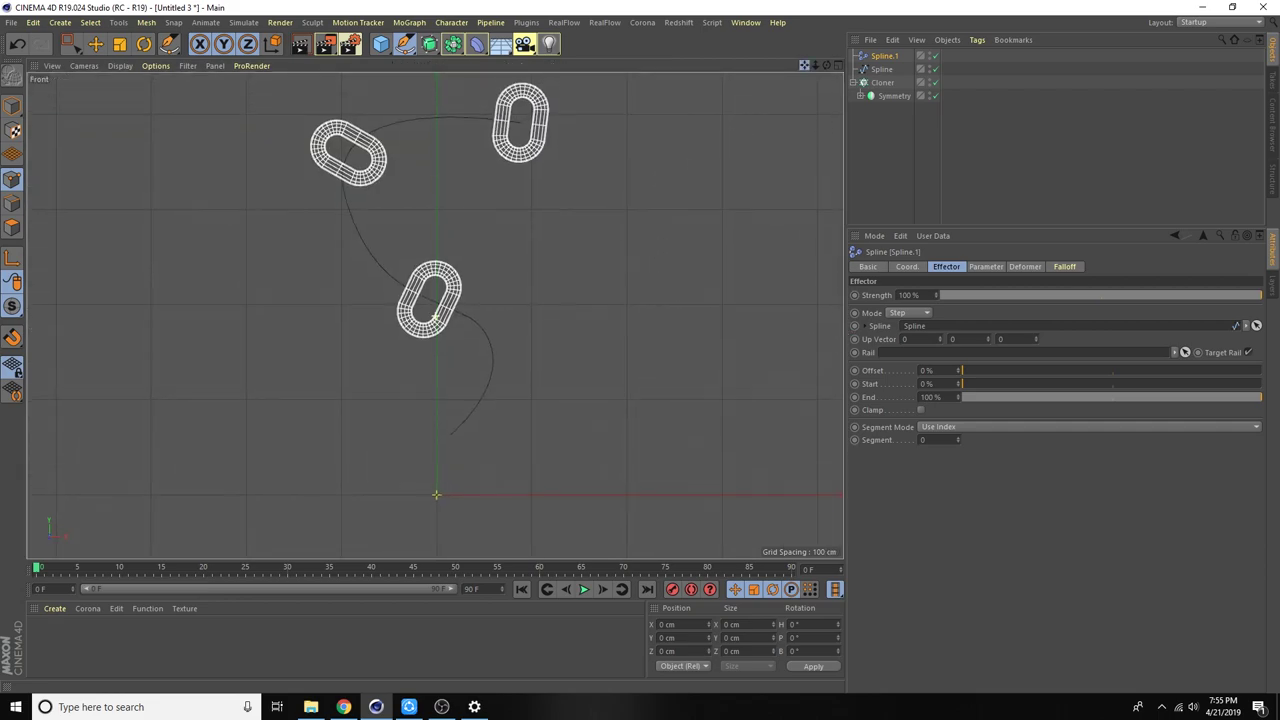
Raise the Cloner count to 12 links.
left_click(883, 83)
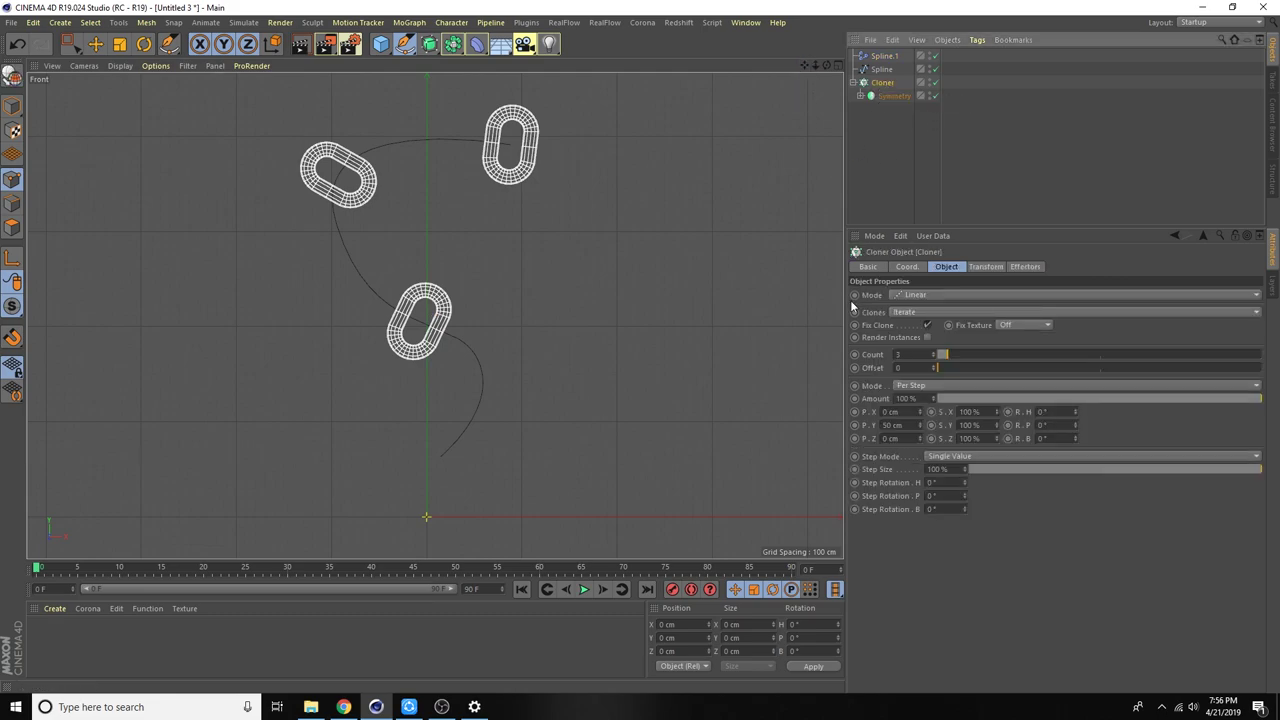
left_click_drag(947, 357, 976, 362)
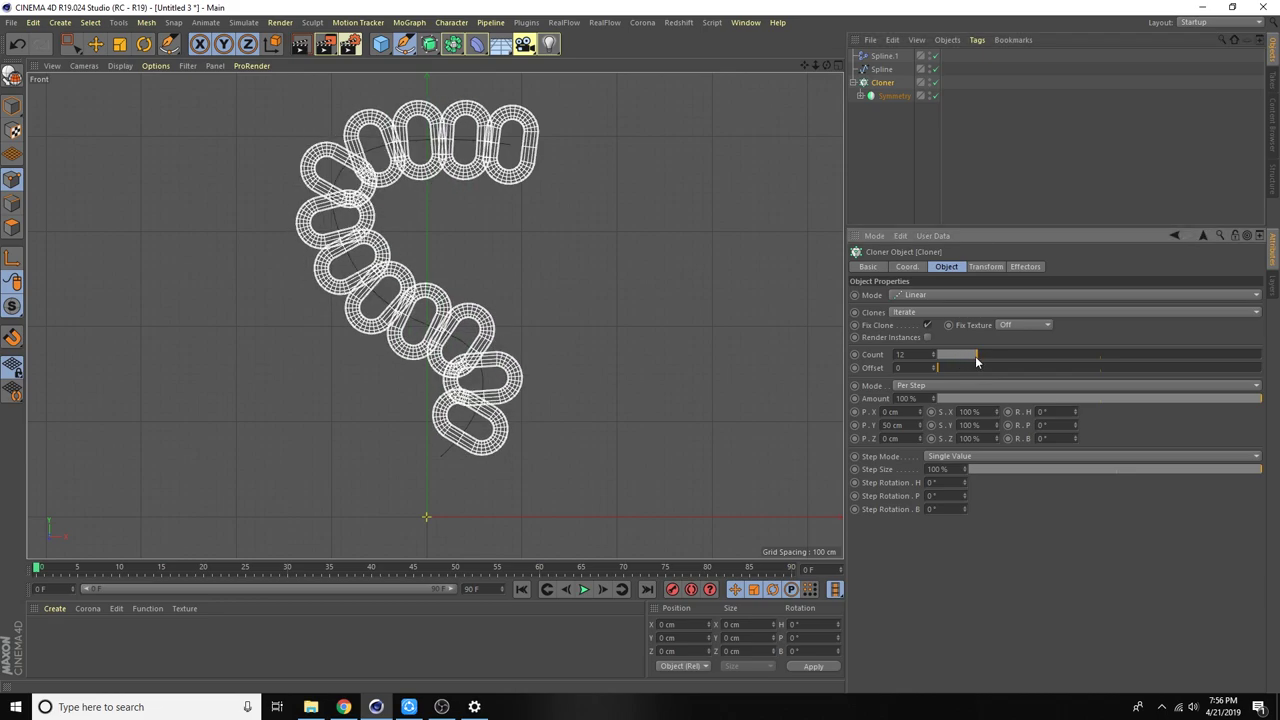
left_click(978, 267)
left_click(881, 69)
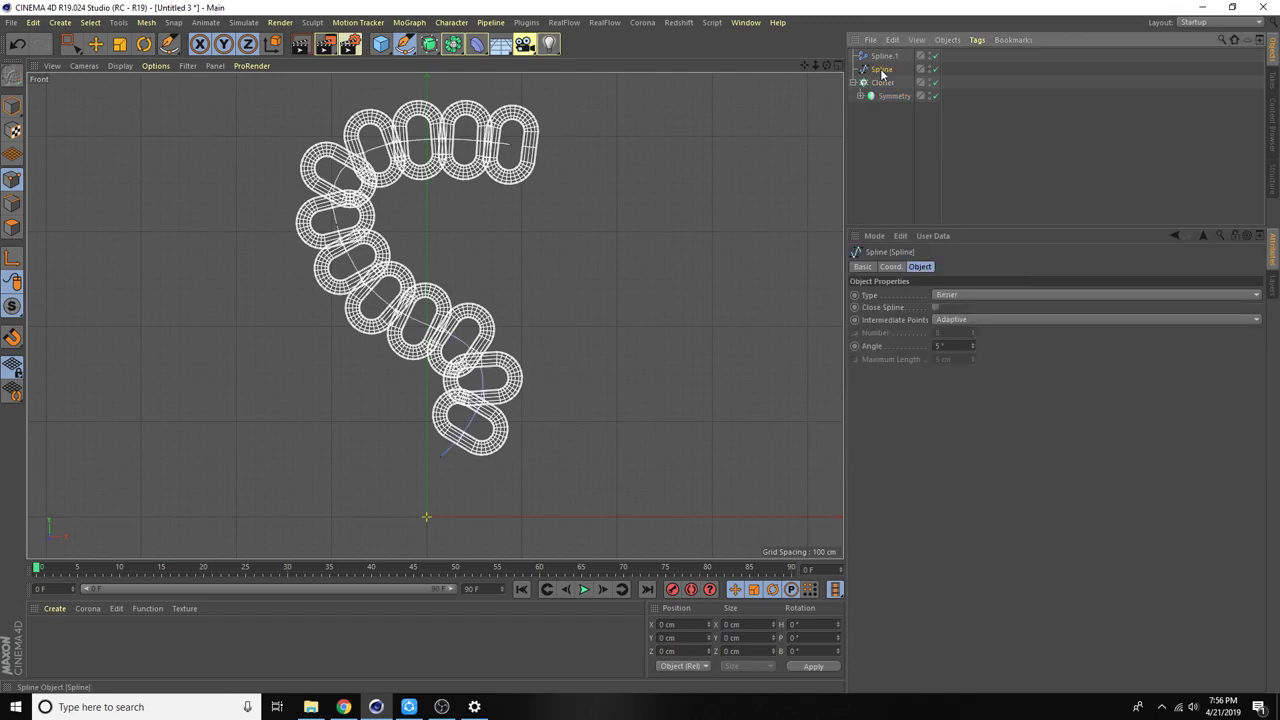
left_click(890, 267)
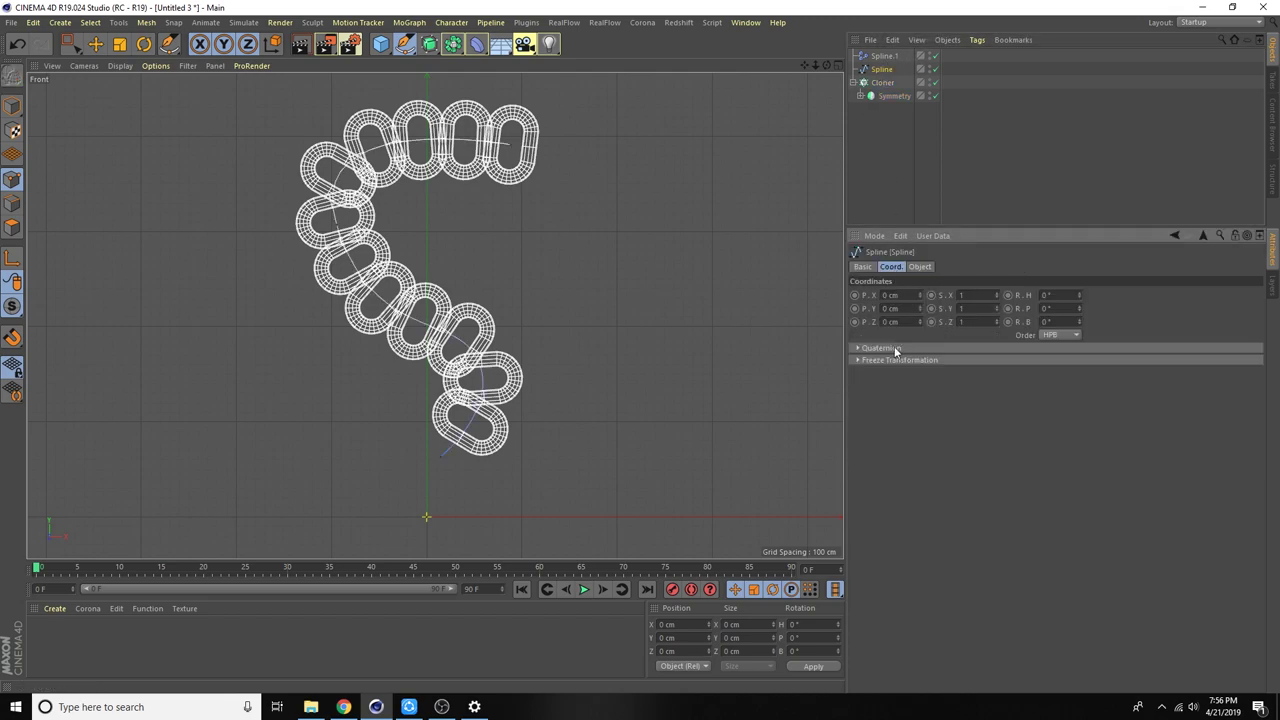
Enable rotation on the Spline.1 effector and set its heading (R.H) to 90° so links interlock.
left_click(884, 57)
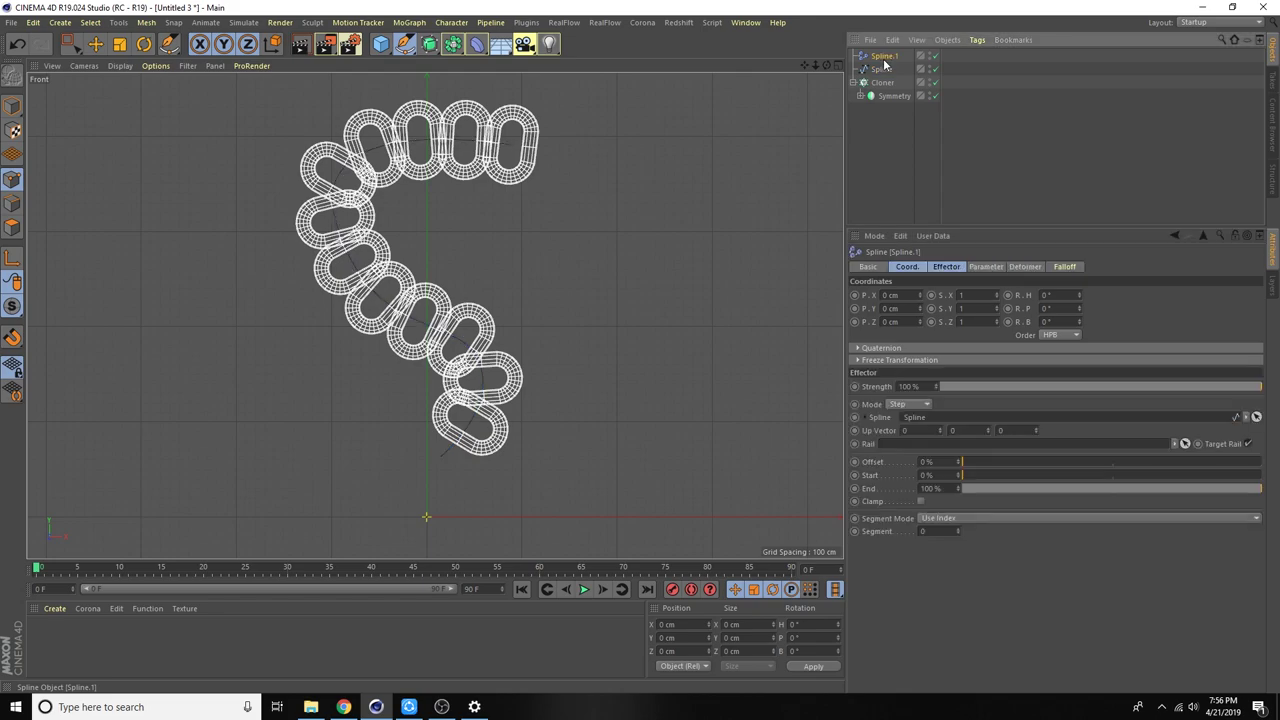
left_click(989, 267)
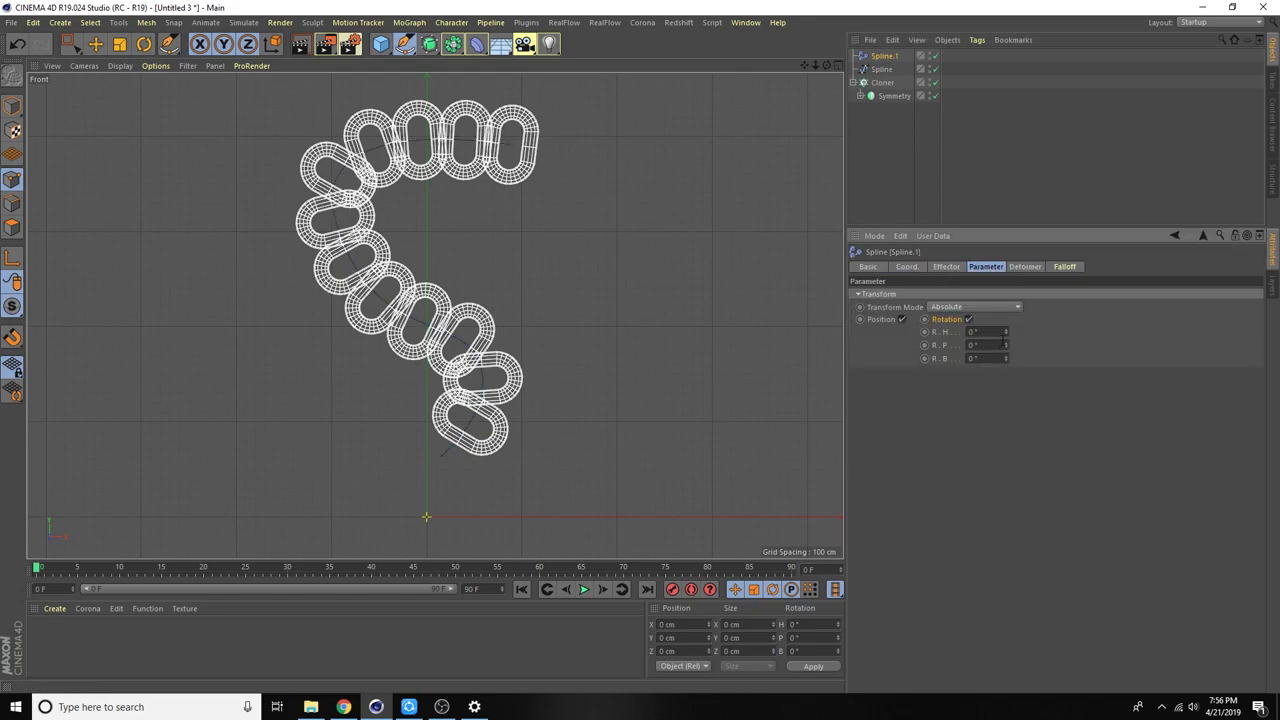
left_click_drag(1007, 332, 1060, 332)
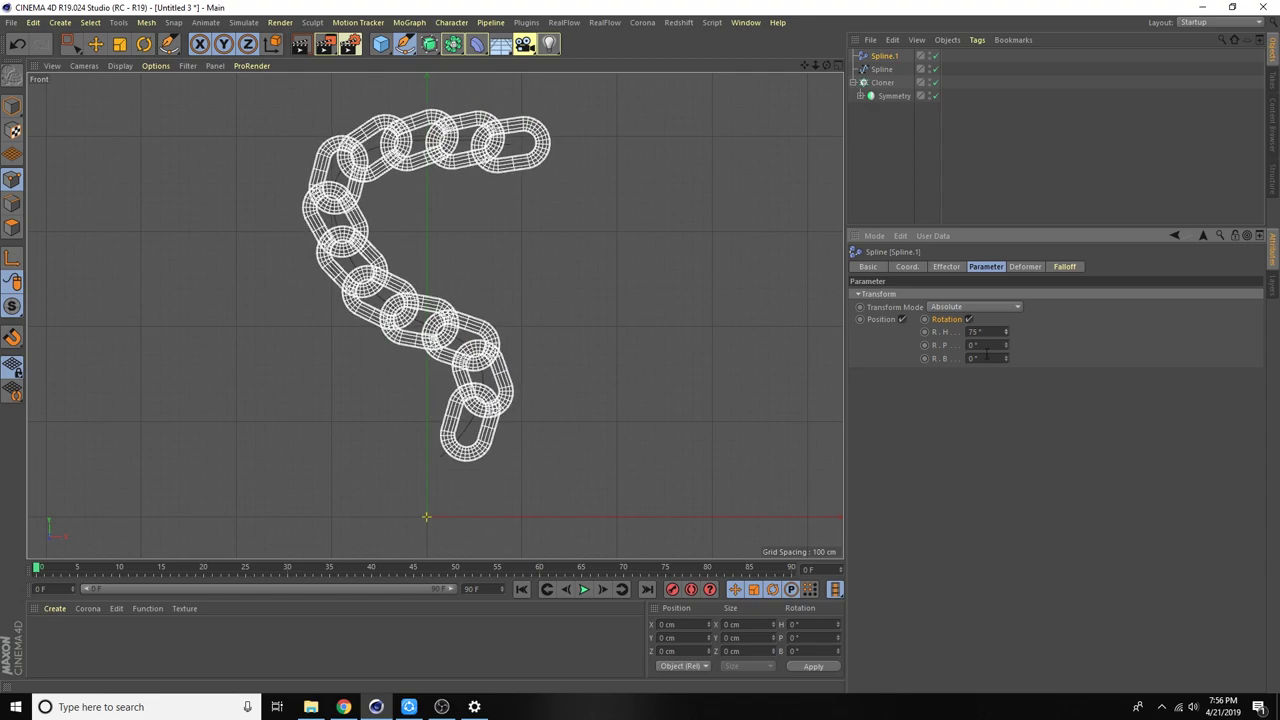
type("90")
key("Return")
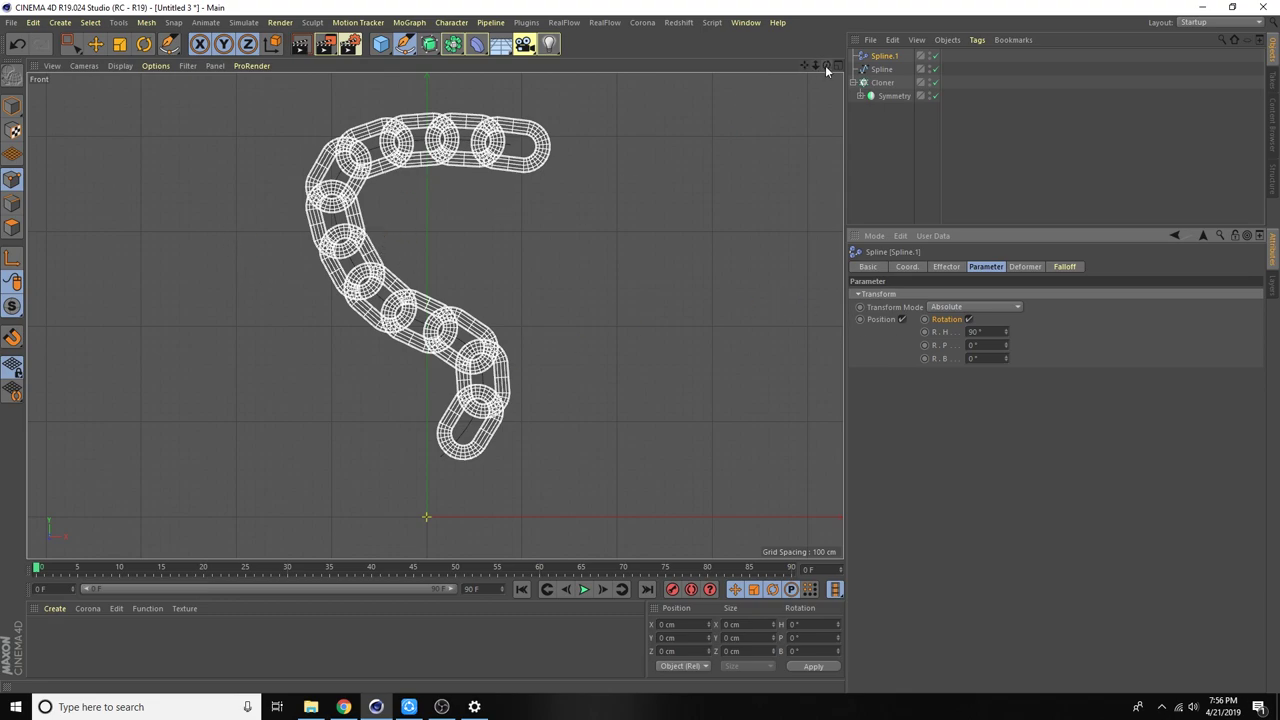
mouse_move(815, 65)
left_mouse_down()
mouse_move(860, 70)
mouse_move(804, 97)
left_mouse_up()
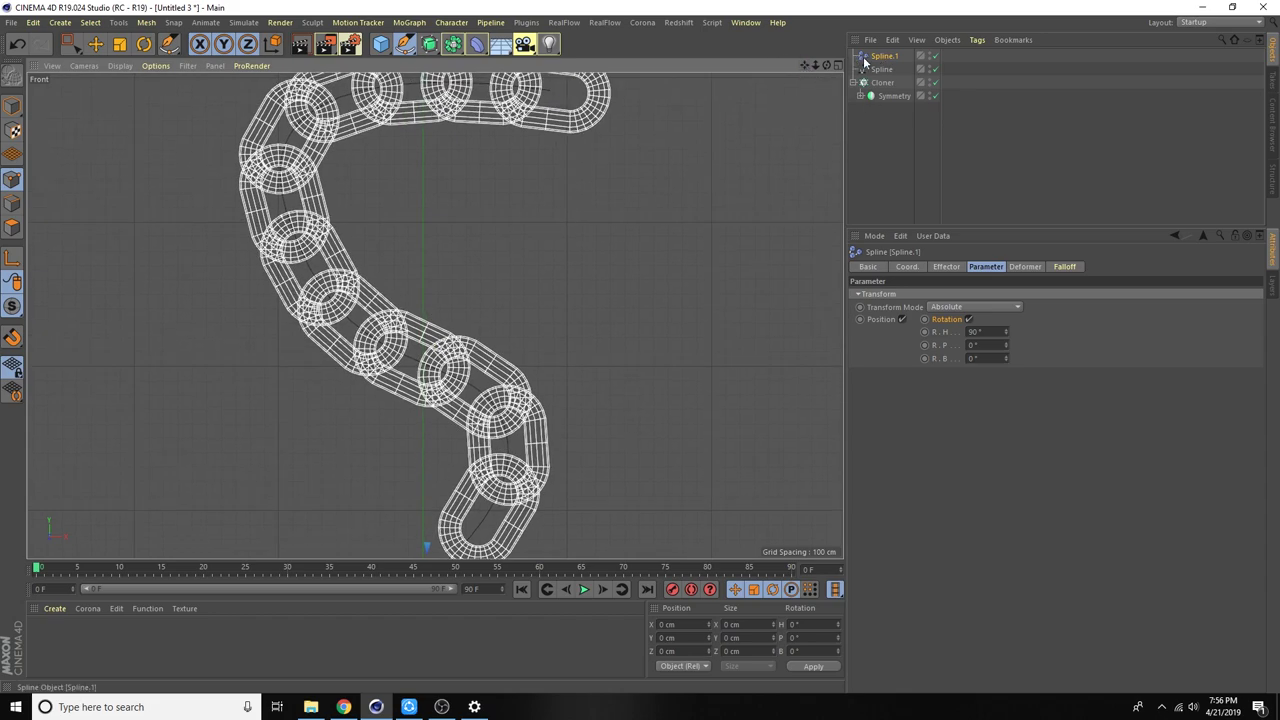
left_click_drag(892, 58, 734, 74)
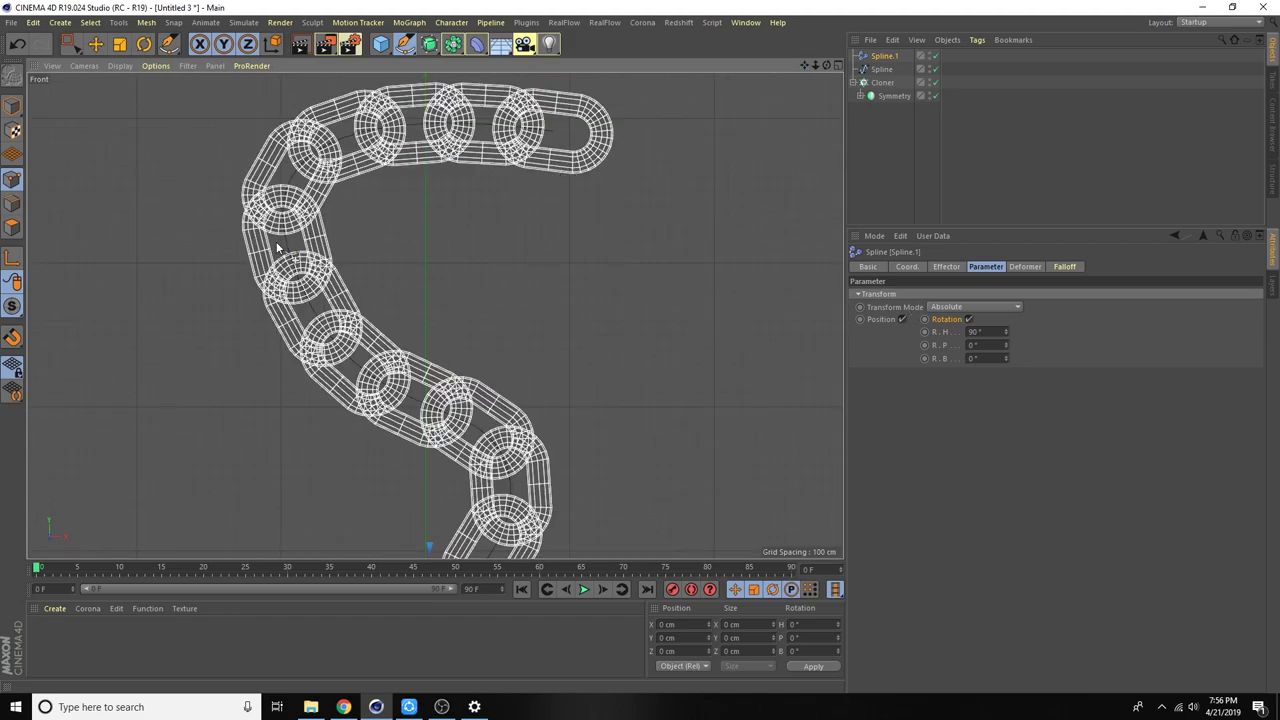
left_click_drag(814, 66, 476, 365)
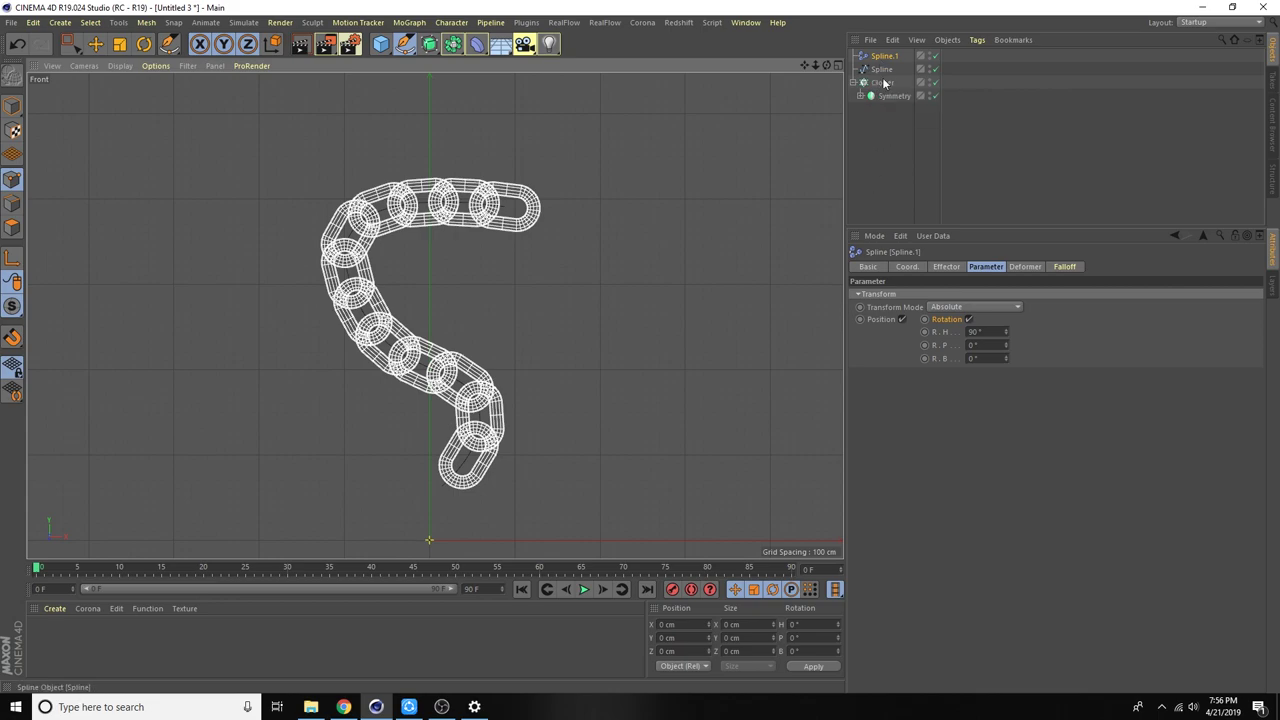
left_click(883, 83)
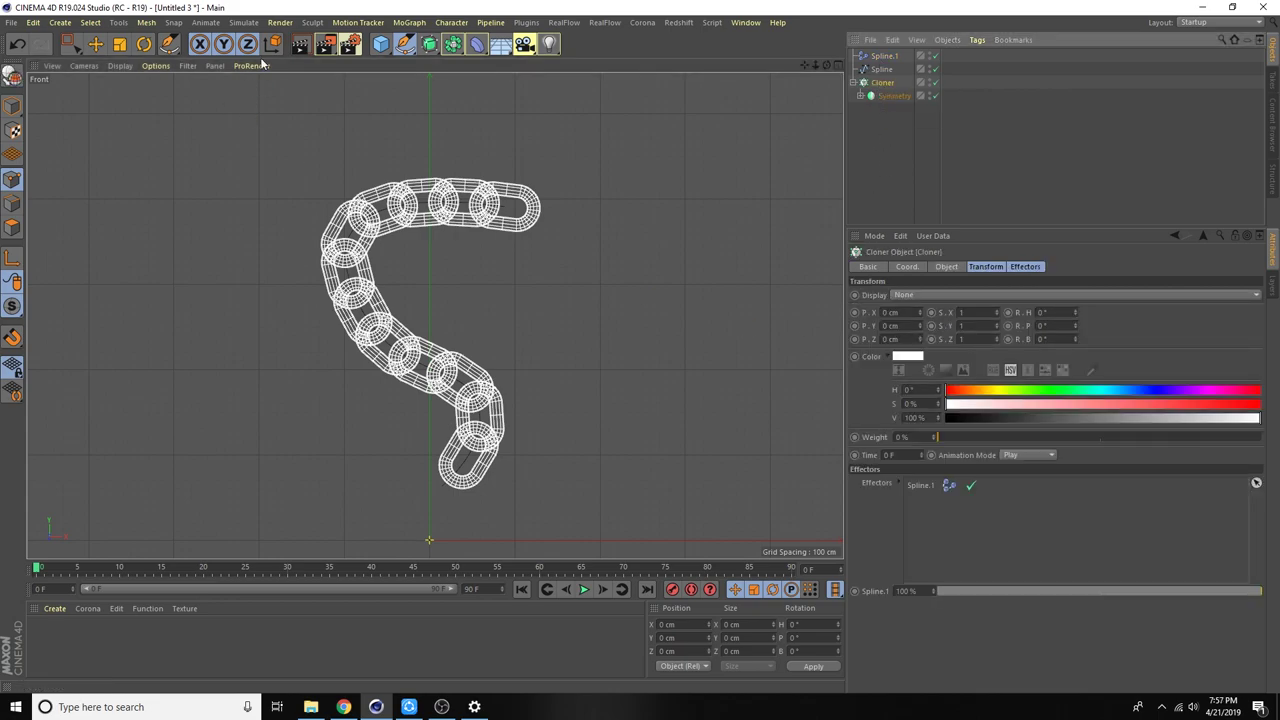
left_click(407, 26)
mouse_move(420, 42)
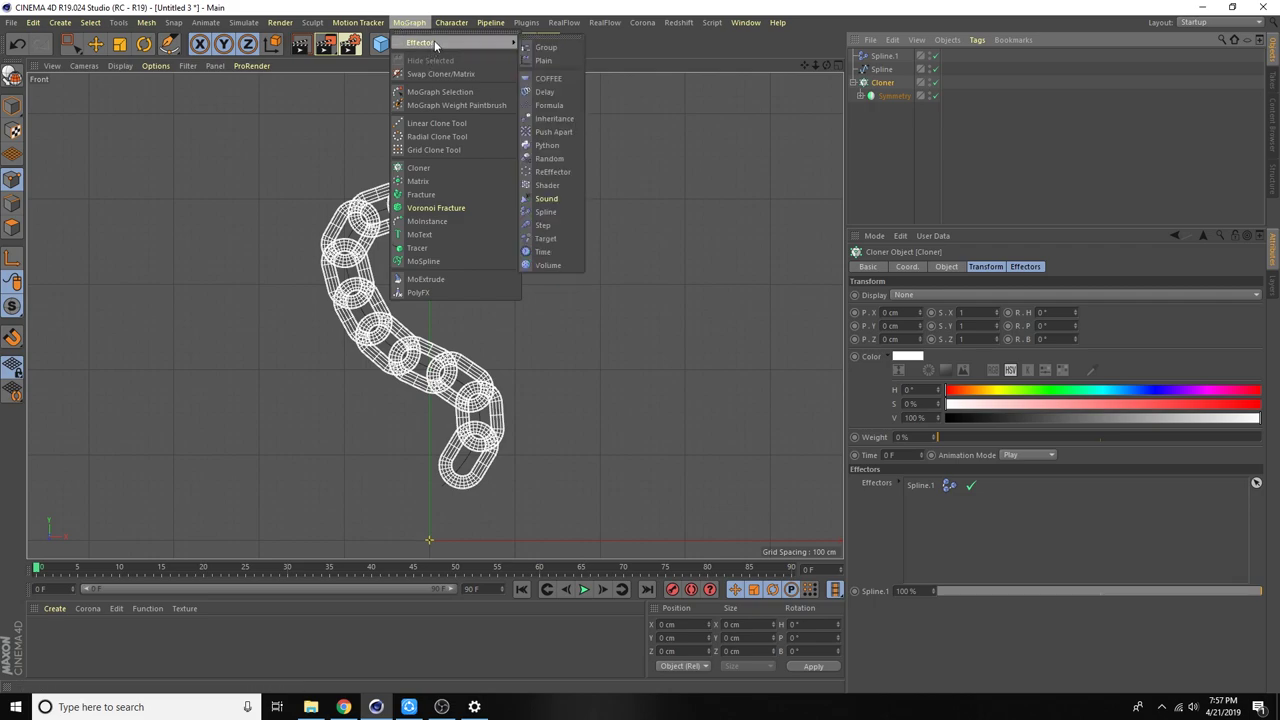
Add a Step effector with Scale off and Rotation on, dragging its pitch up to twist links.
left_click(560, 225)
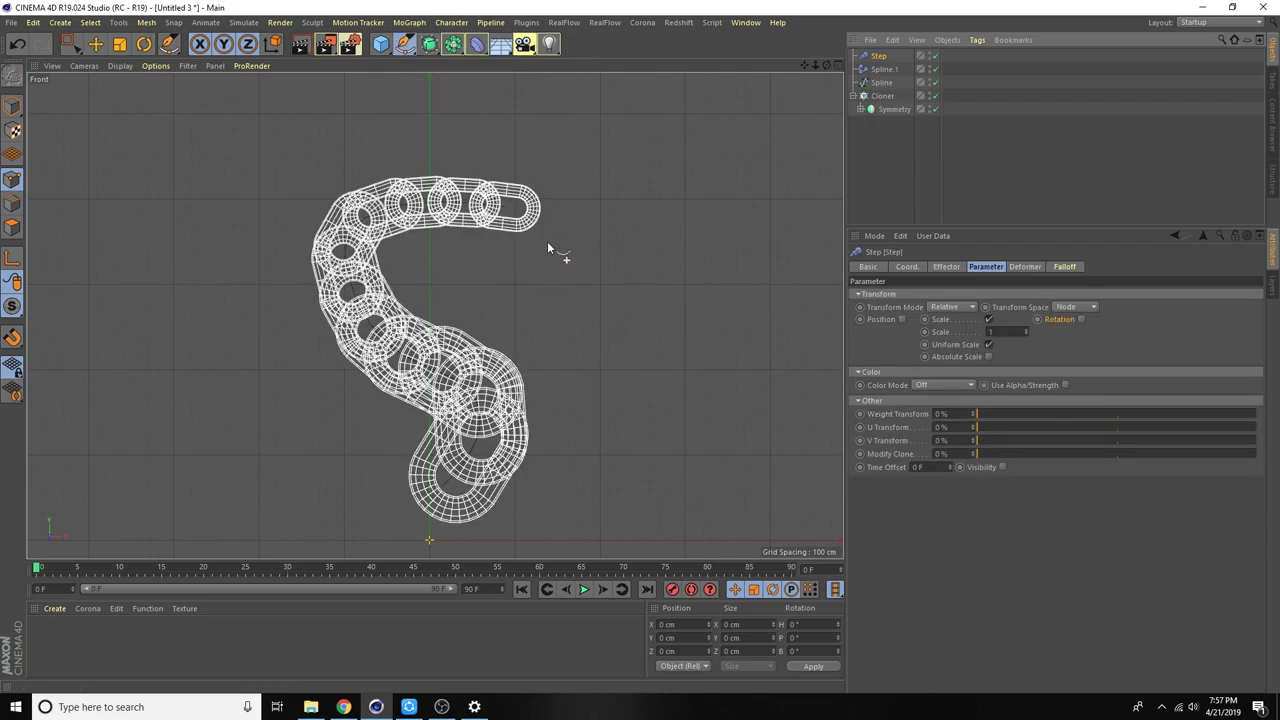
left_click(988, 319)
left_click(1022, 319)
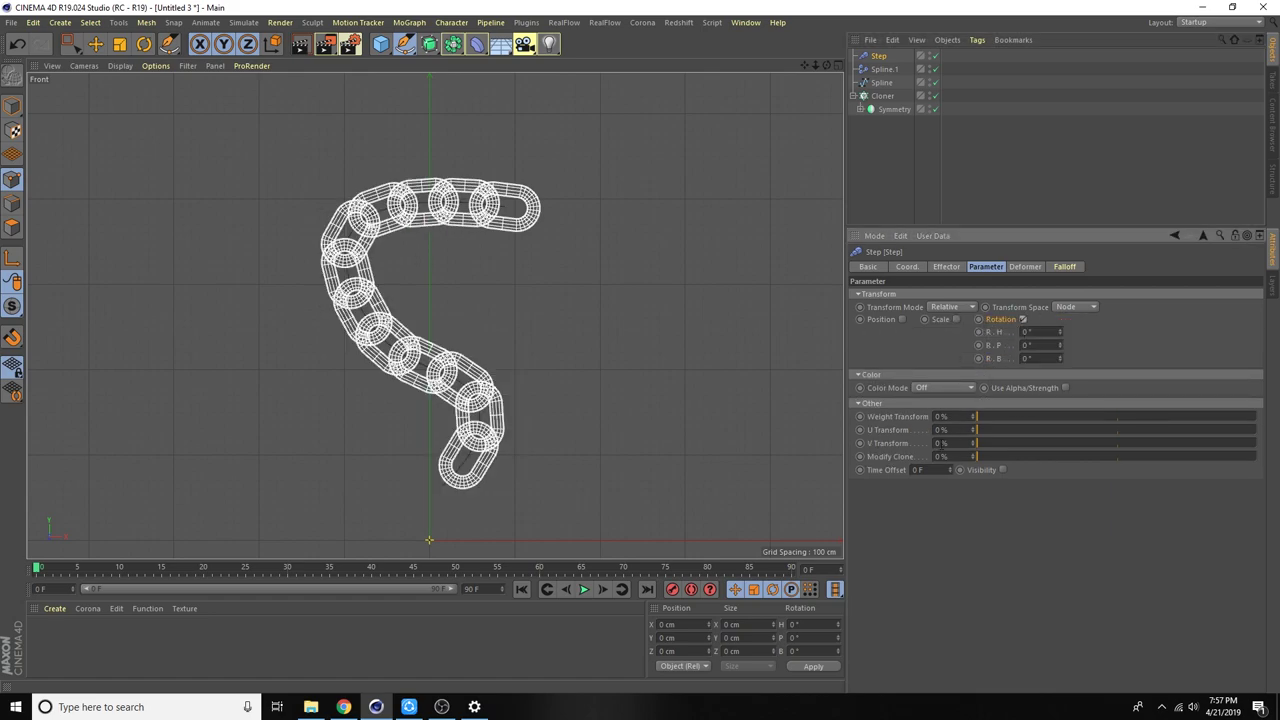
left_click_drag(1060, 345, 1060, 300)
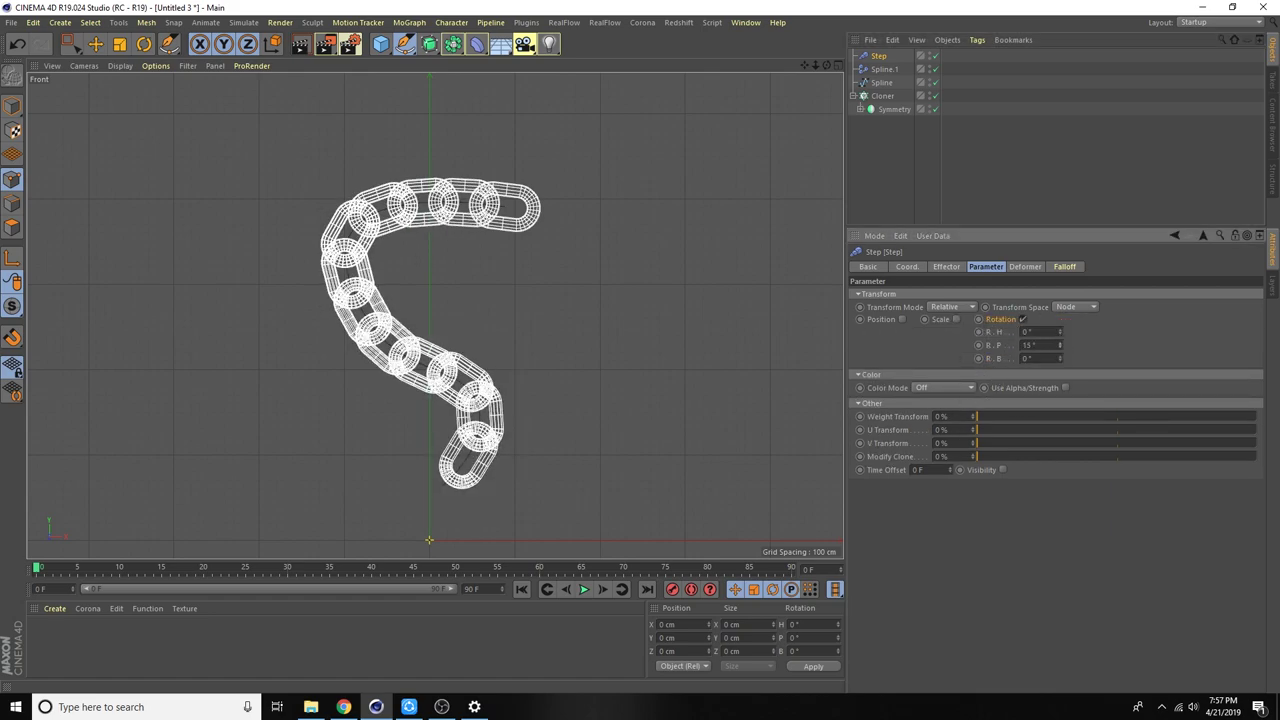
mouse_move(1060, 345)
left_mouse_down()
mouse_move(1060, 260)
mouse_move(1060, 330)
mouse_move(1060, 315)
mouse_move(1011, 423)
left_mouse_up()
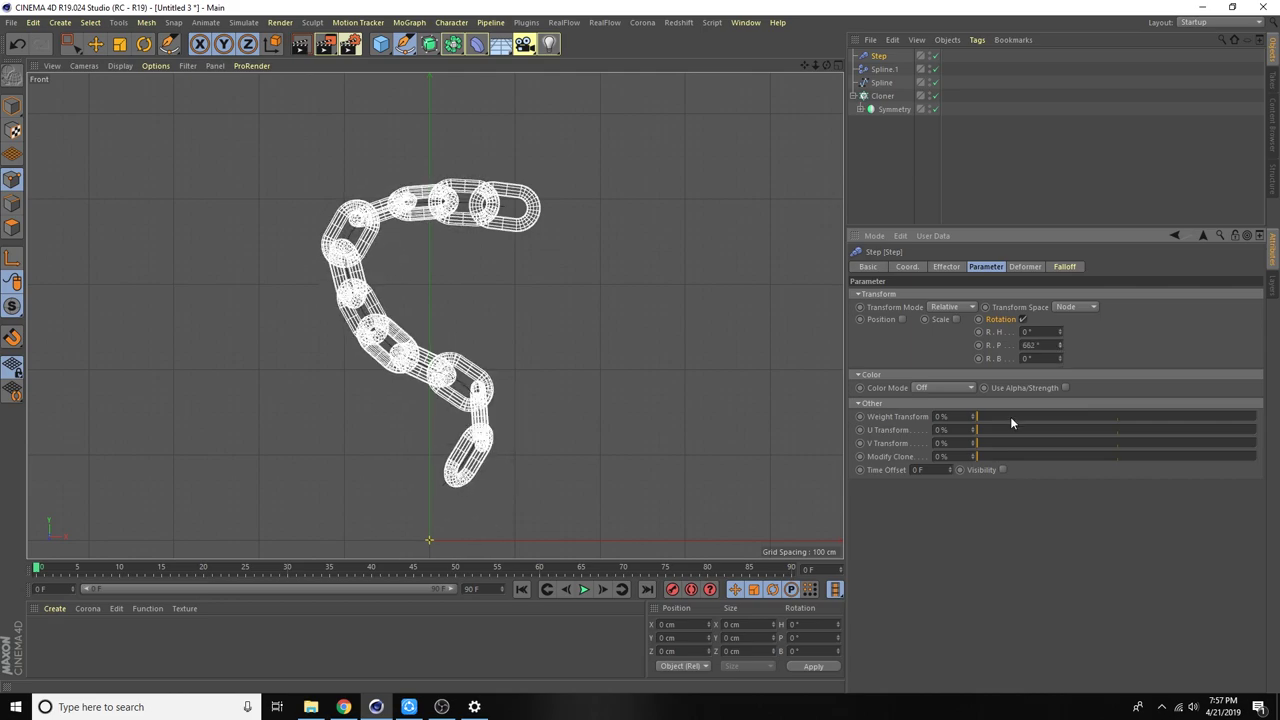
Set the Cloner count to 13 and switch to the four-view layout.
left_click(882, 96)
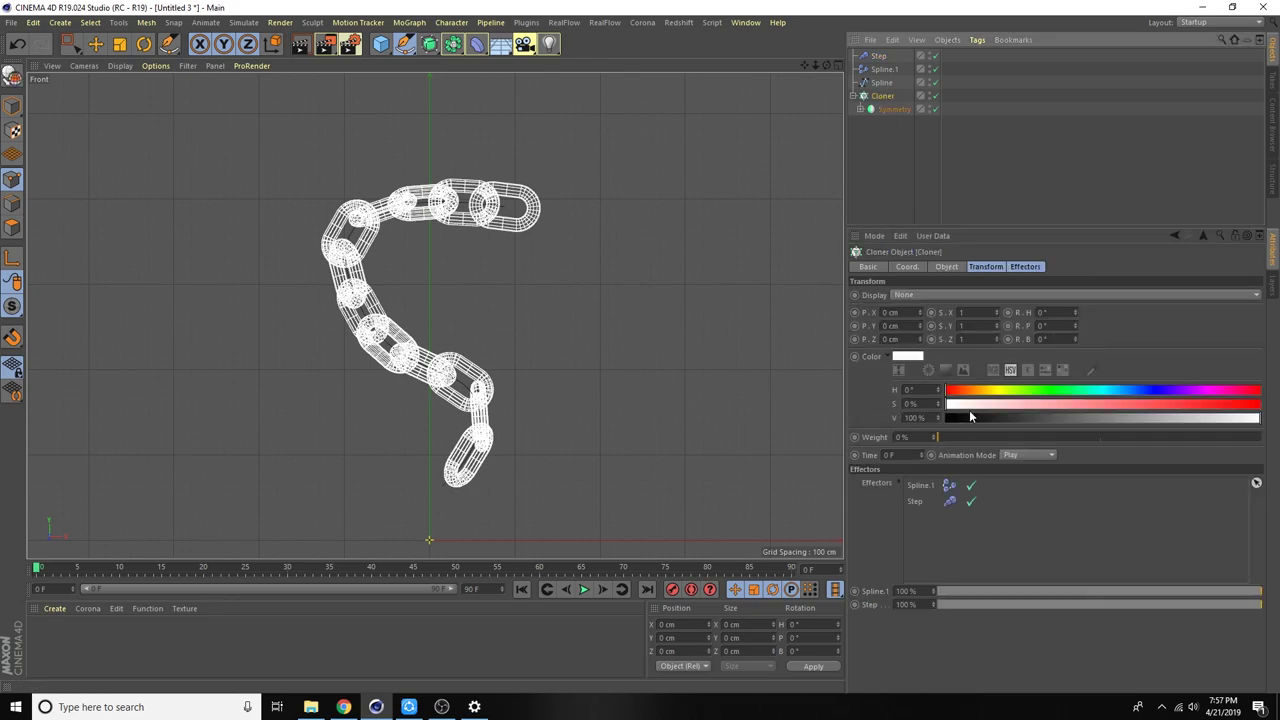
left_click(944, 267)
left_click_drag(978, 358, 980, 358)
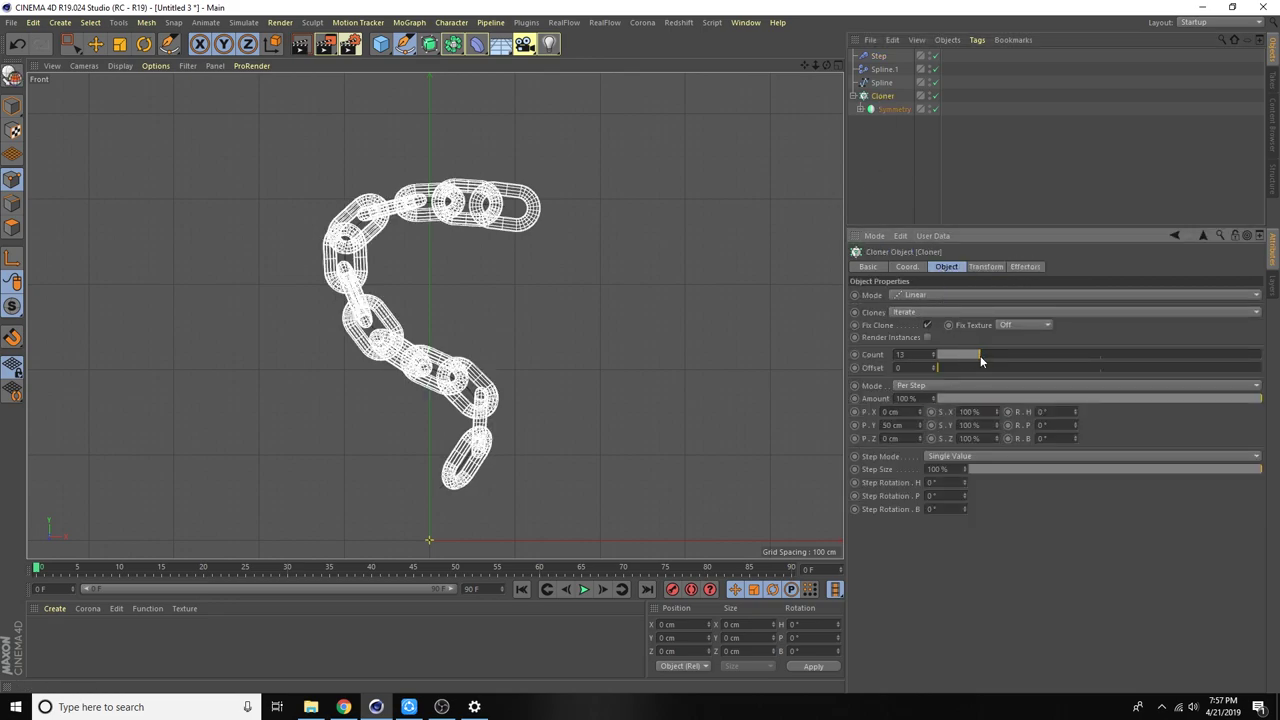
left_click(838, 65)
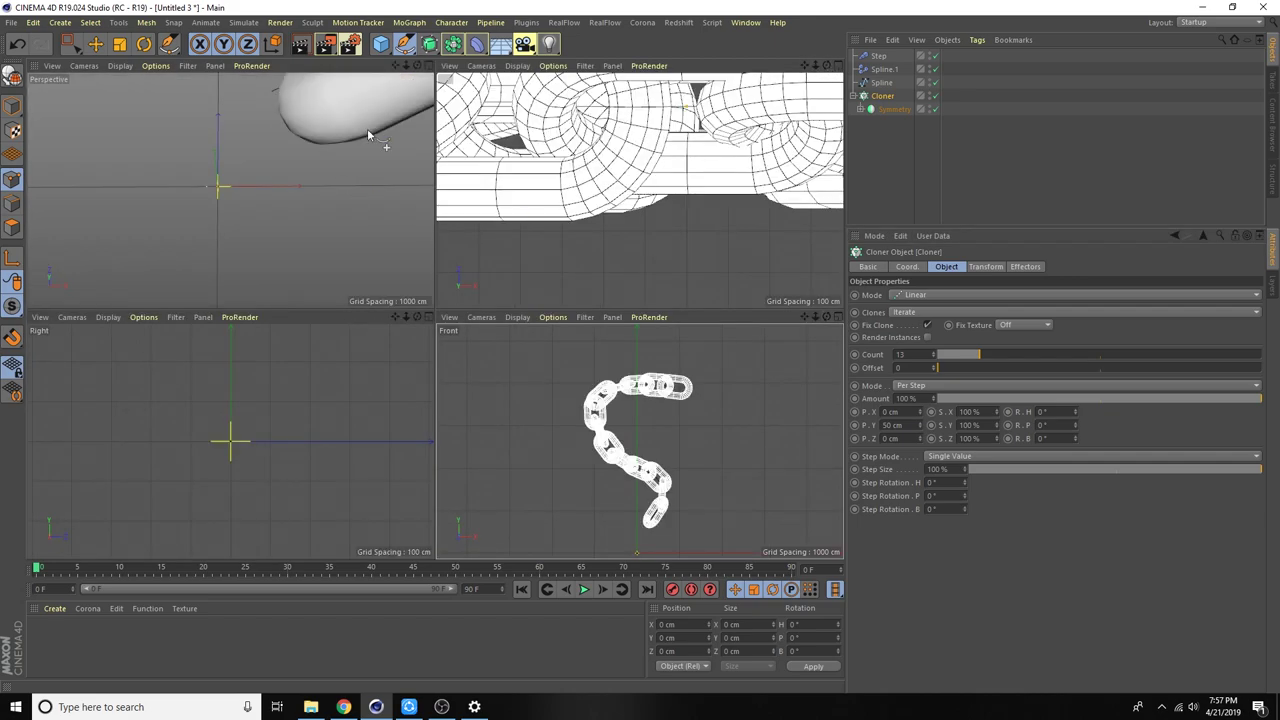
Maximize the perspective view, orbit around the chain, and inspect the Step effector's curve options.
left_click(427, 65)
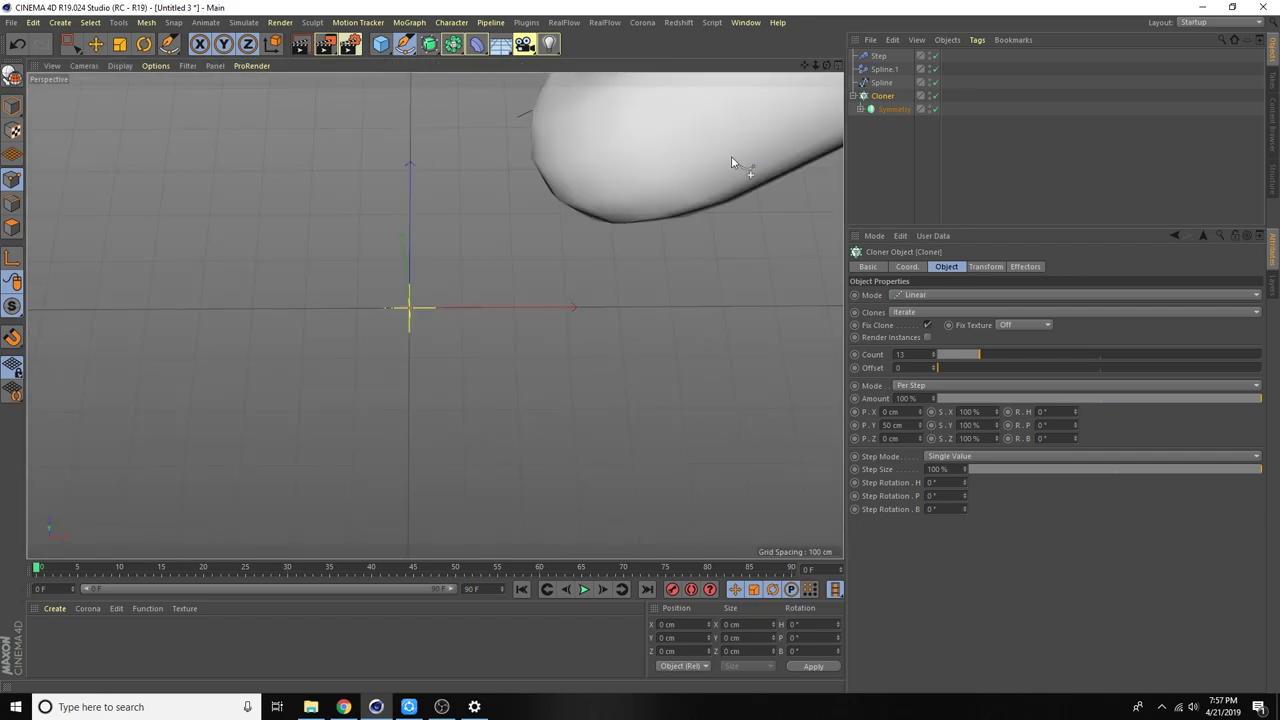
mouse_move(816, 65)
left_mouse_down()
mouse_move(632, 300)
mouse_move(660, 195)
left_mouse_up()
left_click_drag(816, 65, 812, 67)
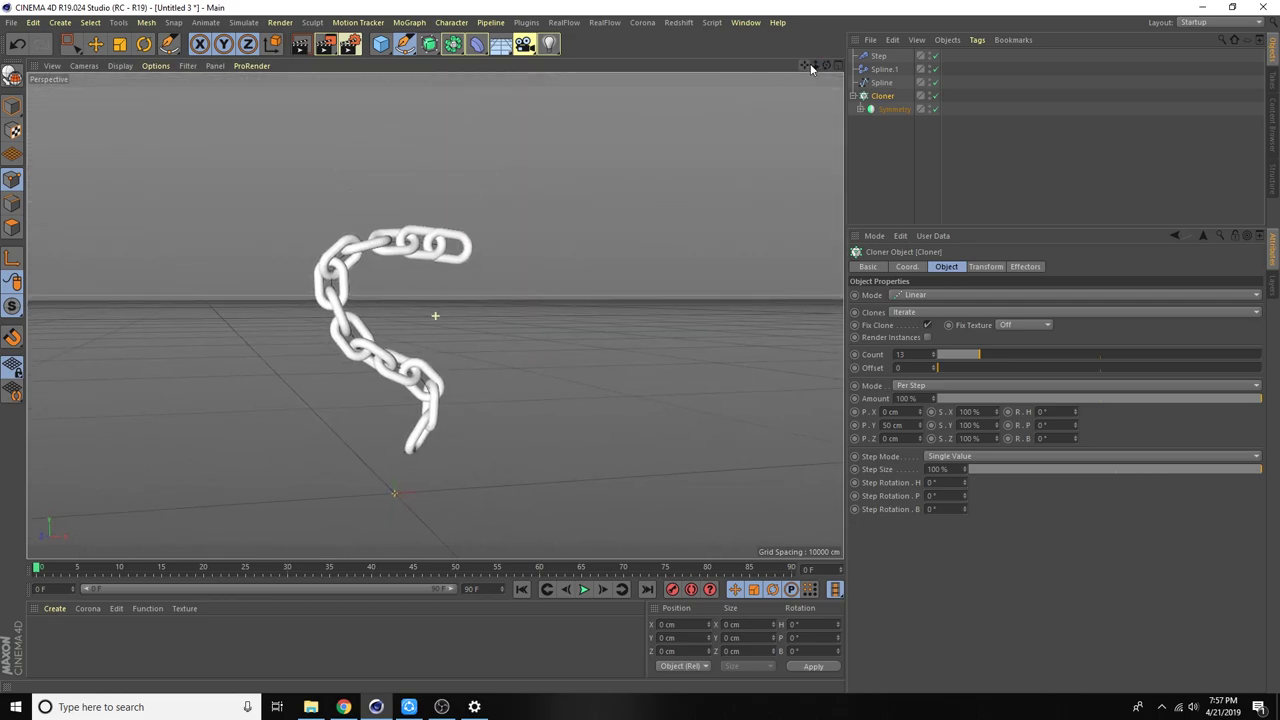
mouse_move(690, 170)
left_mouse_down("alt")
mouse_move(626, 220)
mouse_move(720, 194)
mouse_move(723, 224)
mouse_move(634, 209)
mouse_move(651, 244)
mouse_move(734, 228)
mouse_move(694, 234)
mouse_move(738, 273)
left_mouse_up("alt")
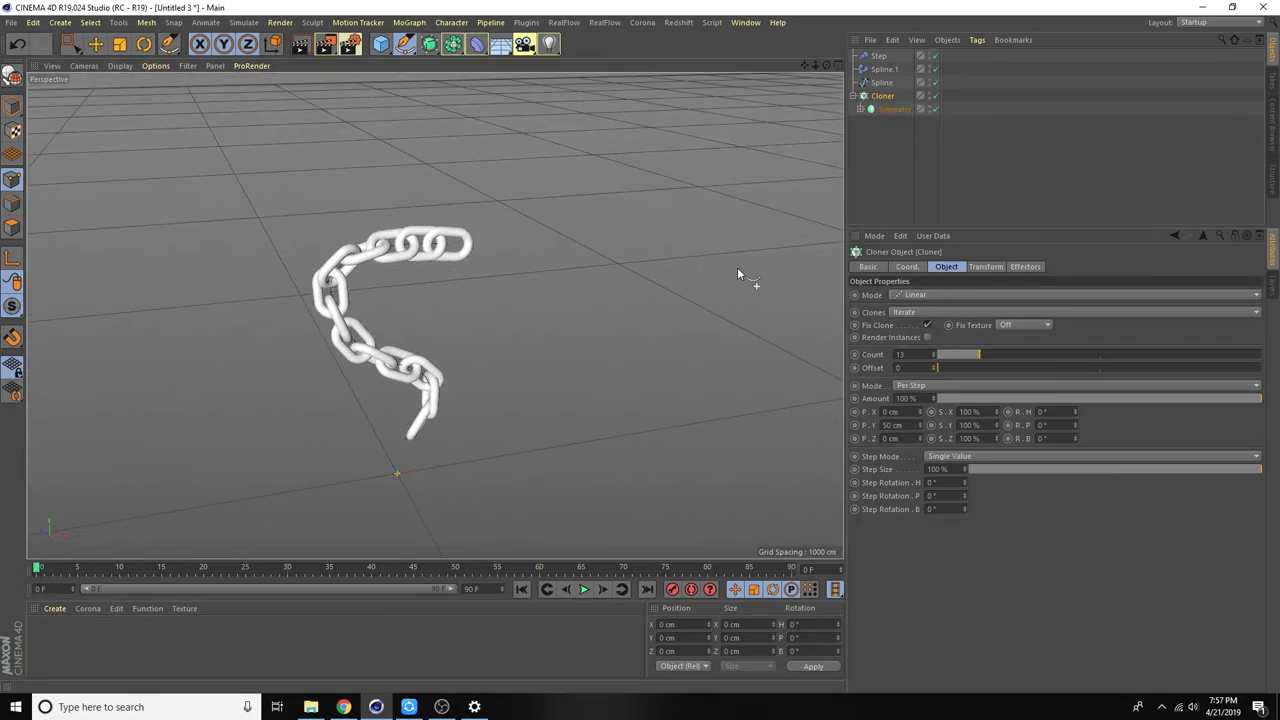
left_click(878, 56)
right_click(972, 356)
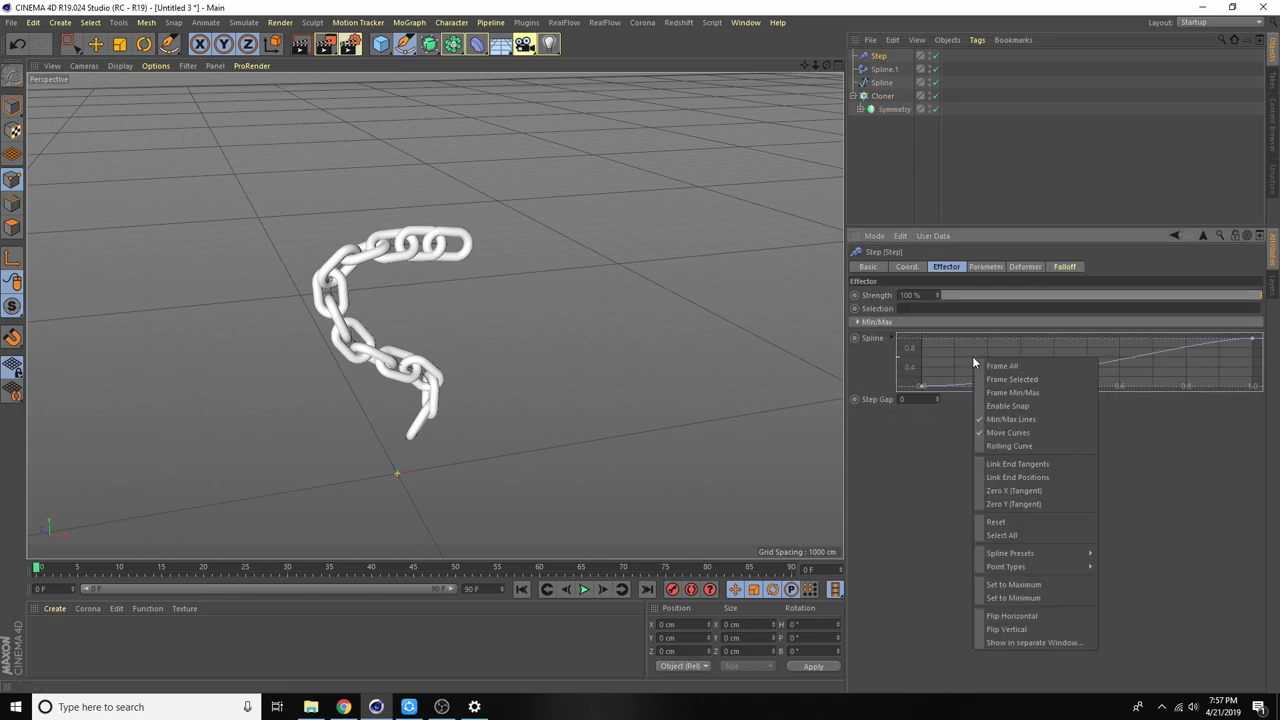
left_click(893, 312)
Set the Spline.1 effector's pitch rotation (R.P) to -187°.
left_click(882, 69)
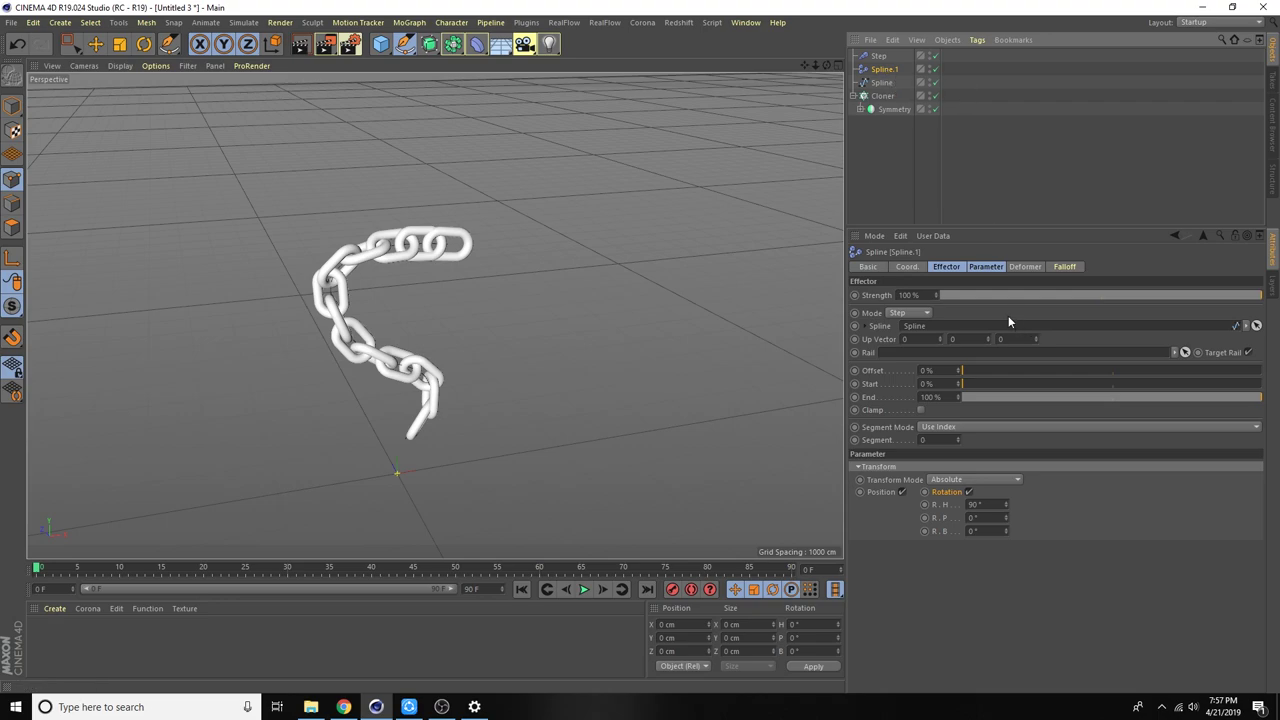
left_click(988, 267)
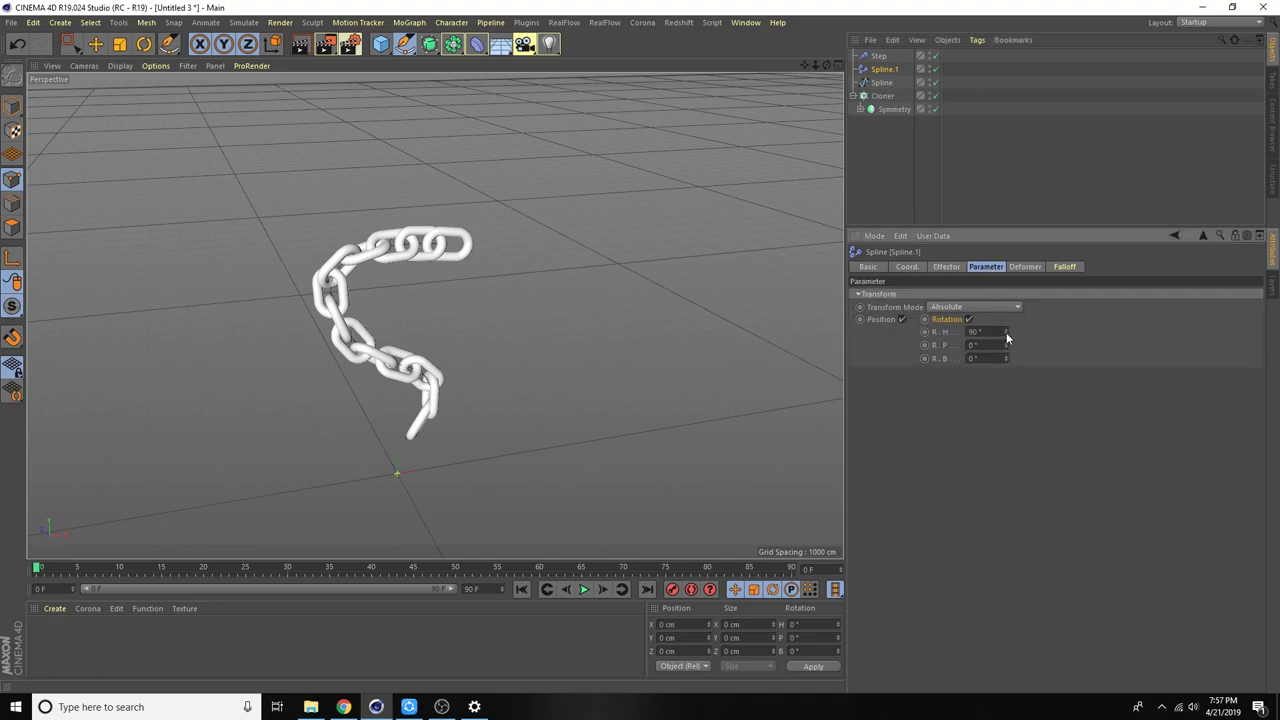
left_click_drag(1006, 345, 1006, 300)
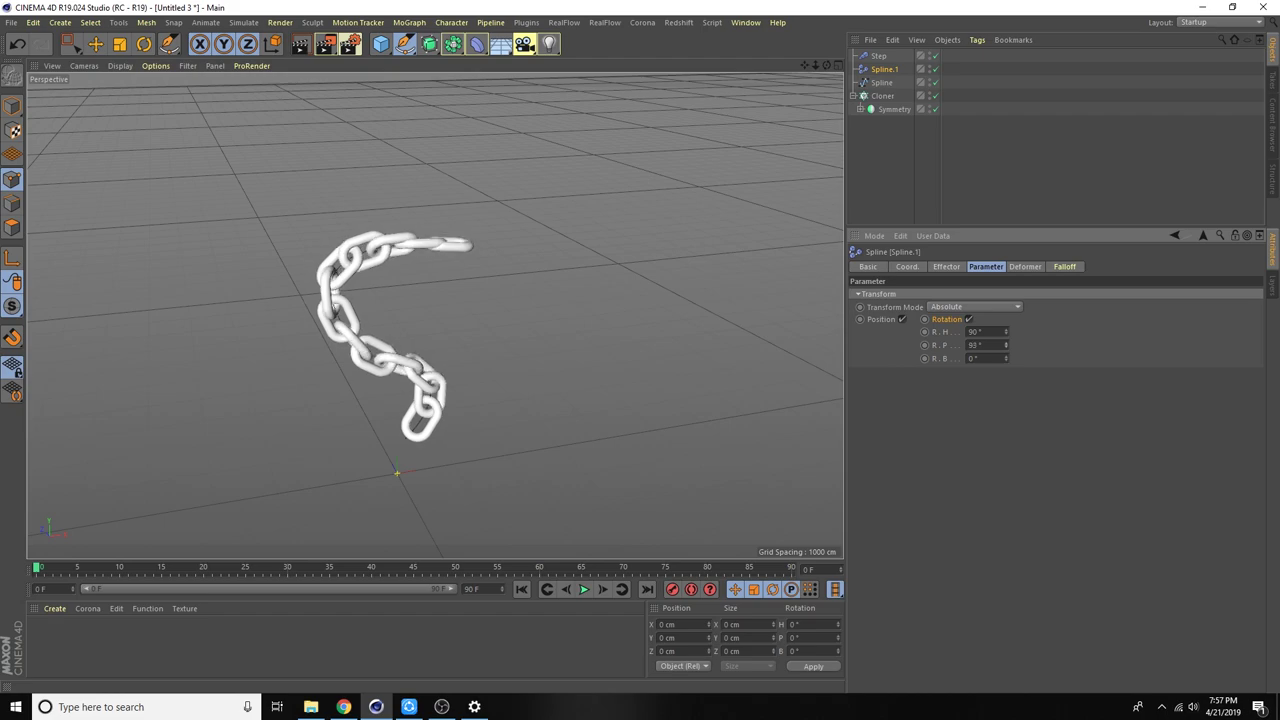
left_click_drag(1006, 345, 1006, 300)
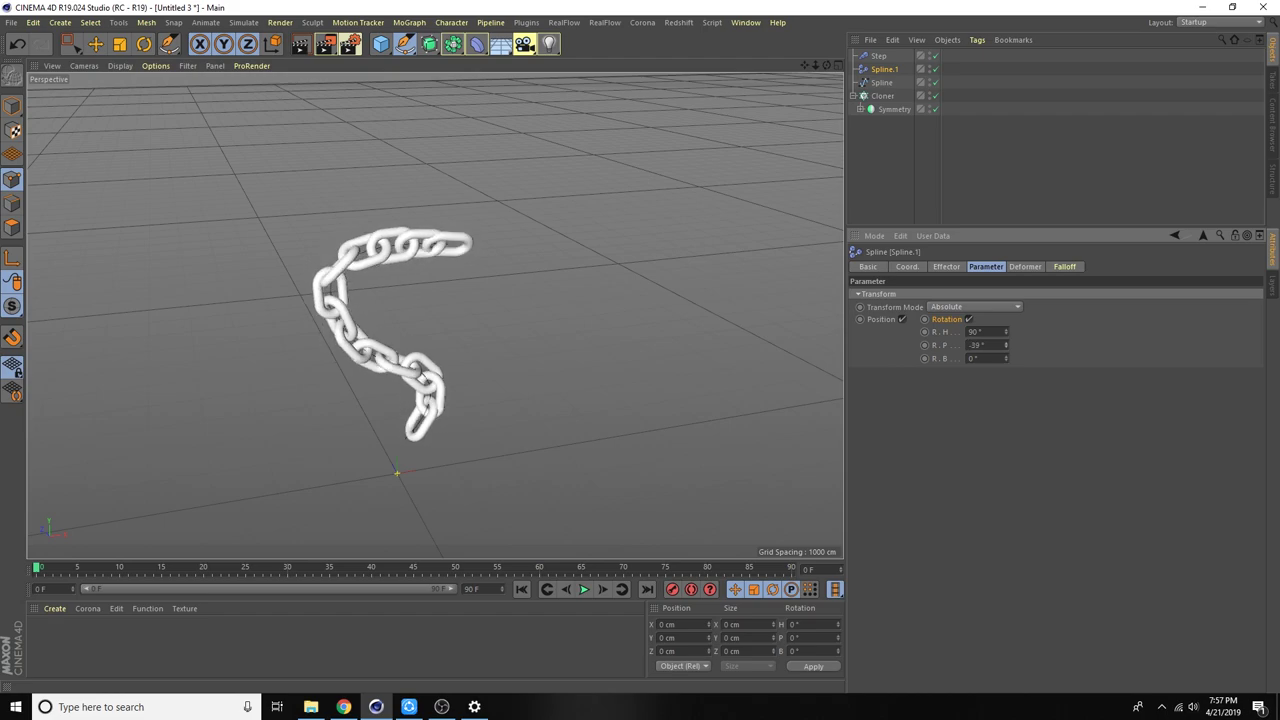
left_click_drag(1006, 345, 1006, 350)
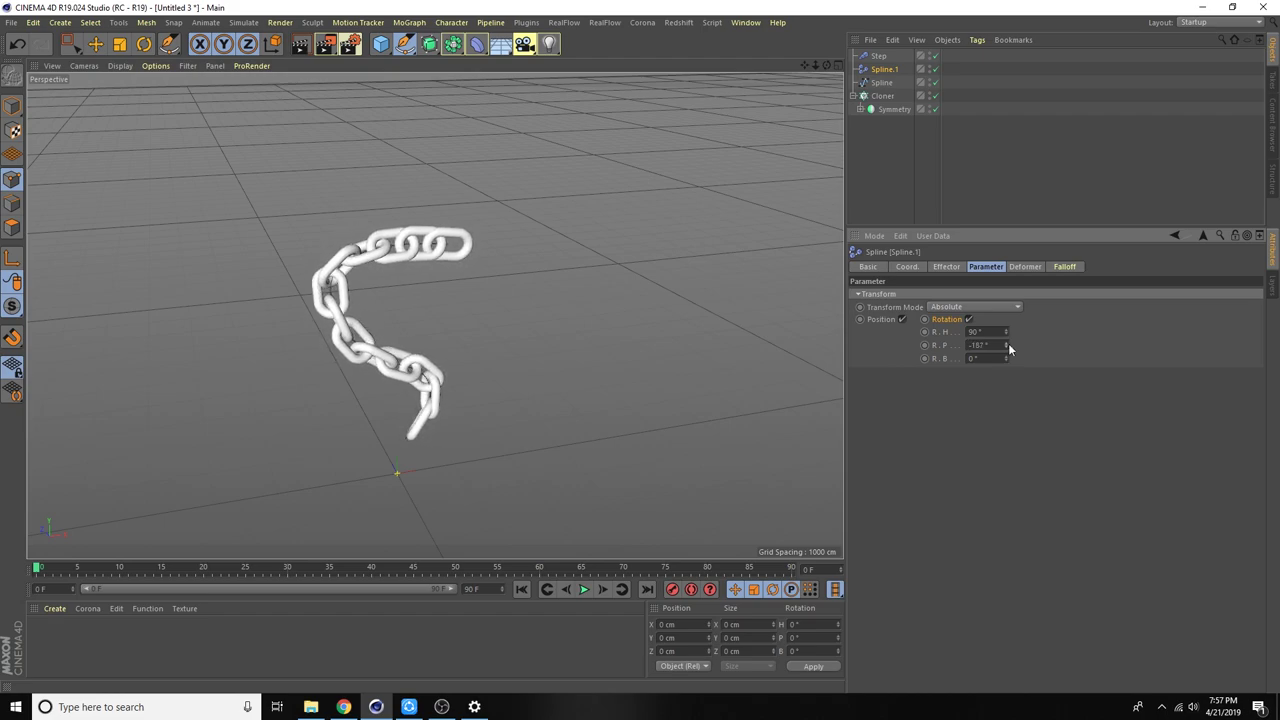
Raise the Step effector's pitch rotation to 840°.
left_click(878, 57)
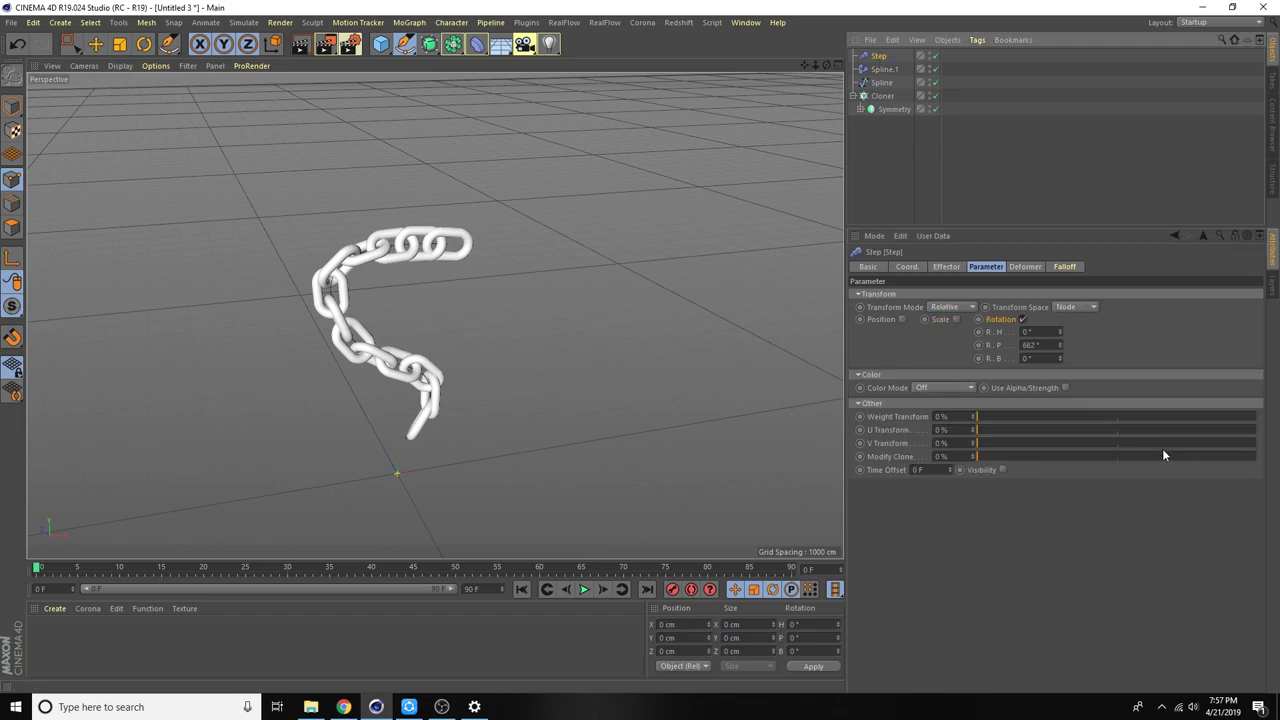
mouse_move(504, 430)
left_mouse_down("alt")
mouse_move(572, 435)
mouse_move(403, 443)
left_mouse_up("alt")
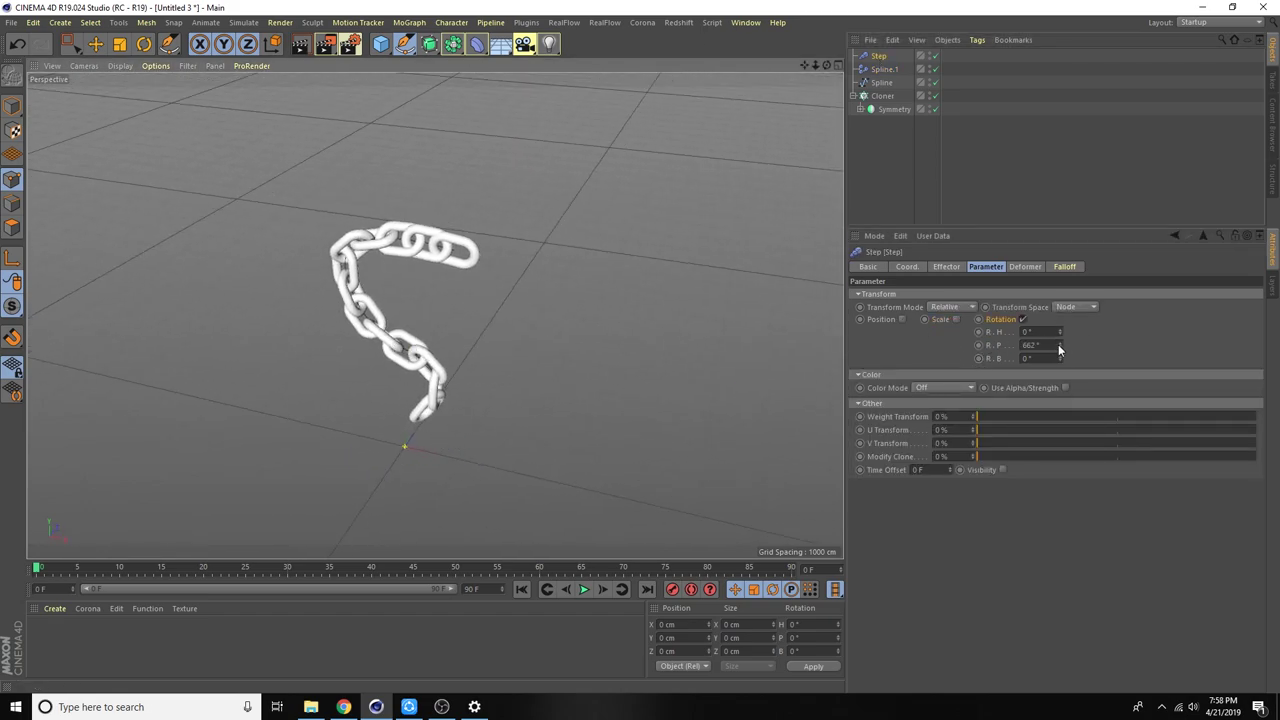
mouse_move(1060, 349)
left_mouse_down()
mouse_move(1060, 320)
mouse_move(1060, 375)
mouse_move(1060, 330)
left_mouse_up()
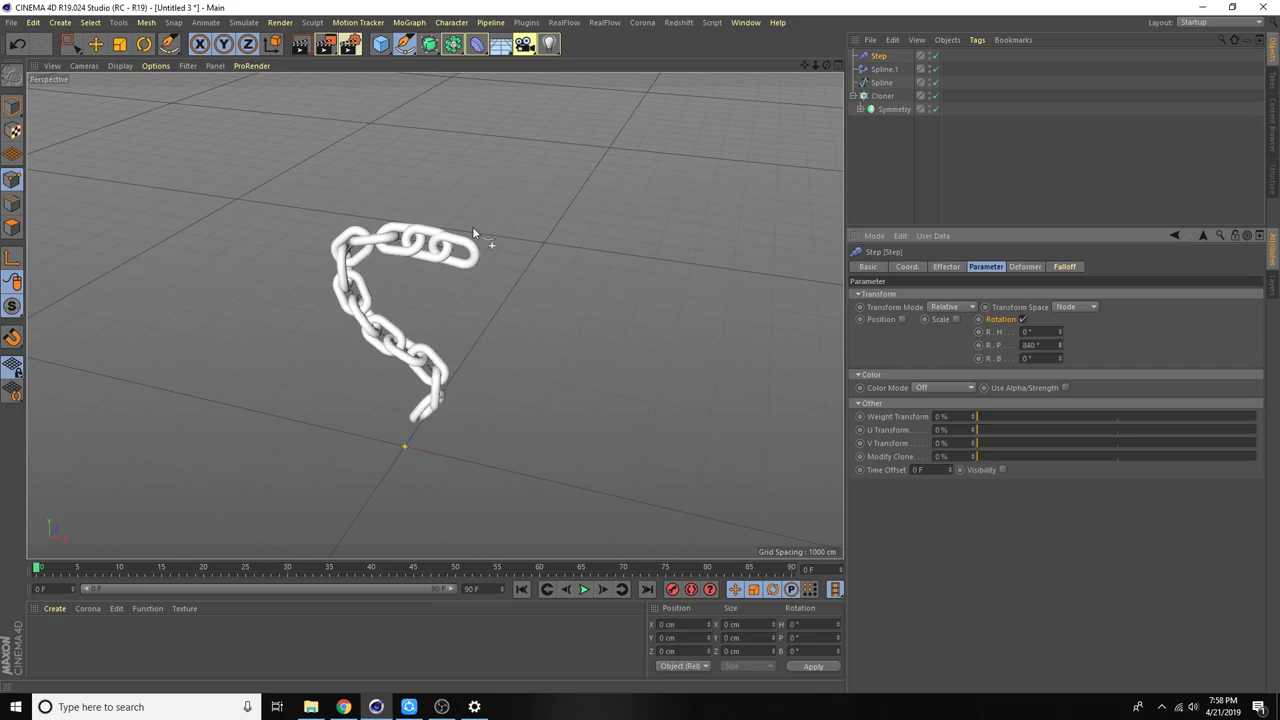
mouse_move(472, 232)
left_mouse_down("alt")
mouse_move(542, 376)
mouse_move(573, 387)
mouse_move(437, 270)
left_mouse_up("alt")
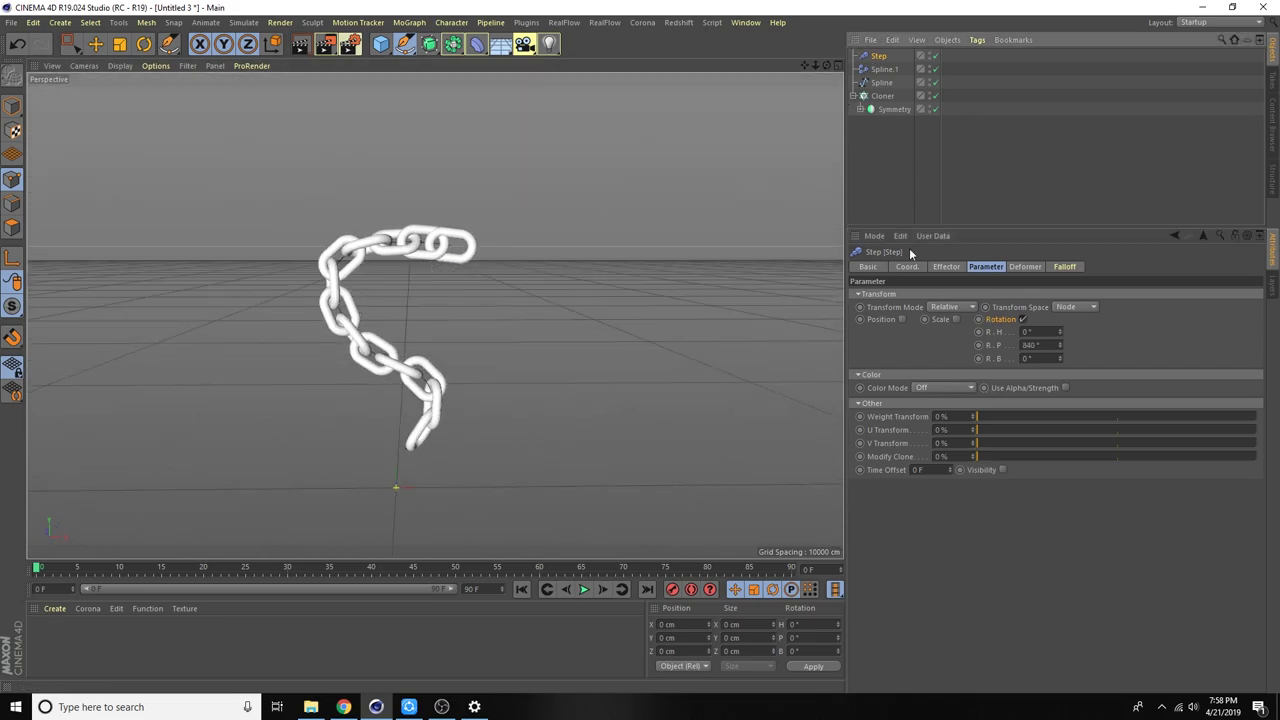
Reset the Step effector's strength curve to the Linear spline preset.
left_click(944, 265)
right_click(965, 362)
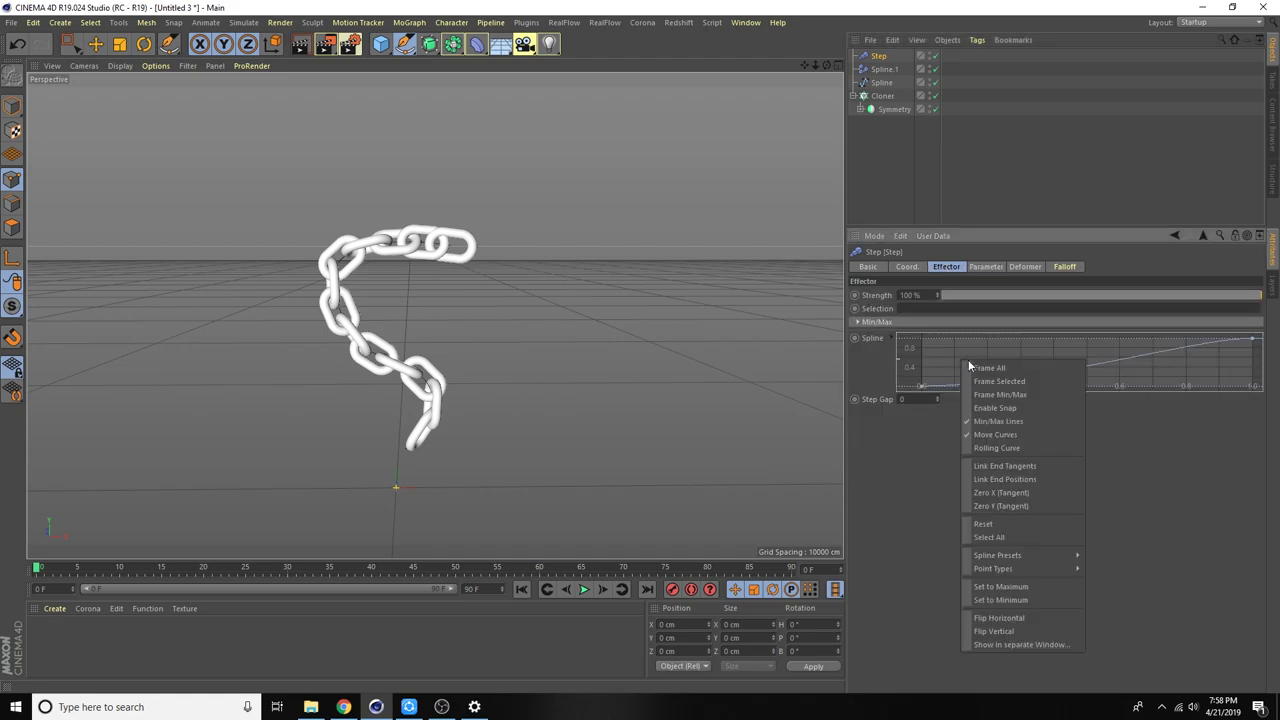
mouse_move(998, 555)
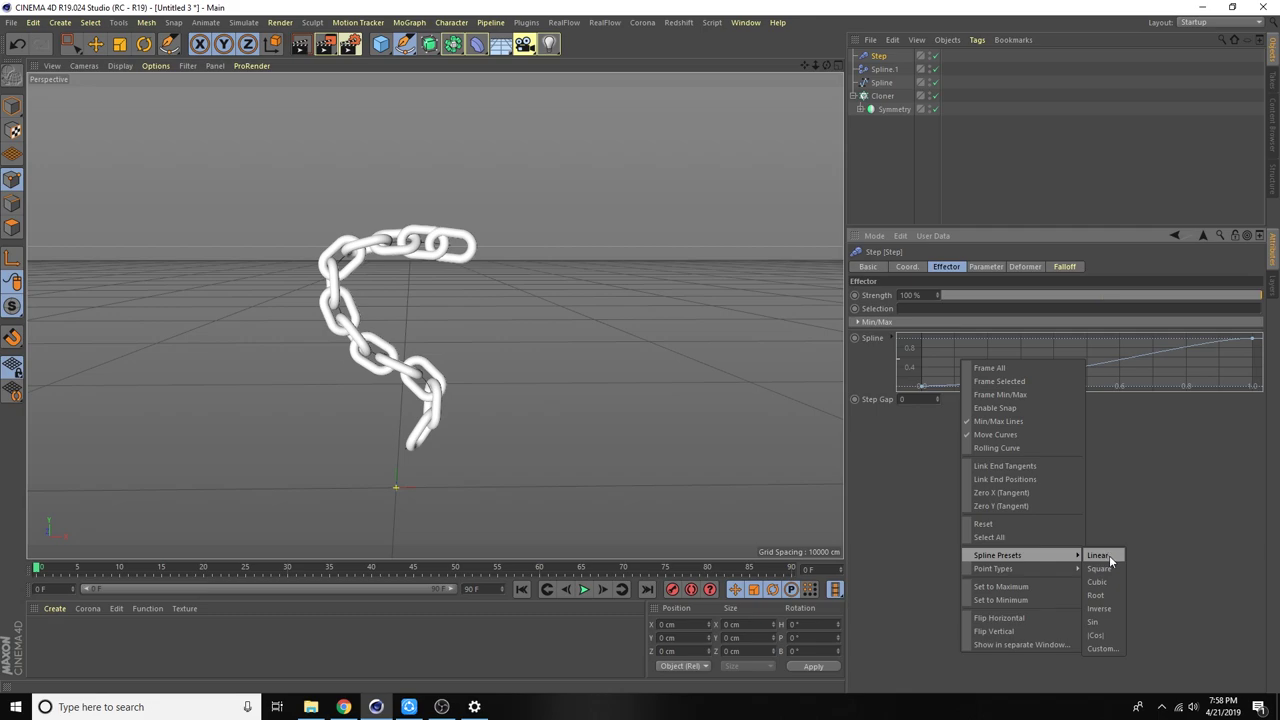
left_click(1099, 556)
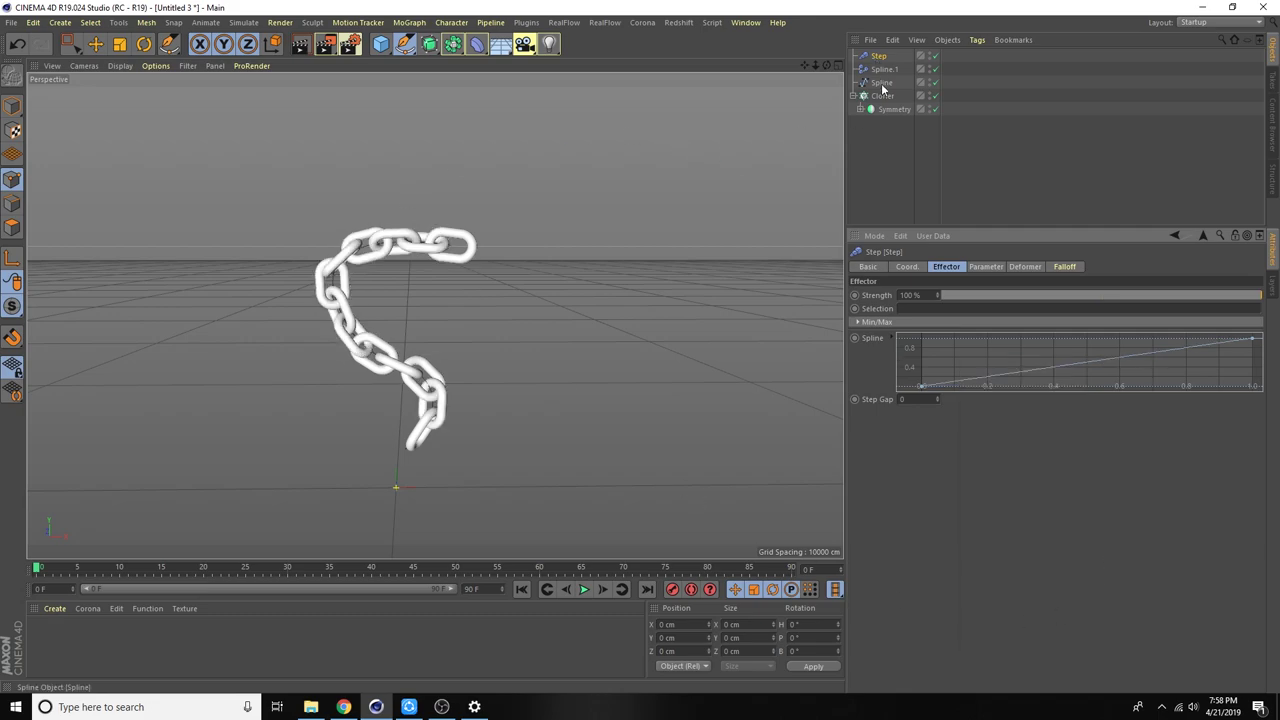
Set the Step effector's pitch rotation to 1387°, keeping heading at 0°.
left_click(988, 267)
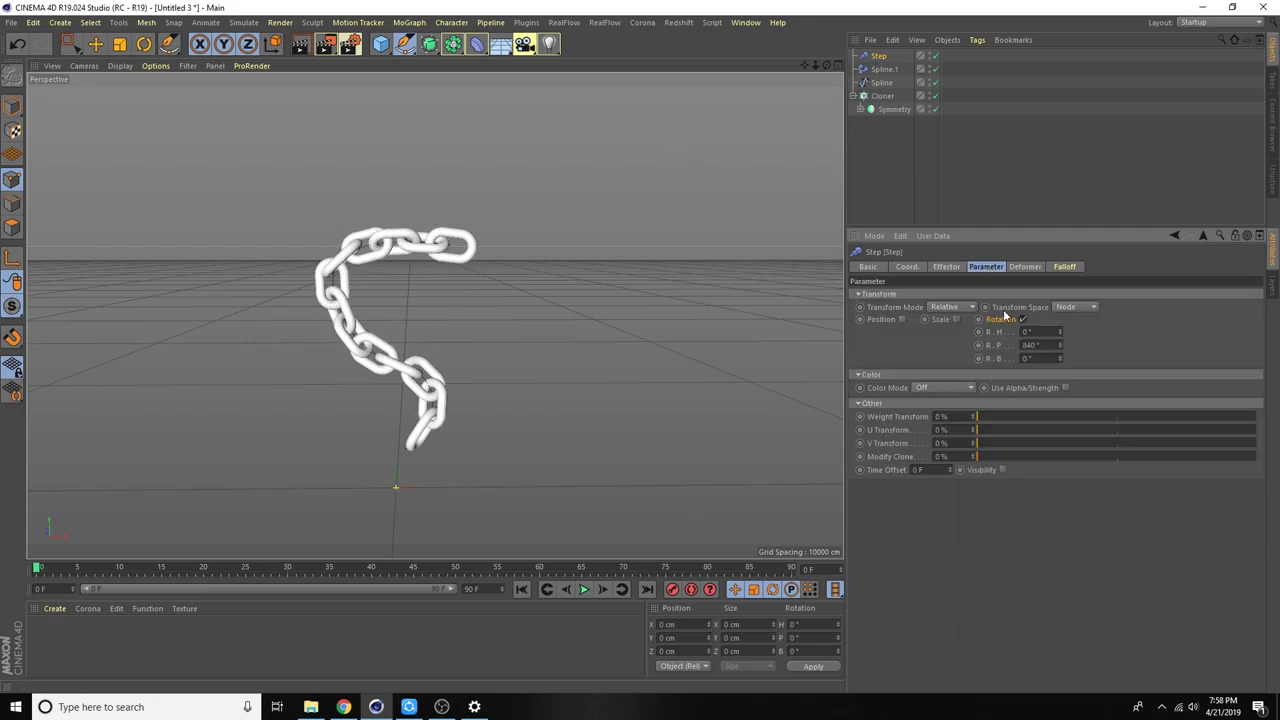
left_click_drag(1060, 345, 1060, 330)
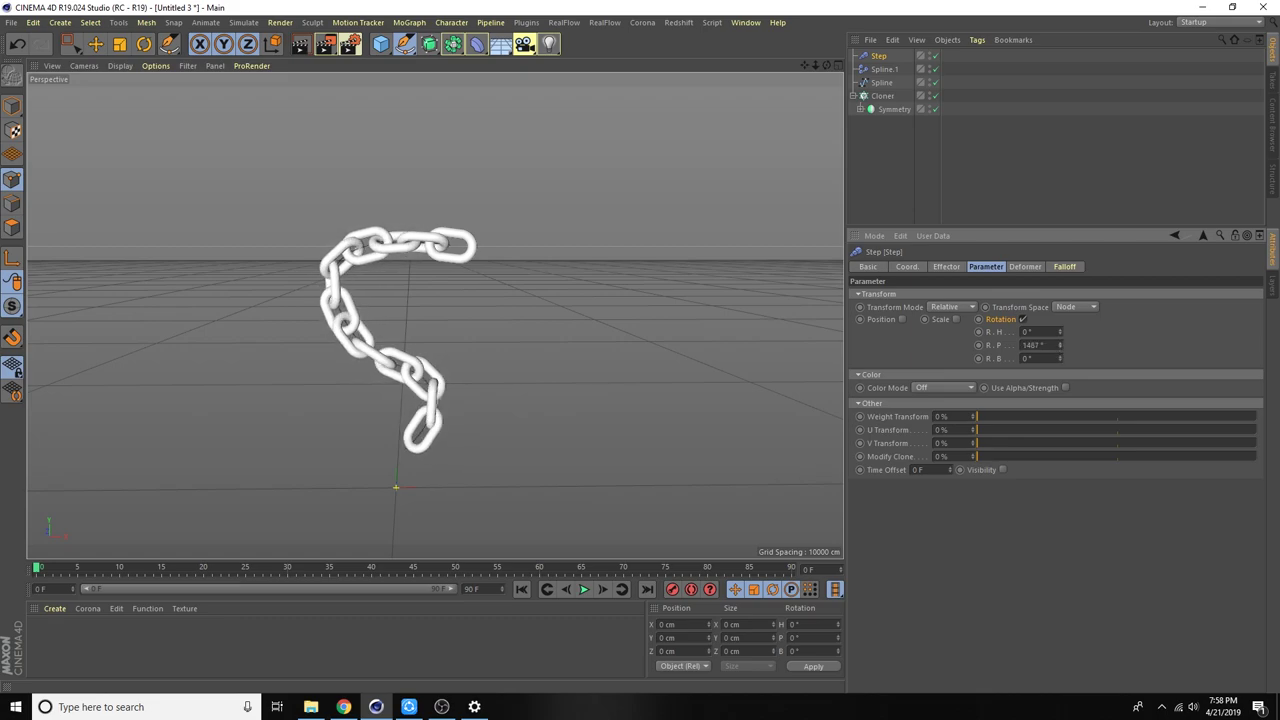
left_click_drag(1060, 345, 987, 390)
mouse_move(780, 420)
left_mouse_down("alt")
mouse_move(563, 431)
mouse_move(786, 449)
mouse_move(694, 434)
mouse_move(722, 404)
mouse_move(790, 465)
mouse_move(608, 208)
left_mouse_up("alt")
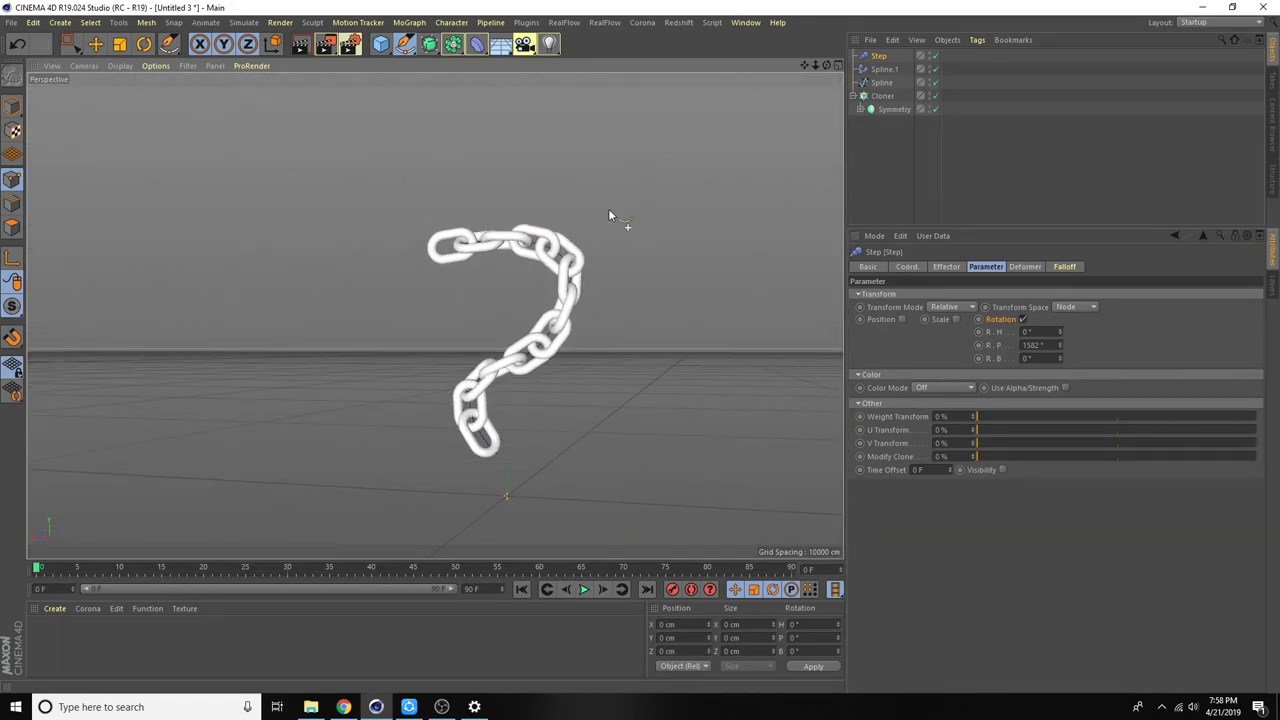
left_click_drag(817, 64, 817, 64)
mouse_move(740, 360)
left_mouse_down("alt")
mouse_move(669, 383)
mouse_move(423, 406)
mouse_move(432, 420)
left_mouse_up("alt")
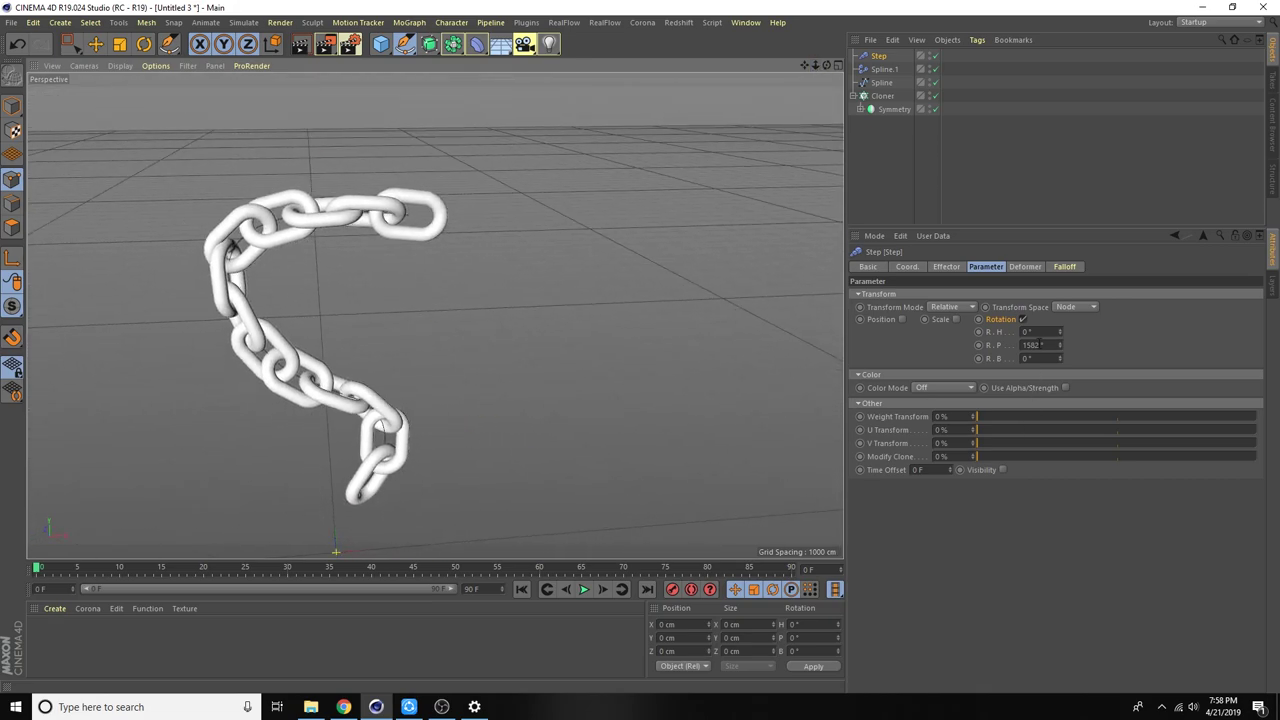
left_click_drag(1060, 332, 1100, 332)
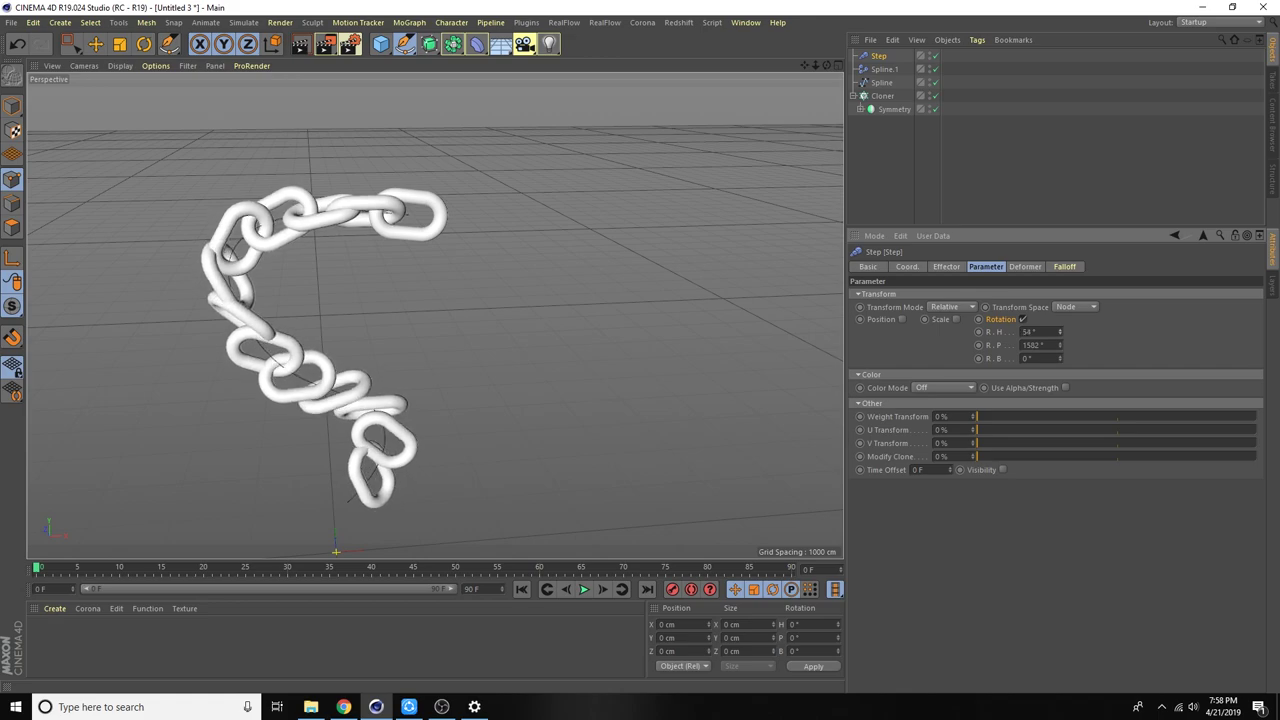
key("ctrl+z")
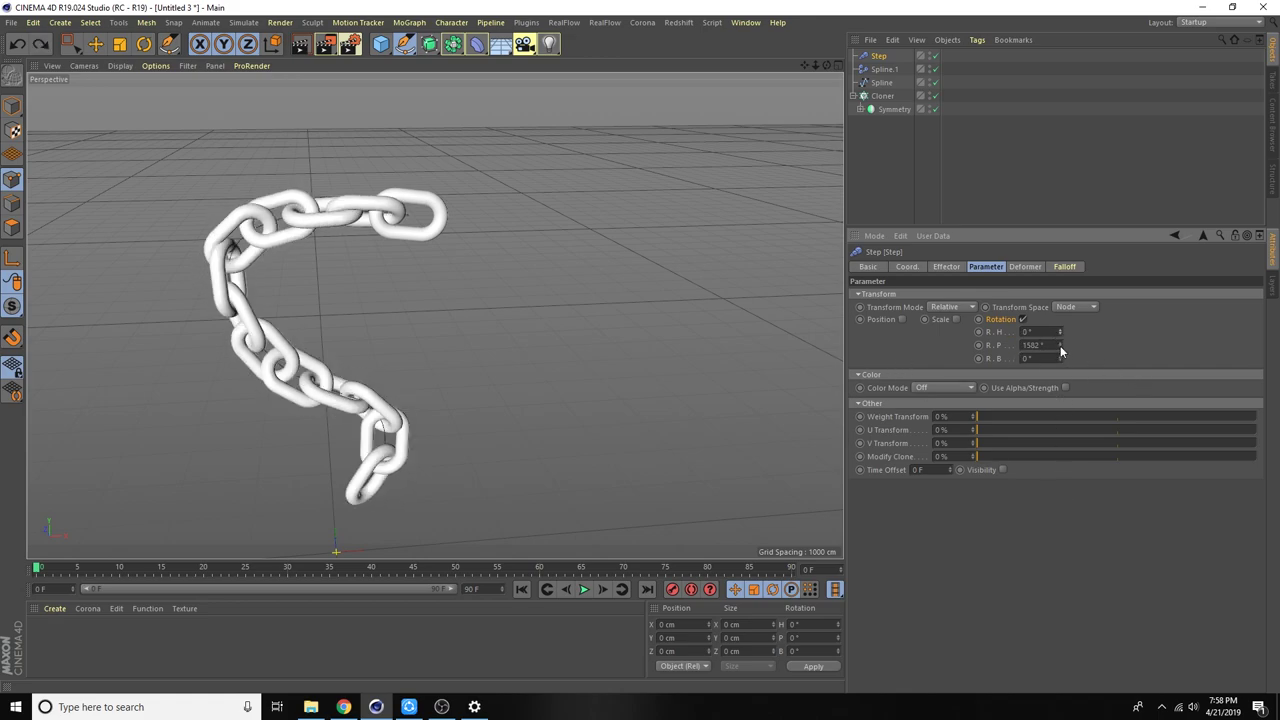
left_click_drag(1059, 349, 1036, 349)
mouse_move(469, 338)
left_mouse_down("alt")
mouse_move(826, 339)
mouse_move(802, 309)
mouse_move(810, 350)
mouse_move(442, 313)
mouse_move(421, 347)
left_mouse_up("alt")
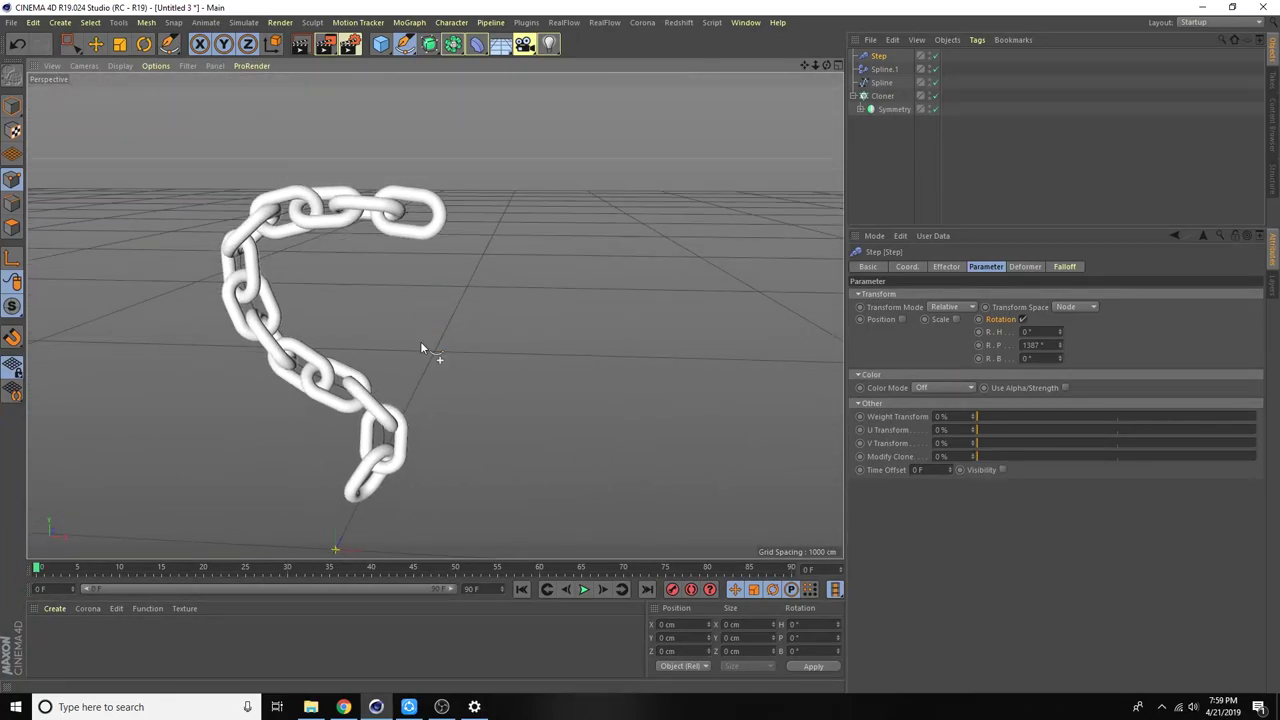
Create a new material named Mat and open it in the Material Editor.
left_click(52, 608)
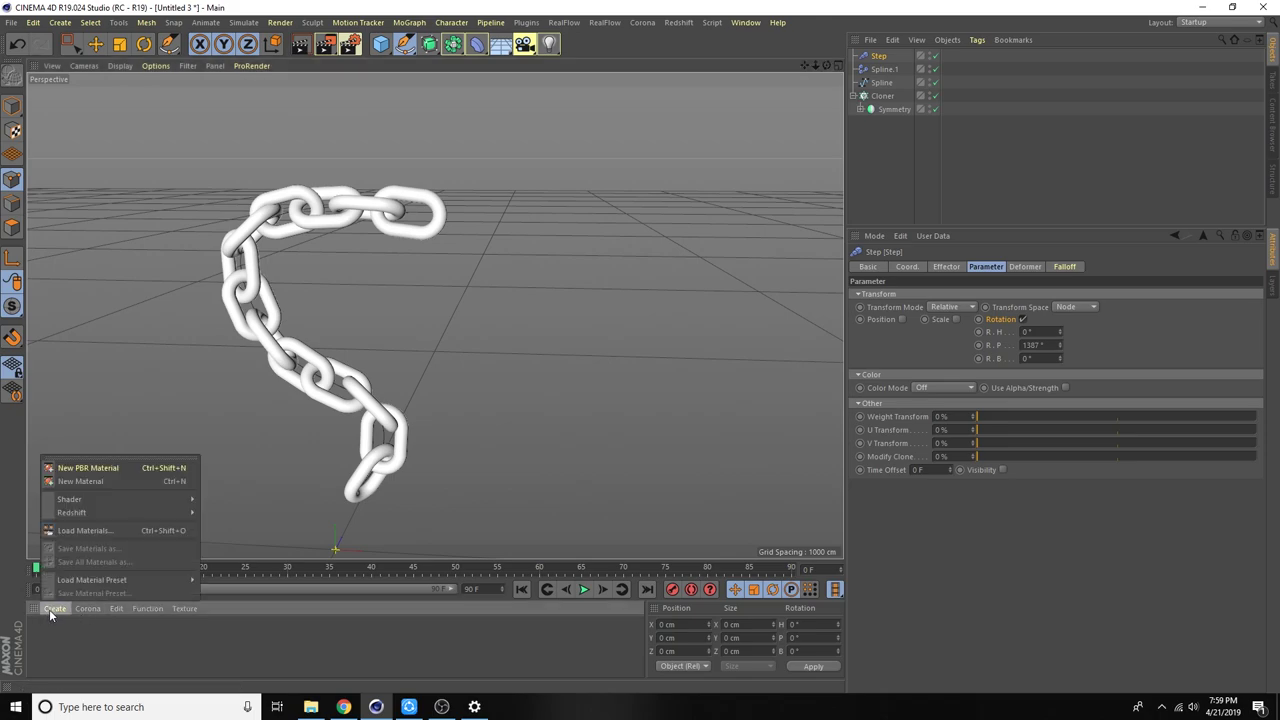
left_click(60, 463)
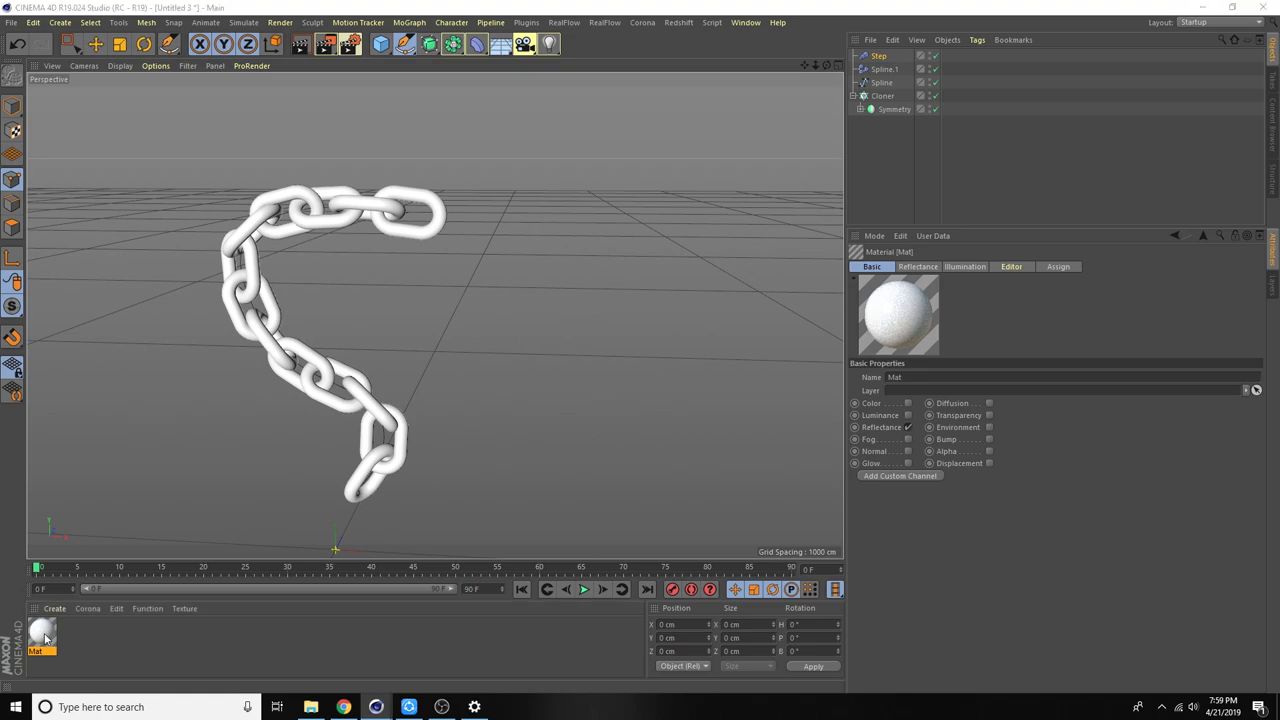
double_click(42, 633)
Turn off Mat's reflectance and set its colour to H 0°, S 32%, V 23%.
left_click(498, 204)
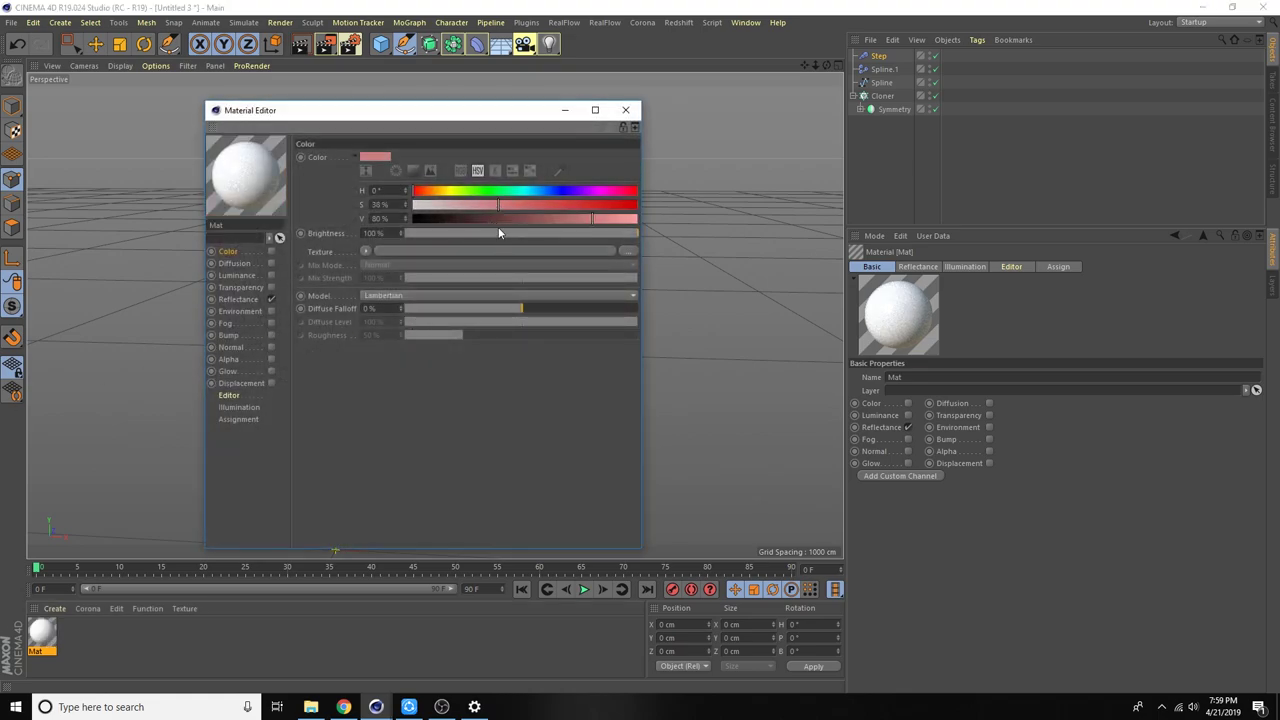
left_click_drag(538, 233, 563, 237)
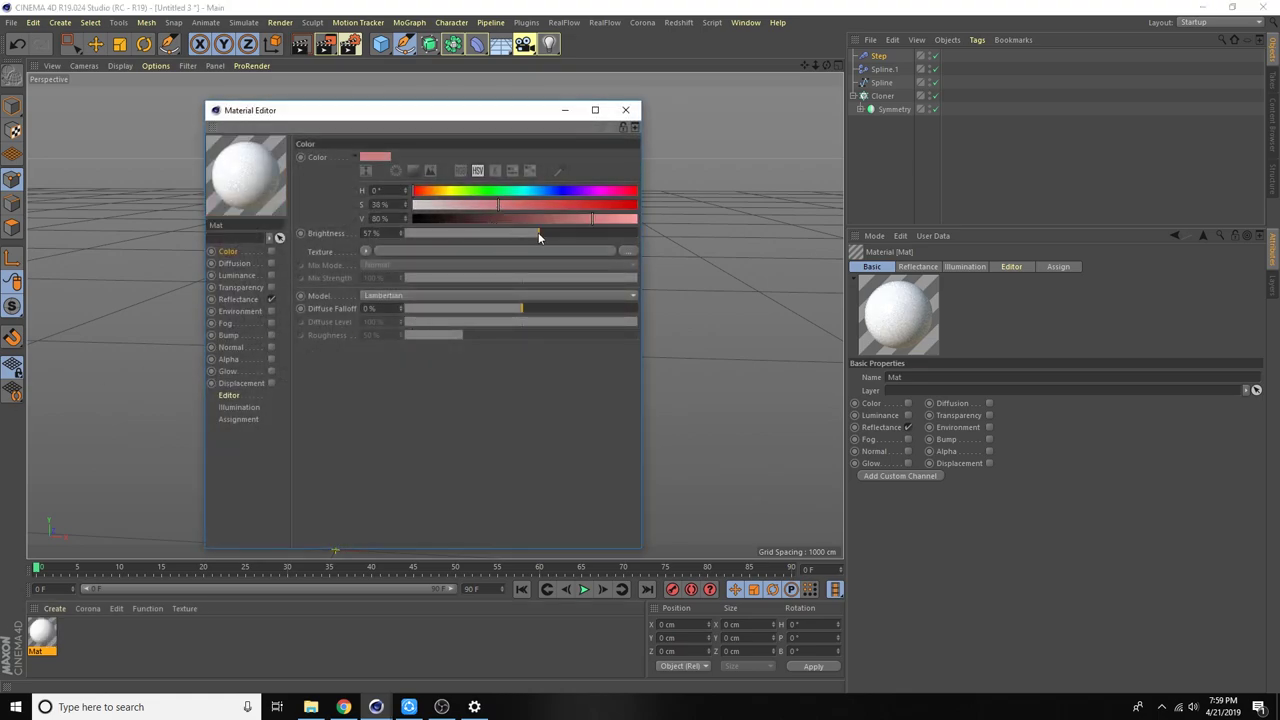
left_click(270, 300)
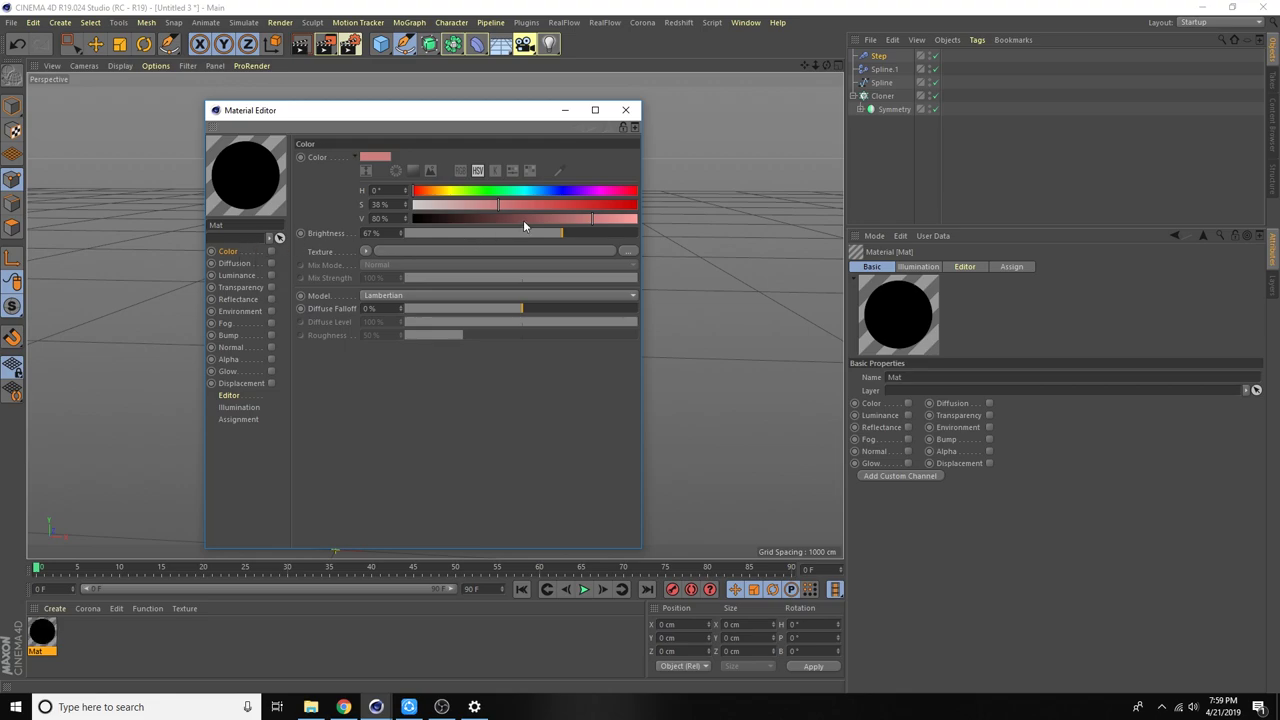
left_click_drag(455, 216, 559, 216)
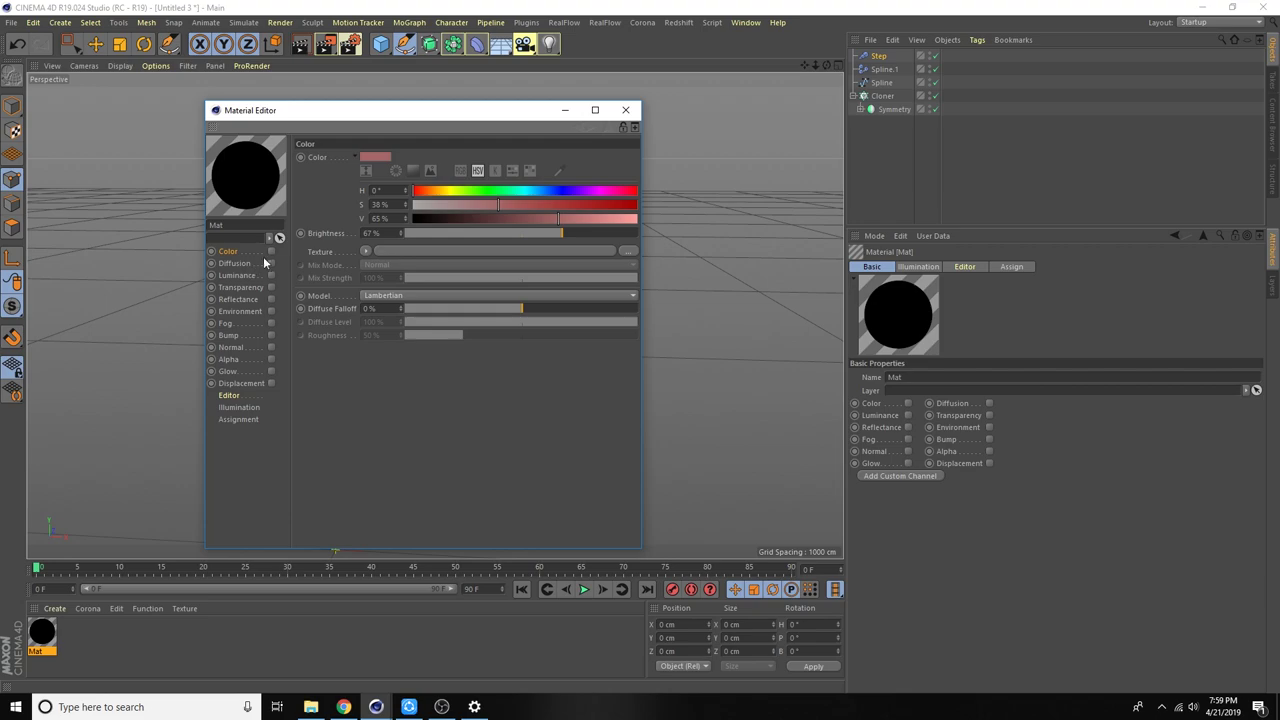
left_click(270, 251)
left_click_drag(497, 222, 589, 232)
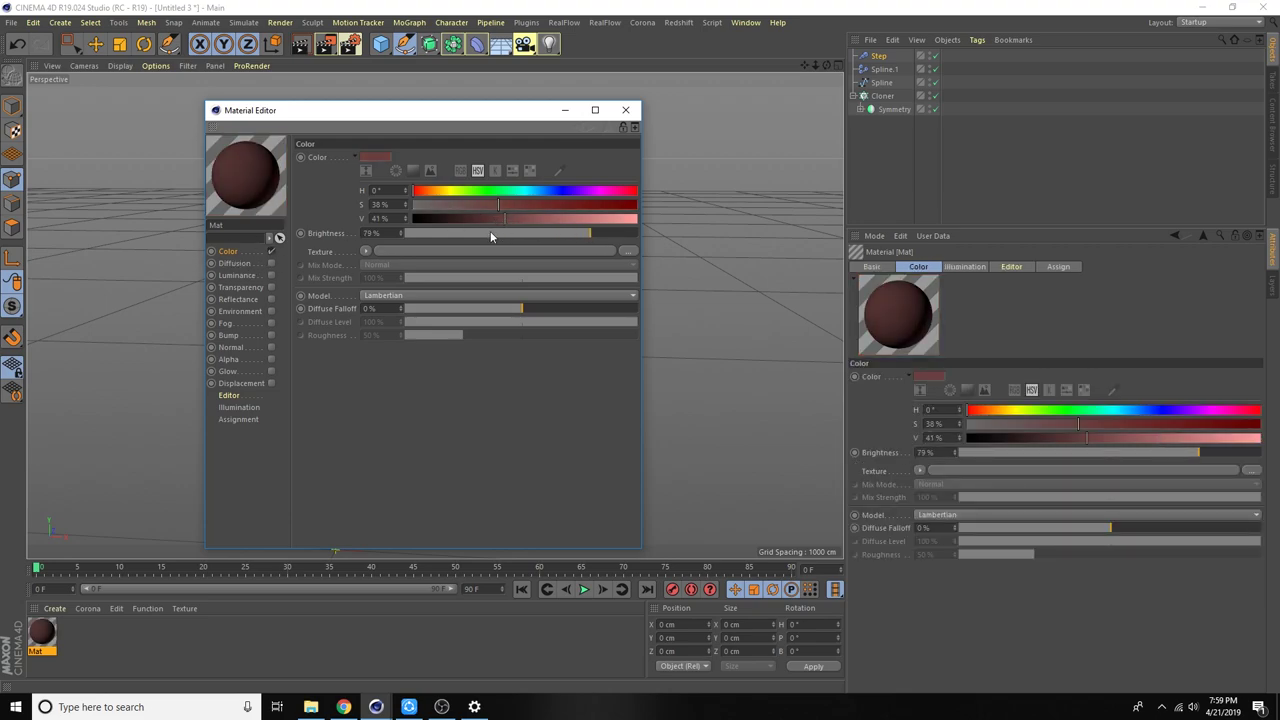
mouse_move(500, 218)
left_mouse_down()
mouse_move(465, 218)
mouse_move(484, 205)
left_mouse_up()
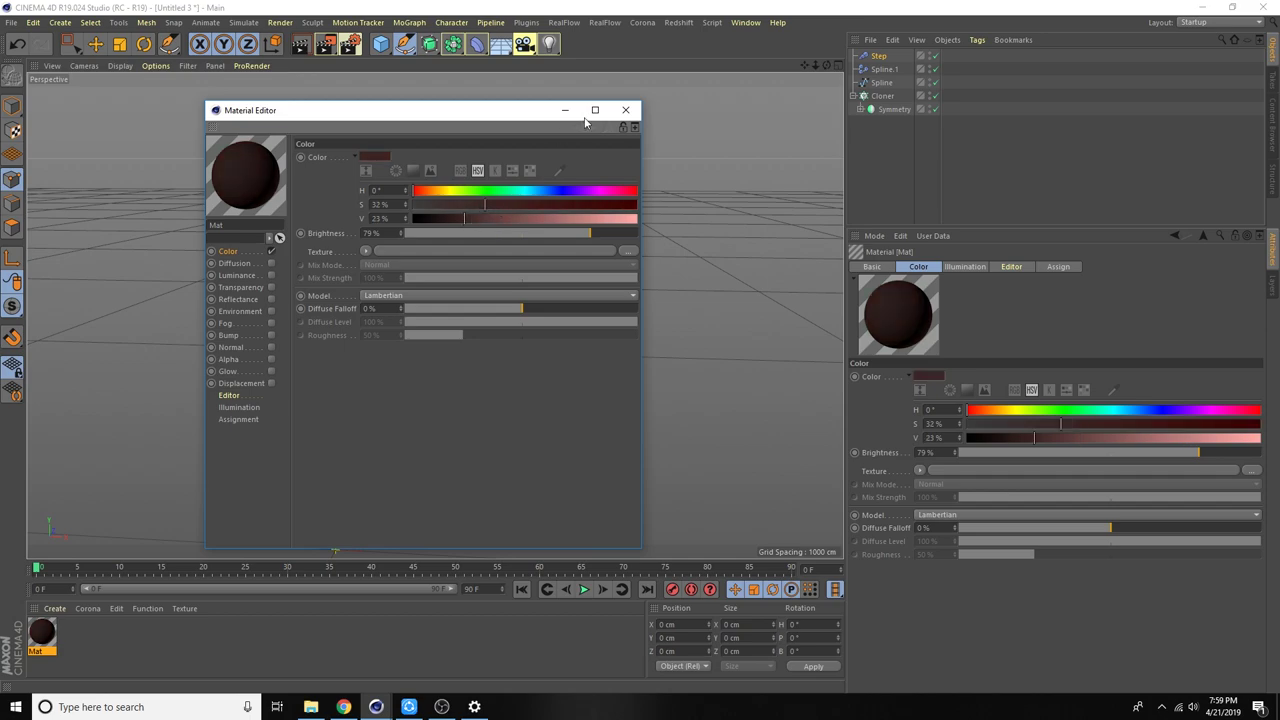
left_click(625, 110)
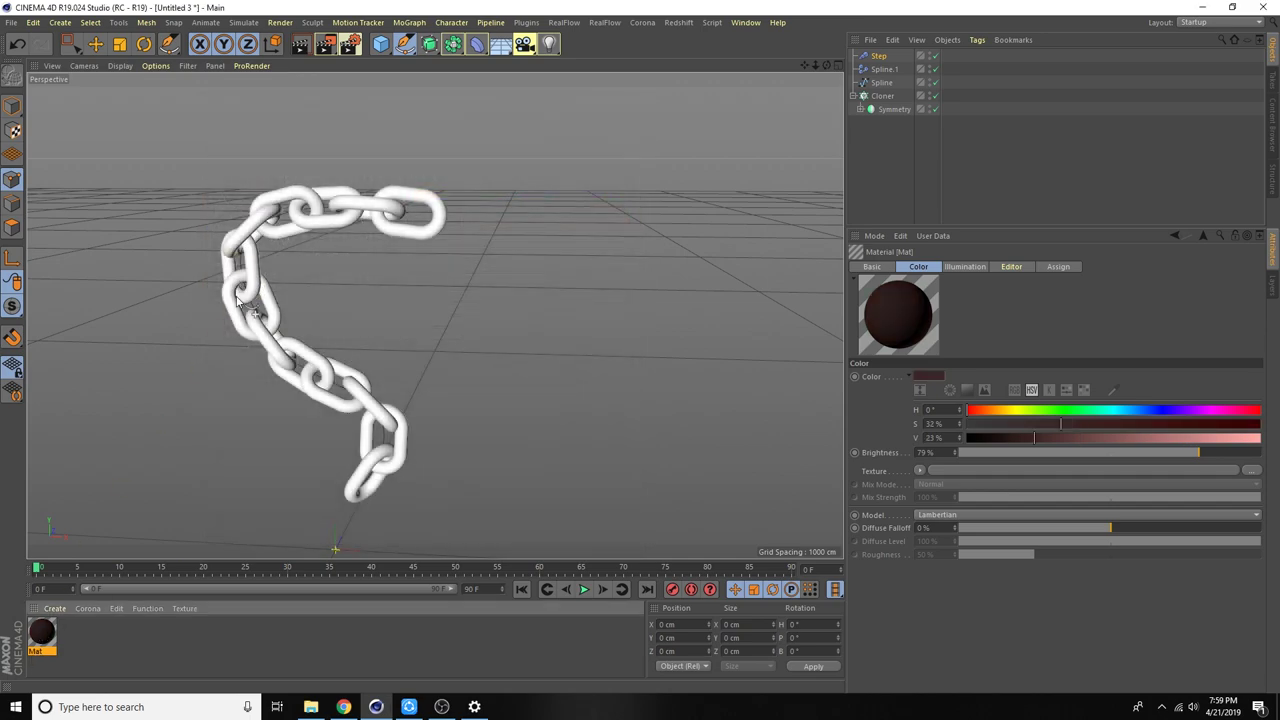
Drag Mat onto the Cloner, render a preview of the maroon chain, and enable snapping.
left_click(112, 46)
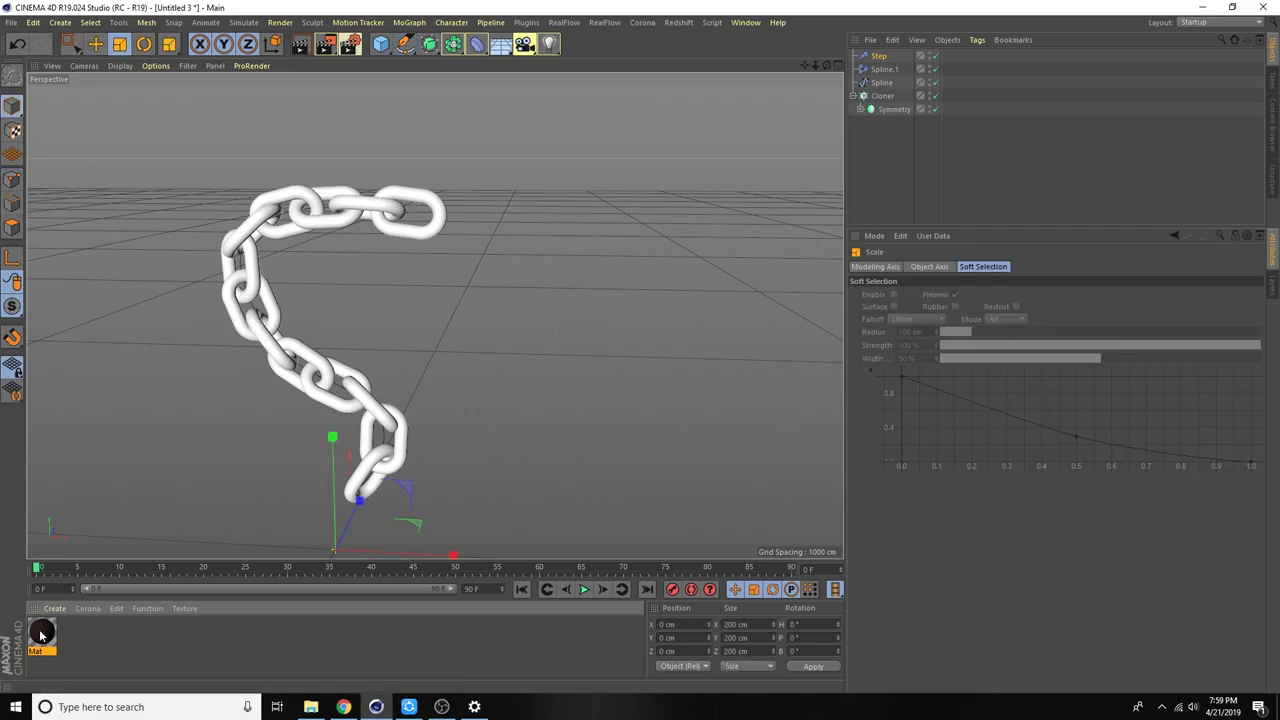
left_click_drag(41, 636, 264, 348)
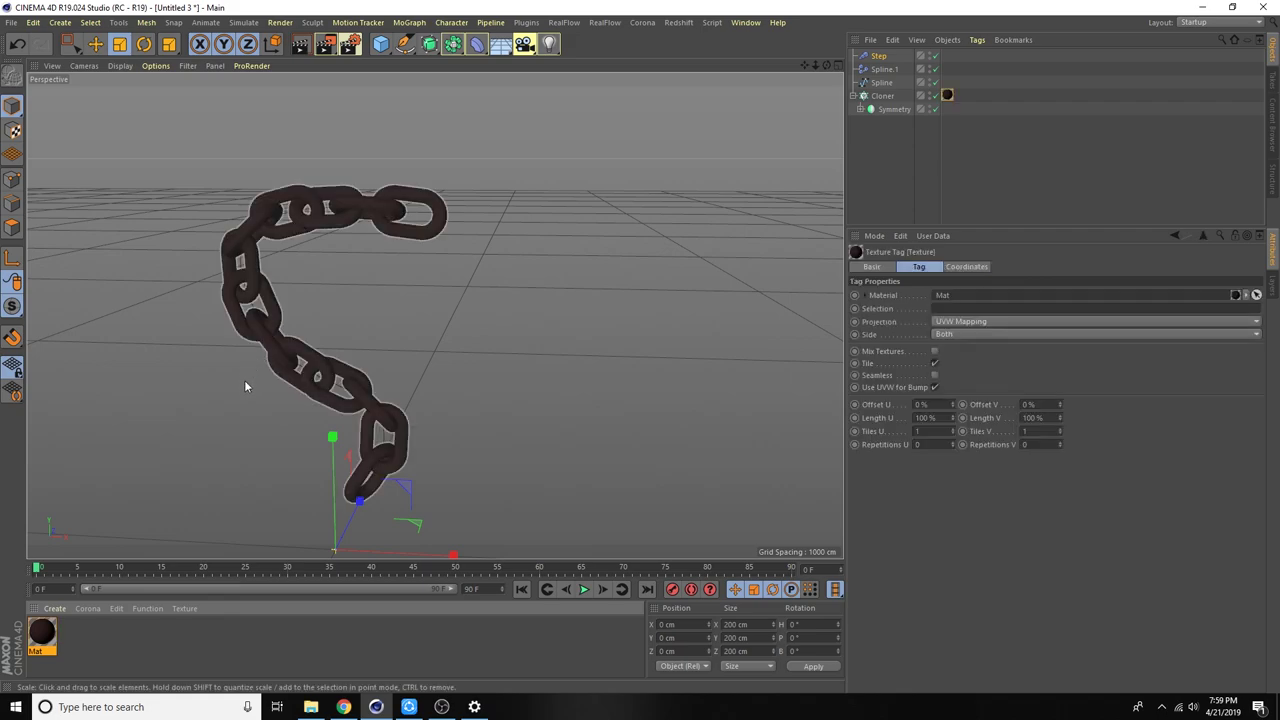
left_click_drag(239, 466, 208, 463, "alt")
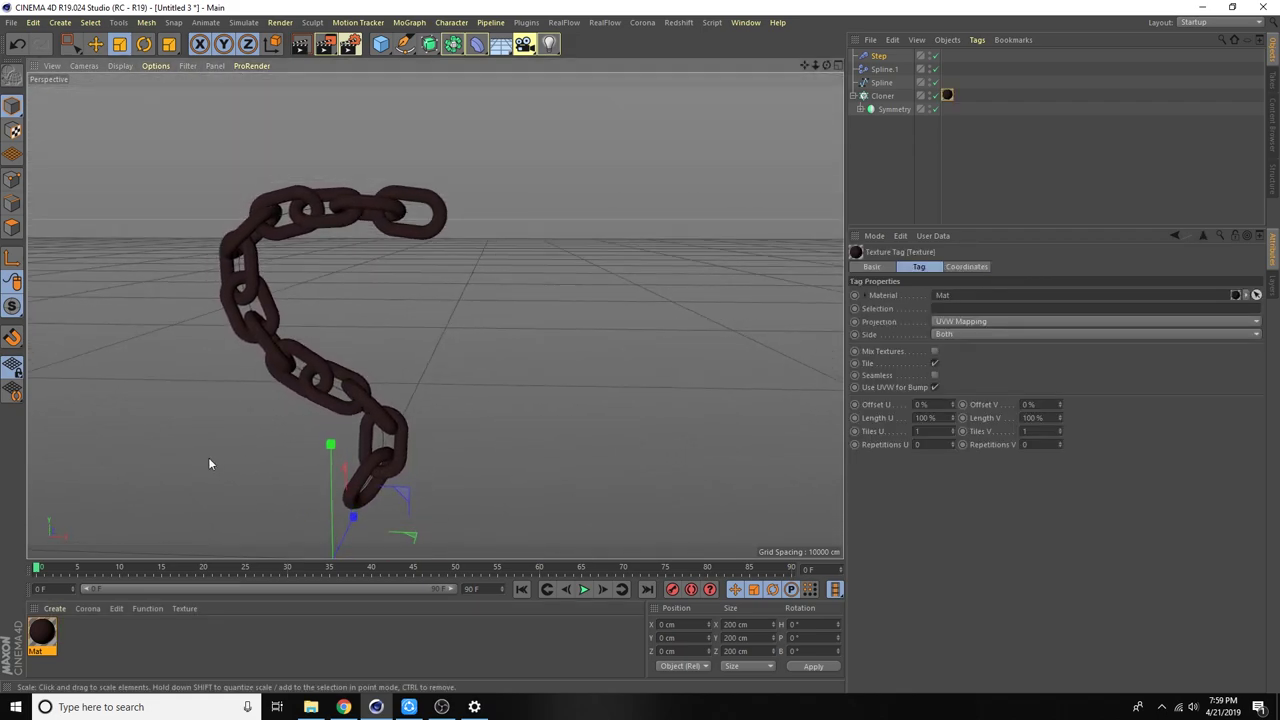
left_click(300, 44)
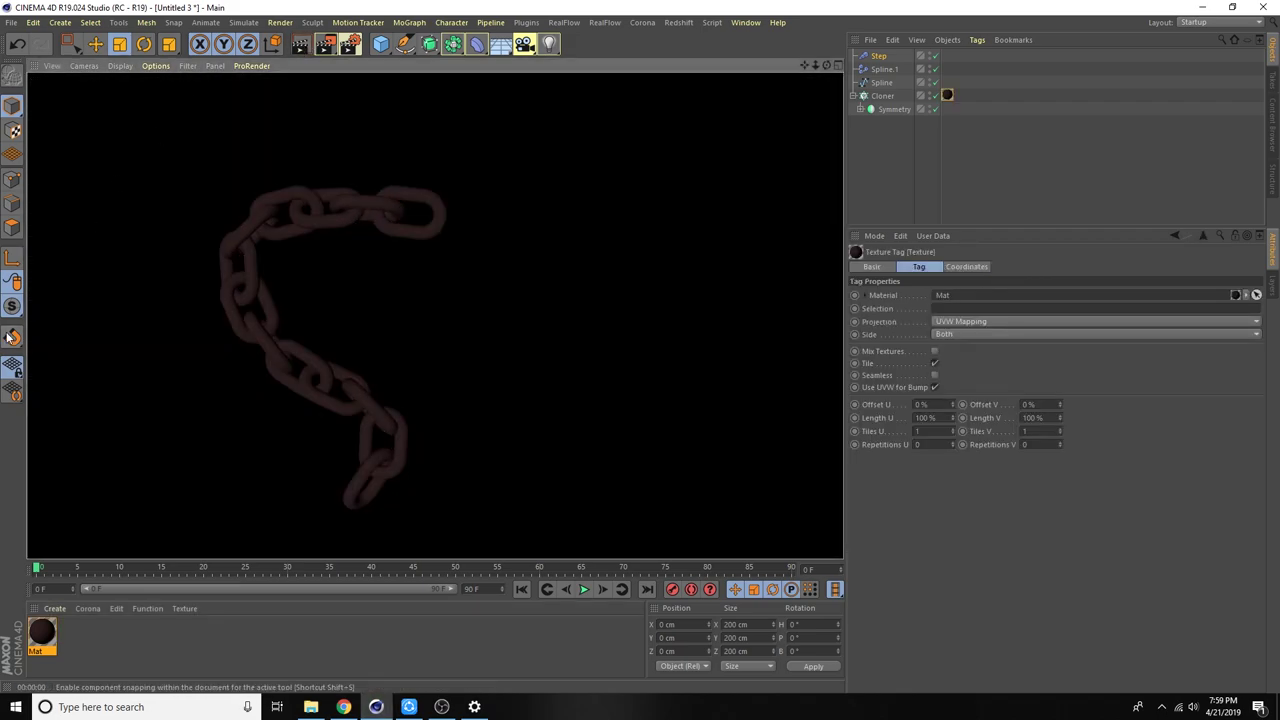
left_click(12, 337)
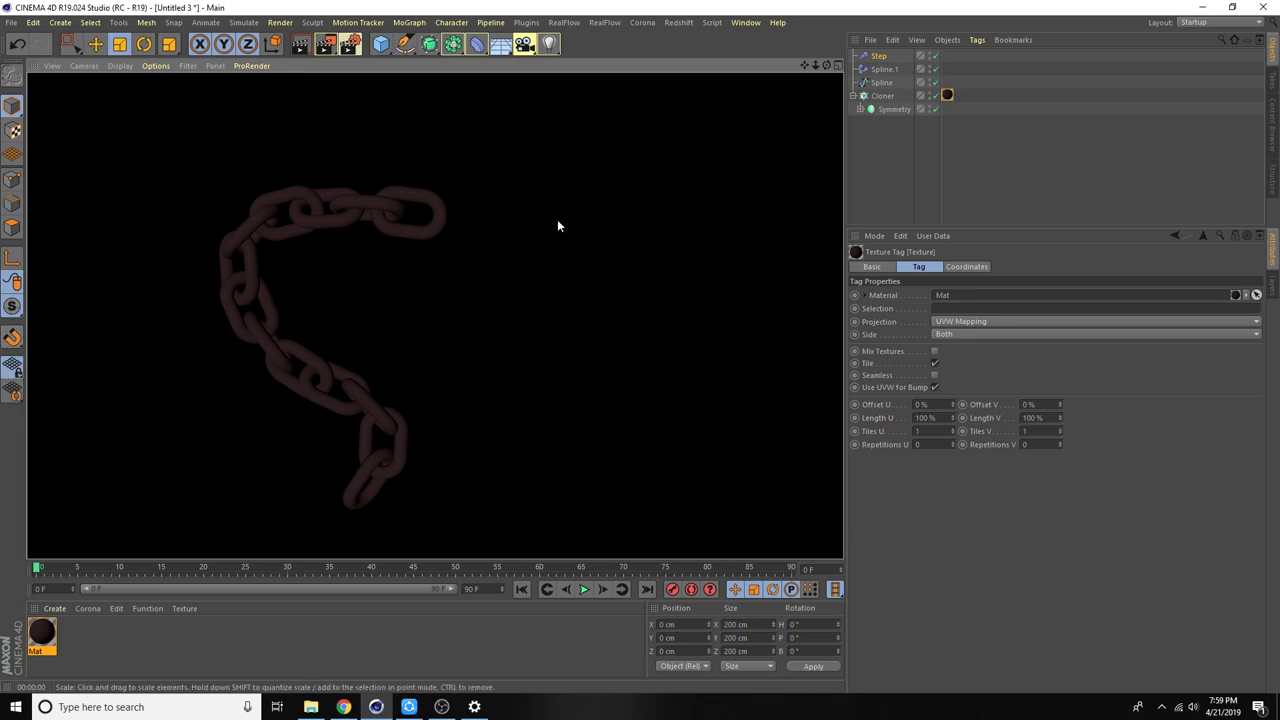